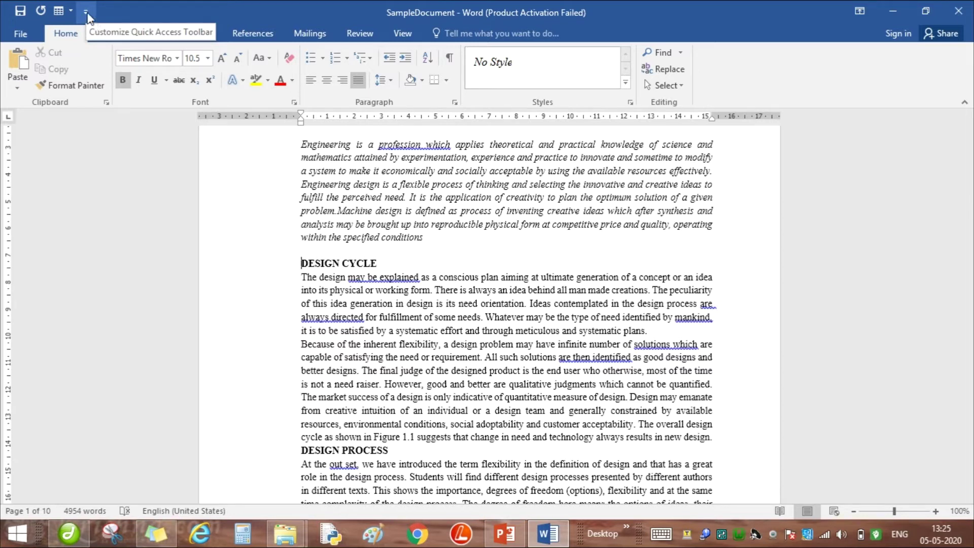
- Open the keyboard shortcut customization for Word commands from the ribbon customization options
click(87, 15)
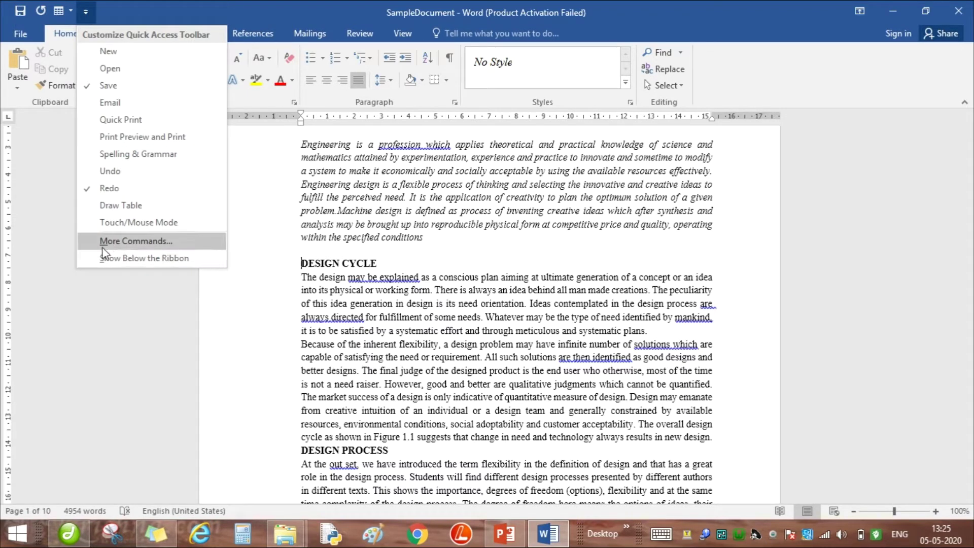
click(147, 245)
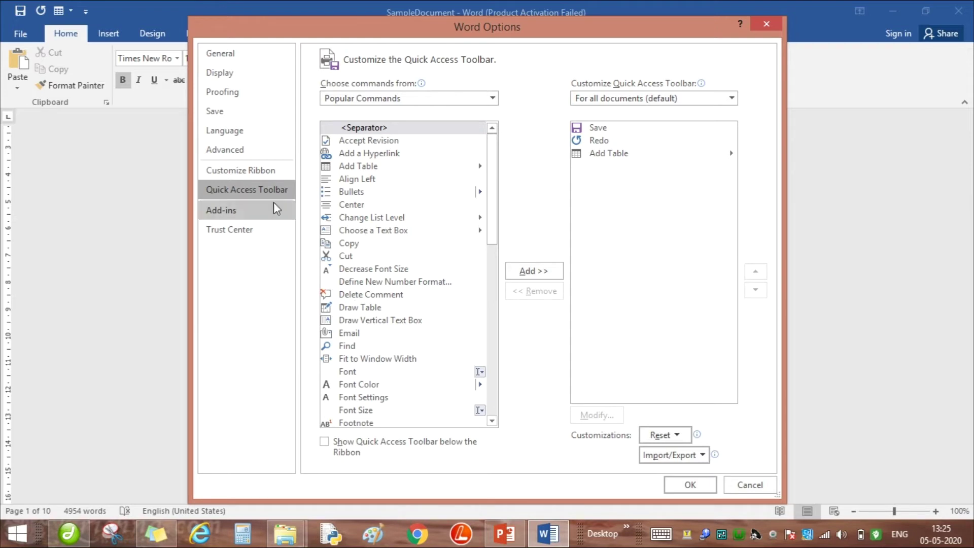
click(242, 170)
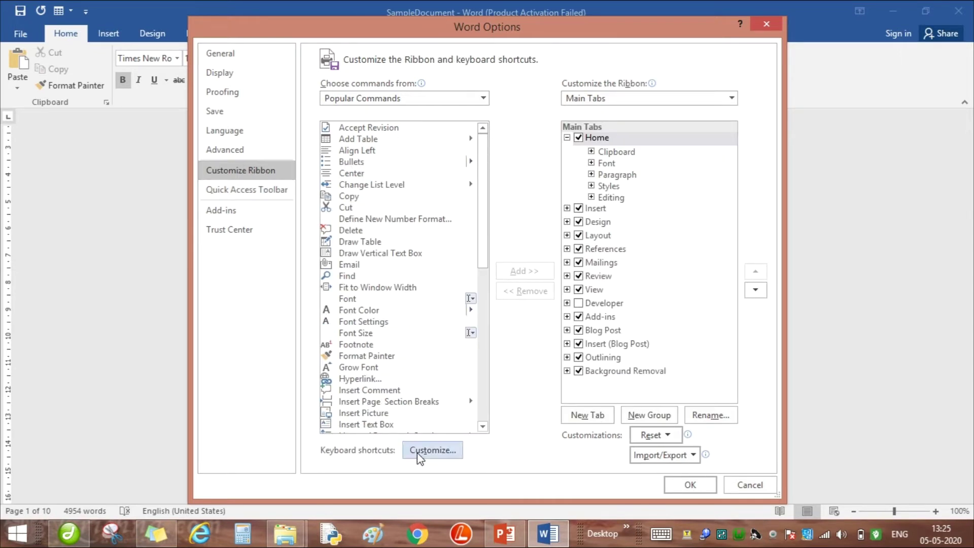
click(247, 189)
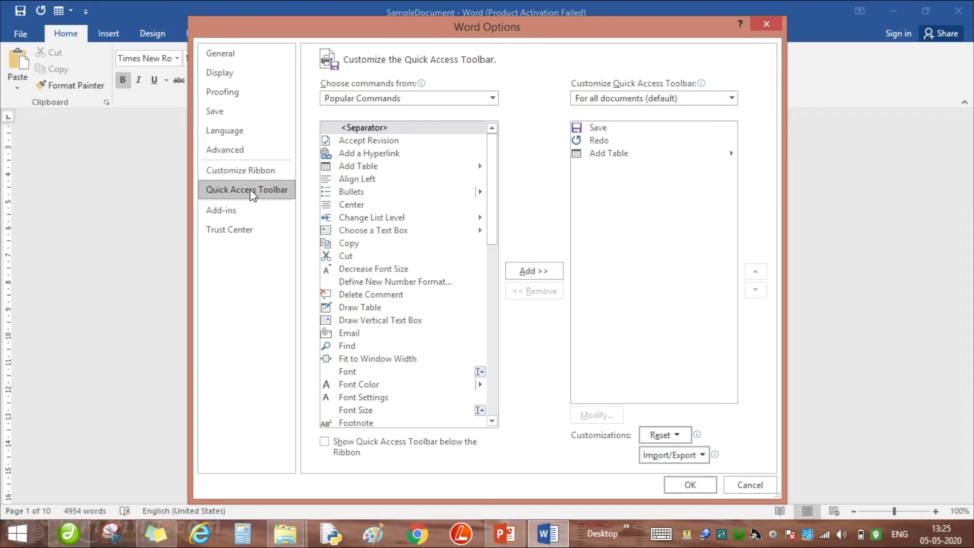
click(256, 171)
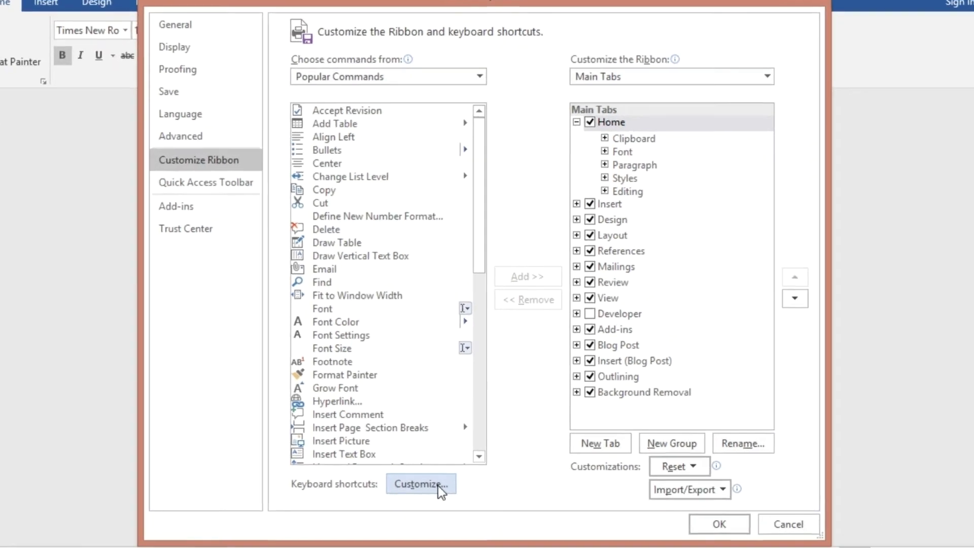
click(448, 453)
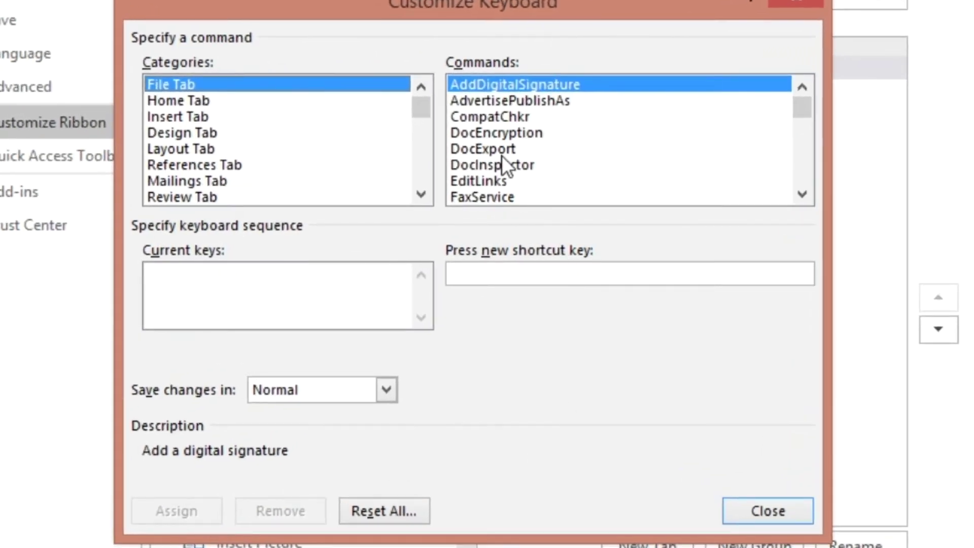
- Look through the list of command categories in the keyboard customization, starting from the Home Tab category
click(187, 106)
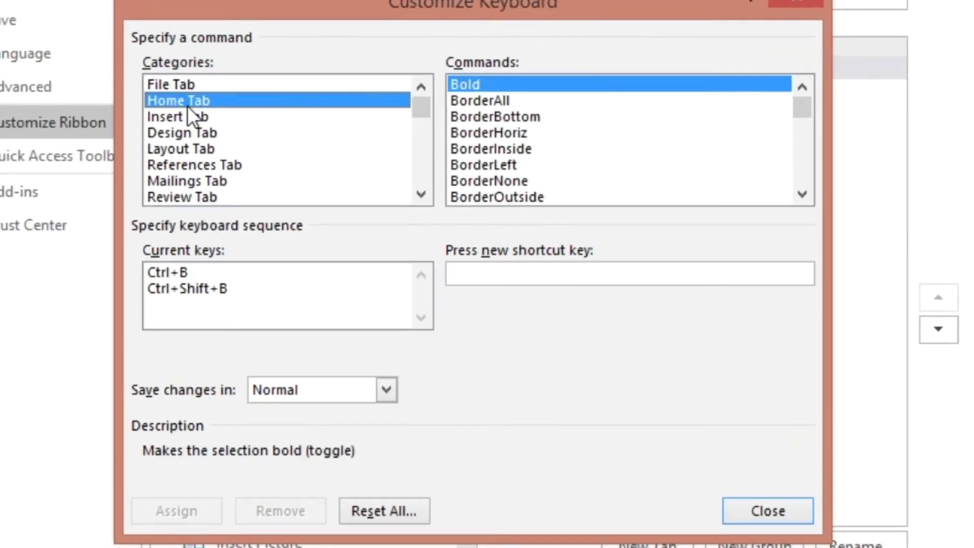
scroll(187, 108, down, 10)
scroll(187, 108, down, 3)
scroll(187, 108, up, 12)
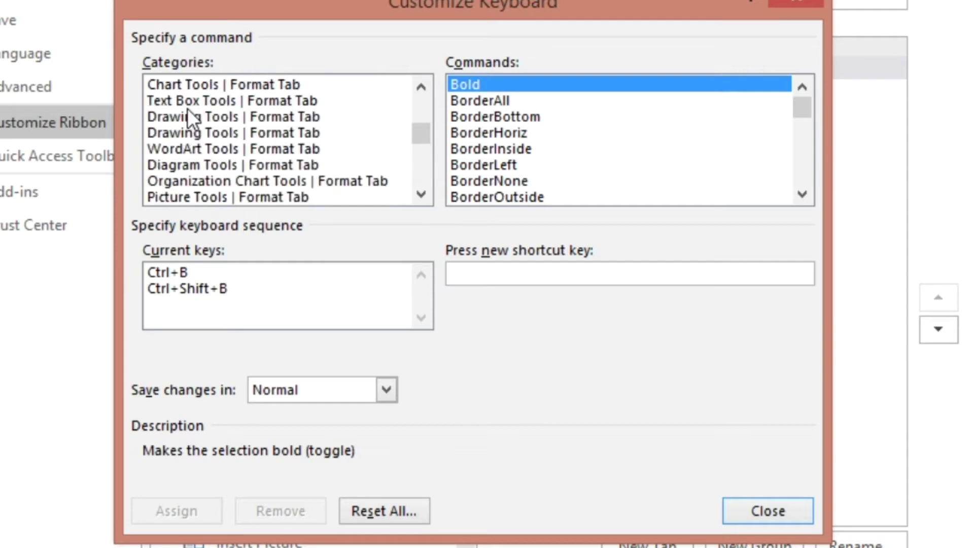
scroll(173, 138, down, 7)
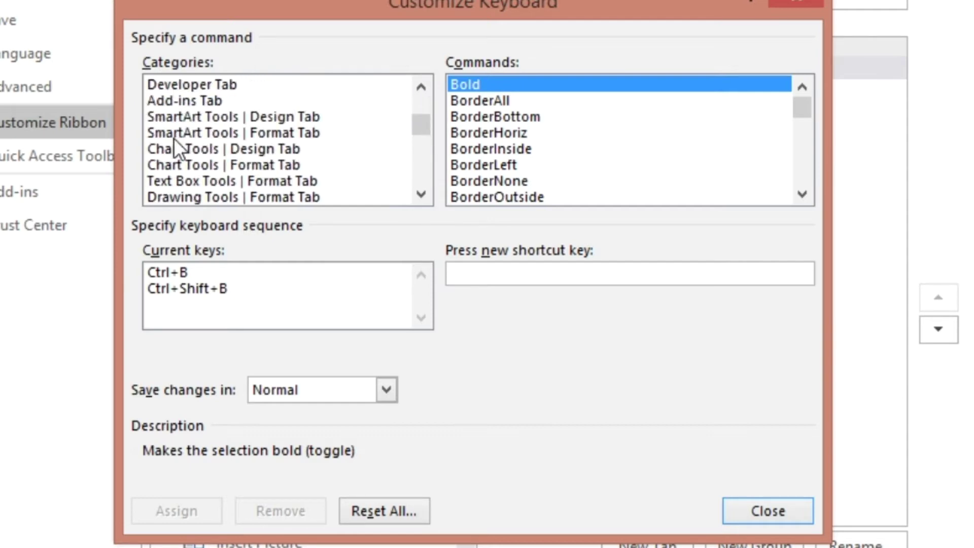
scroll(173, 138, up, 5)
scroll(174, 138, up, 2)
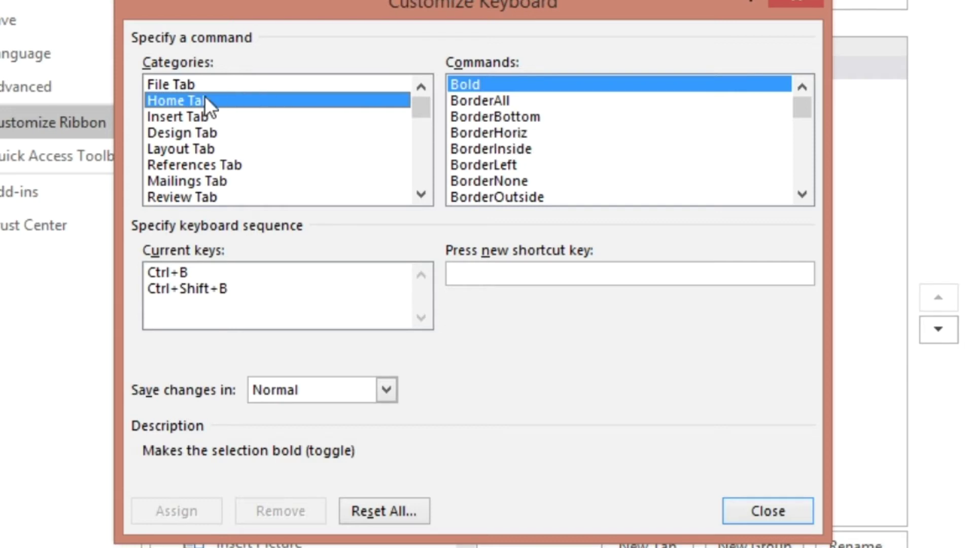
- Examine the commands available in the File Tab and Home Tab categories
click(181, 82)
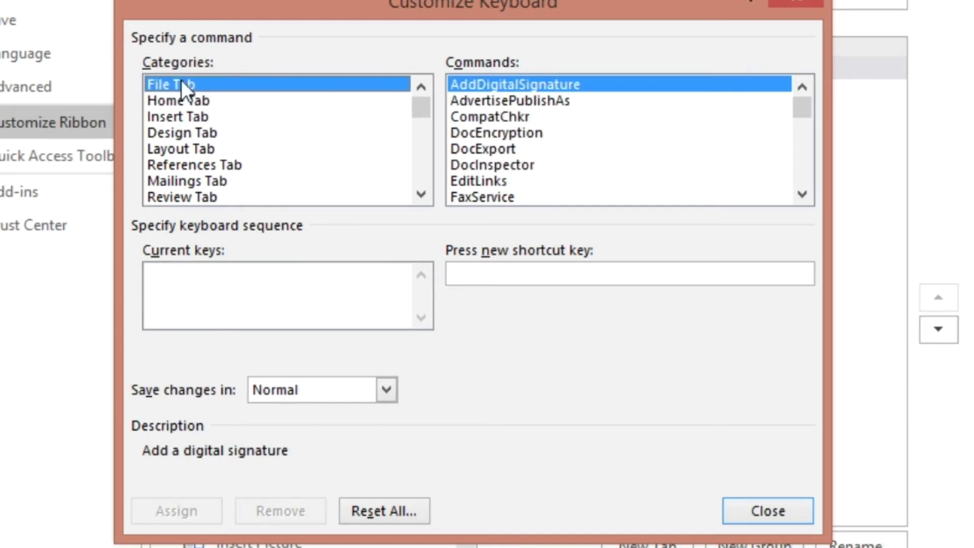
click(509, 136)
scroll(510, 135, down, 10)
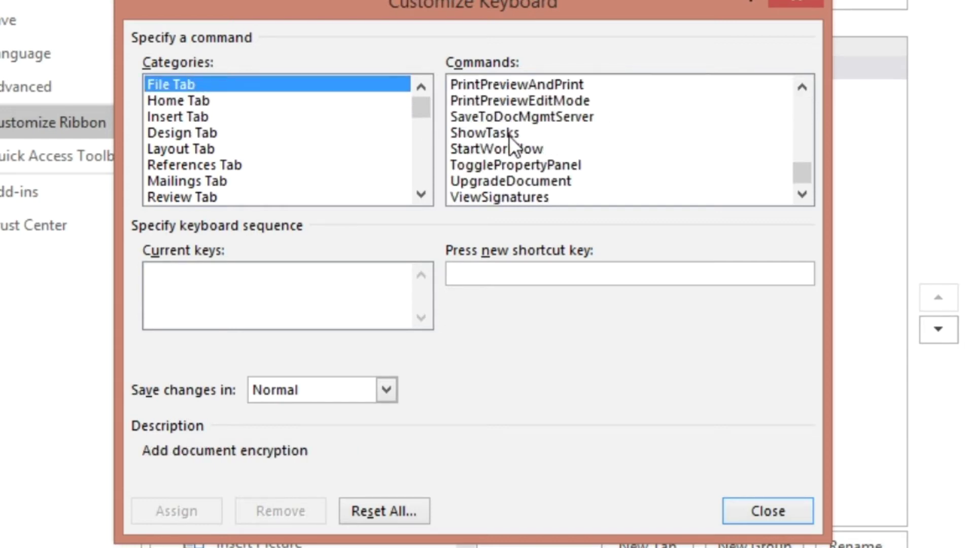
scroll(509, 135, up, 10)
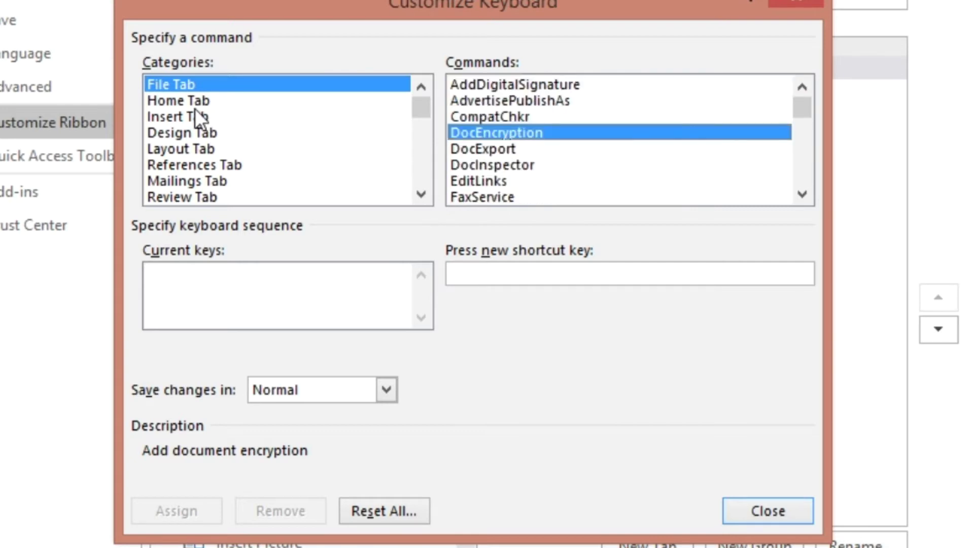
click(190, 101)
click(497, 116)
scroll(497, 116, down, 5)
scroll(497, 116, down, 12)
scroll(498, 116, up, 12)
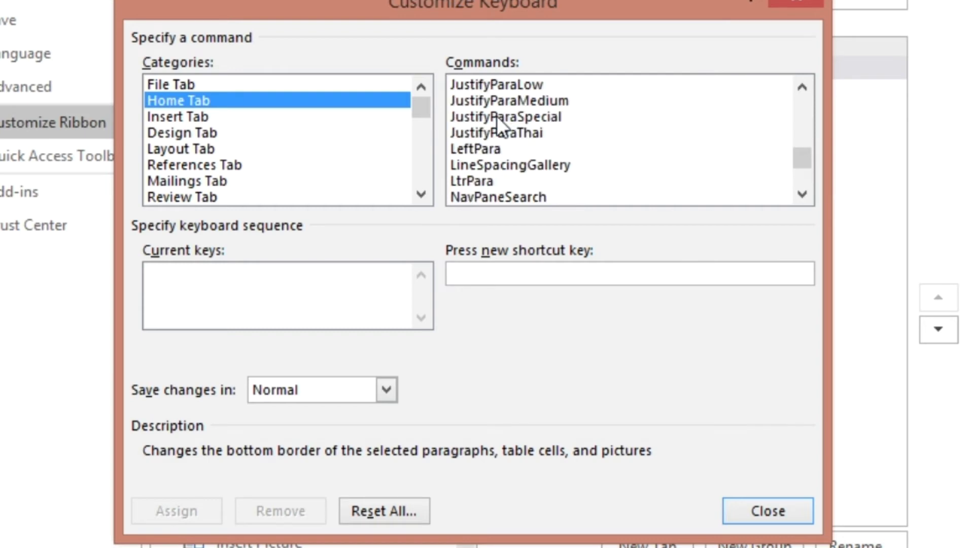
- Examine the commands in the Insert Tab category and browse the Design, Layout and References Tab categories
click(173, 116)
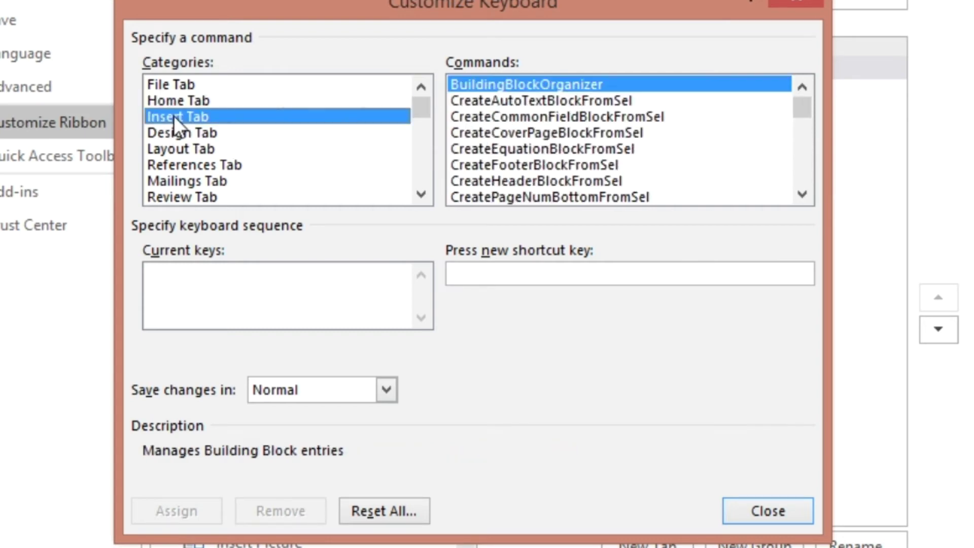
click(518, 117)
scroll(518, 117, down, 15)
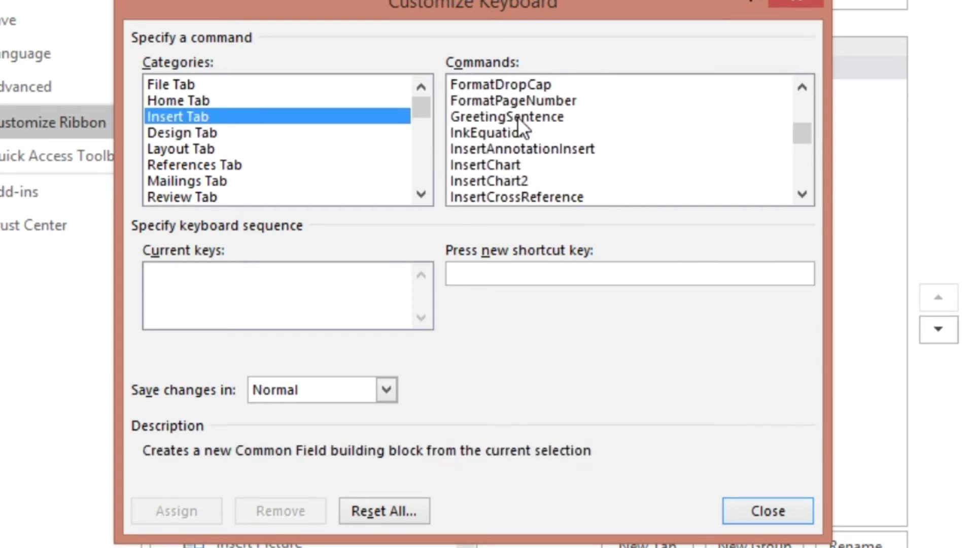
click(184, 137)
click(194, 152)
click(202, 163)
scroll(235, 175, down, 2)
scroll(234, 175, up, 2)
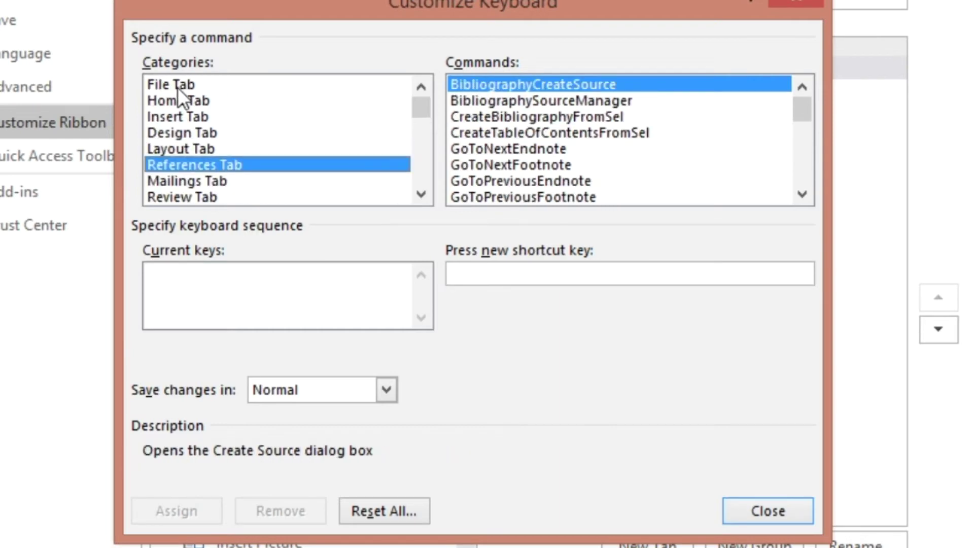
- Check the current shortcuts and descriptions of FileOpen and FileNew in the File Tab category, and test whether Ctrl+N is already assigned
click(177, 87)
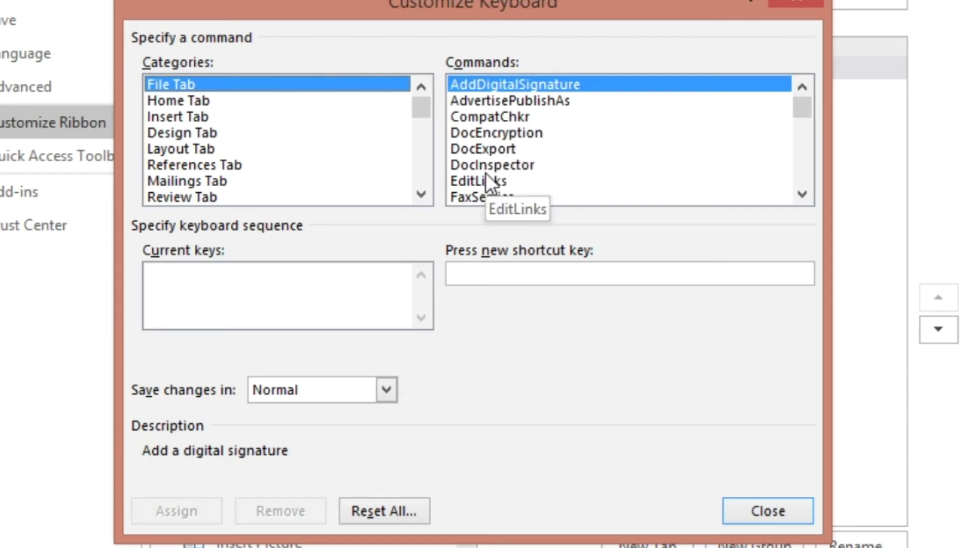
click(489, 136)
scroll(507, 168, down, 2)
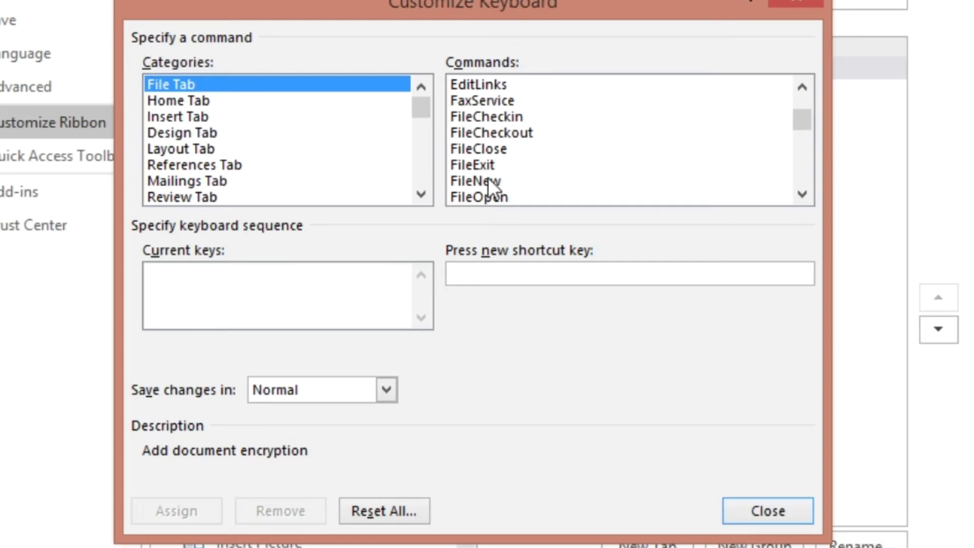
scroll(477, 178, down, 1)
click(482, 148)
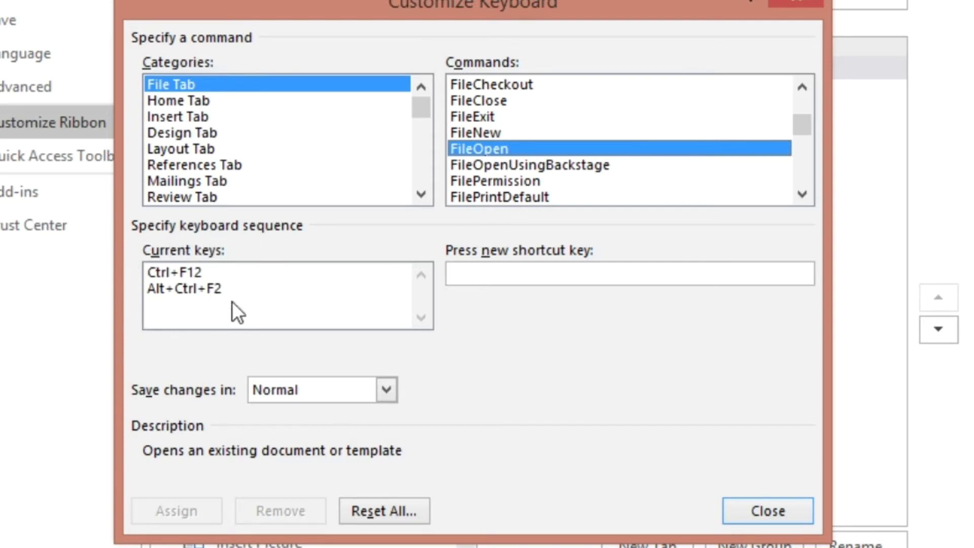
click(486, 133)
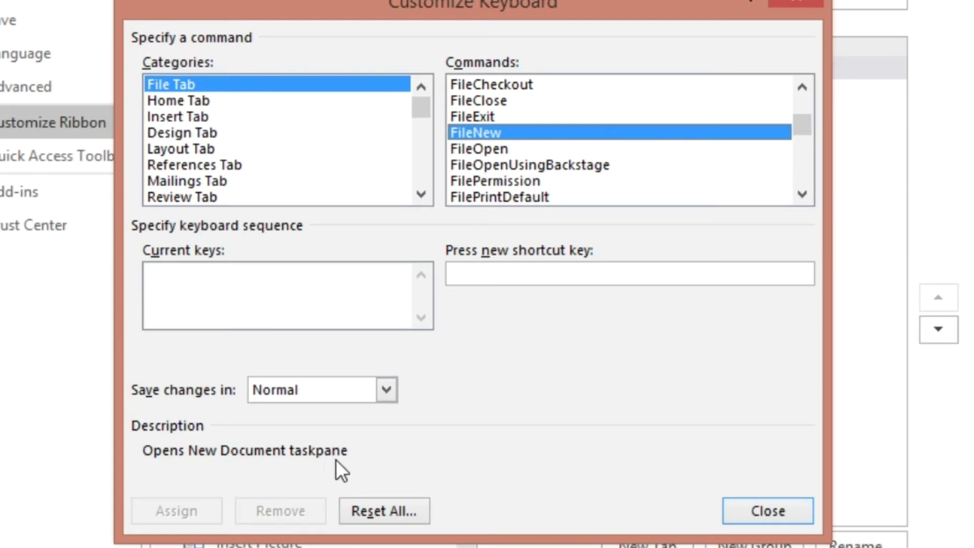
click(469, 150)
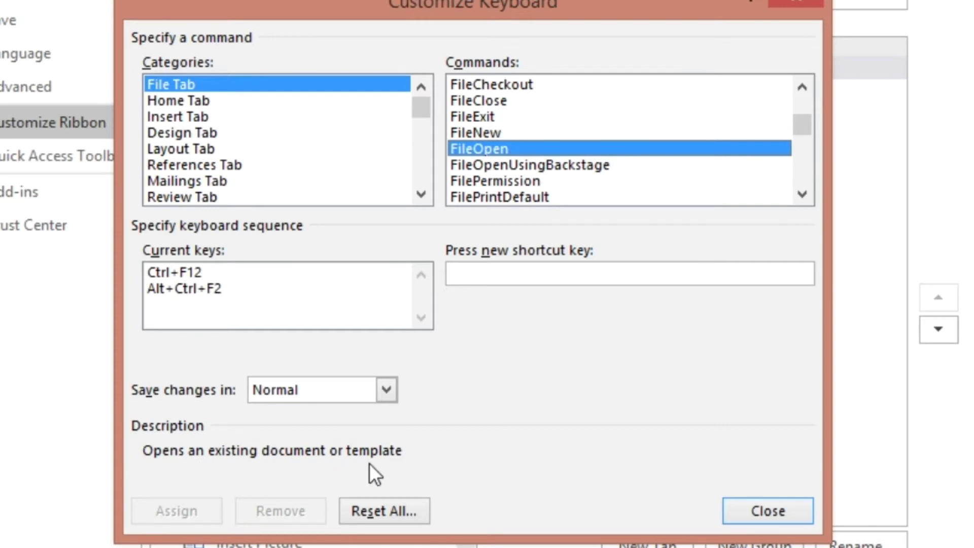
key(ctrl+n)
- Remove the Ctrl+! shortcut from the DrawTextBox command in the Insert Tab category
click(183, 117)
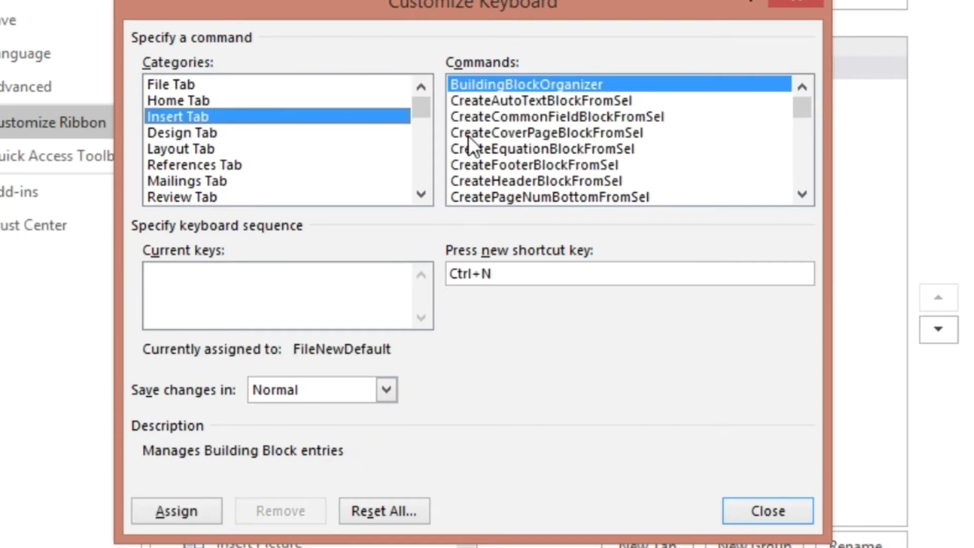
click(509, 147)
scroll(509, 147, down, 4)
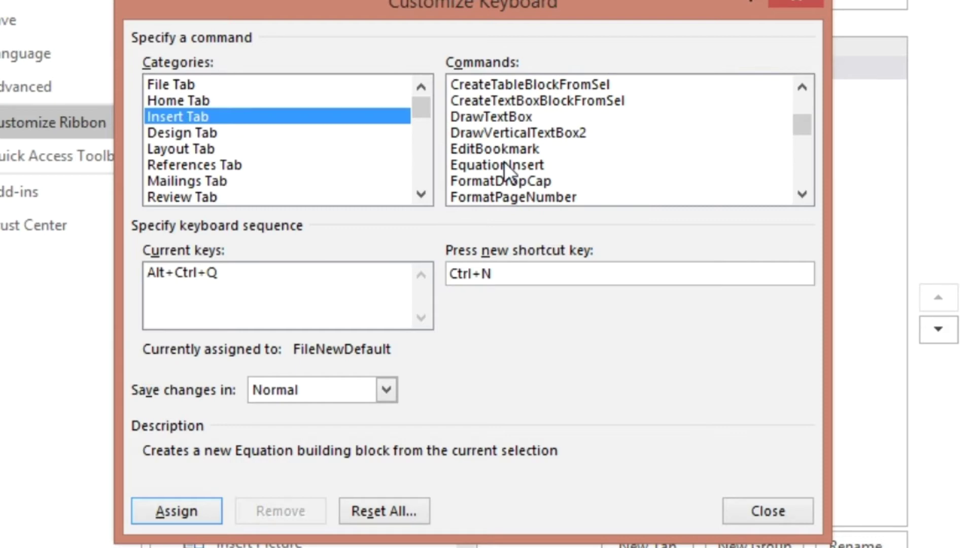
click(498, 120)
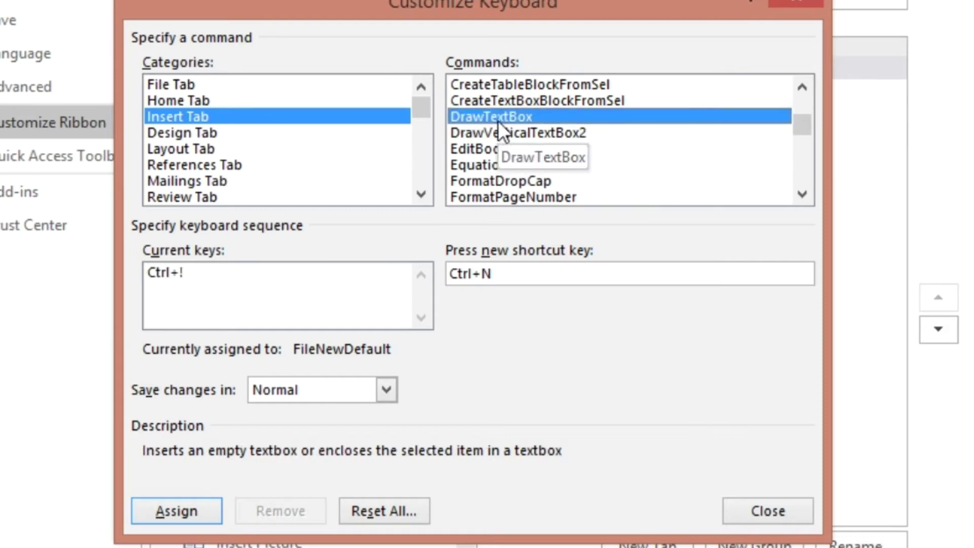
click(223, 274)
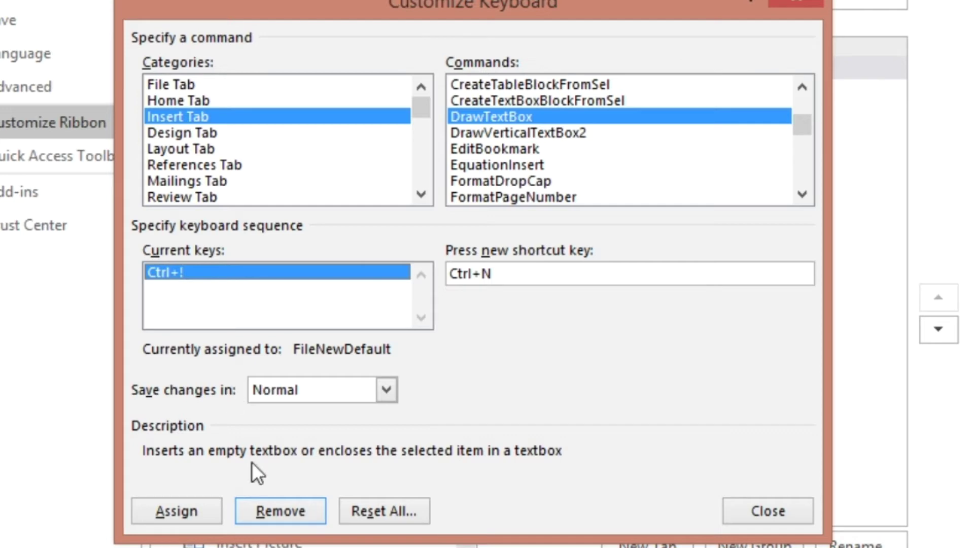
click(279, 510)
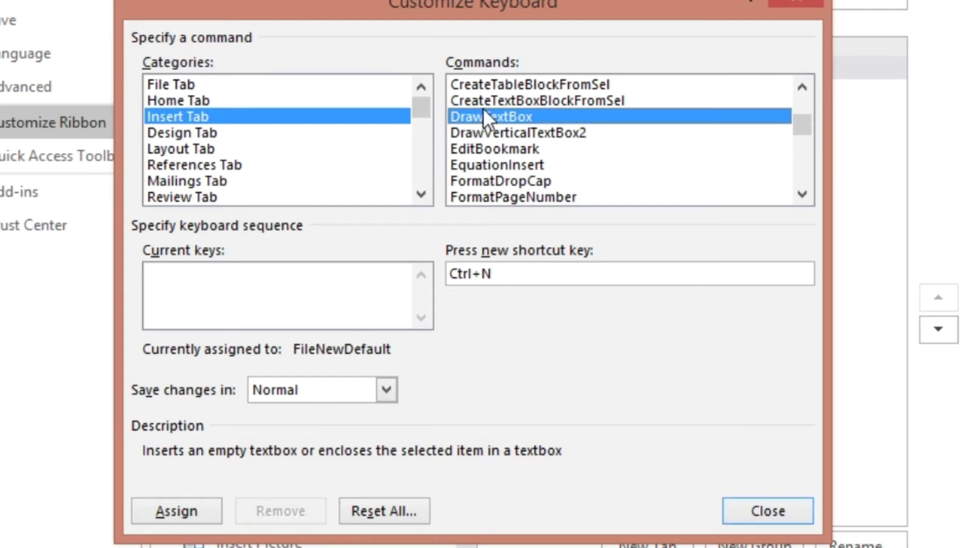
- Try Ctrl+W instead of Ctrl+N as the new shortcut for DrawTextBox, and clear the entry
click(494, 131)
click(497, 118)
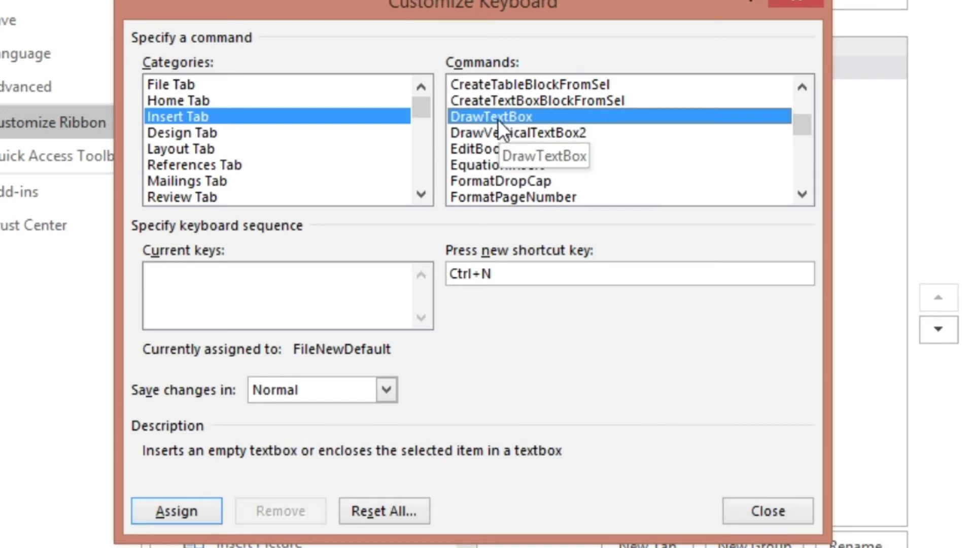
click(505, 274)
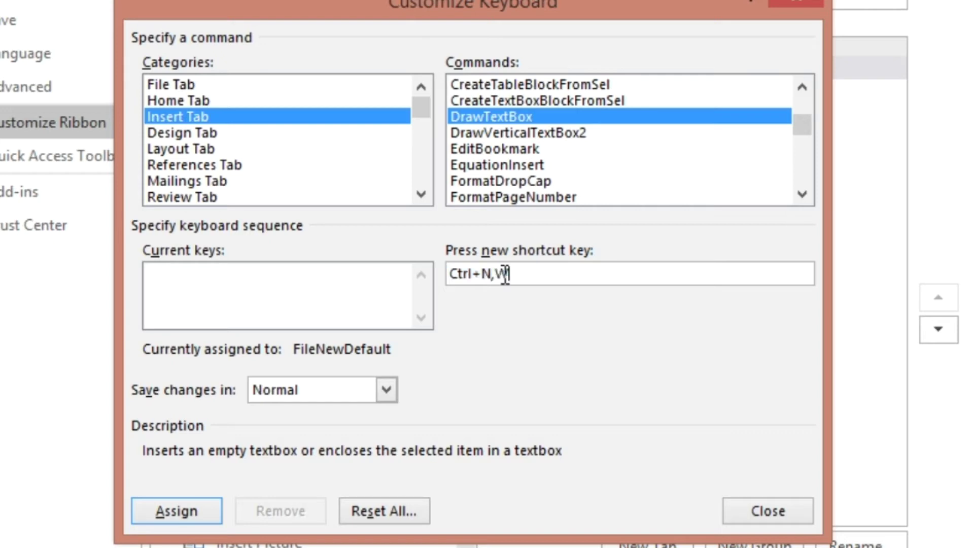
key(BackSpace)
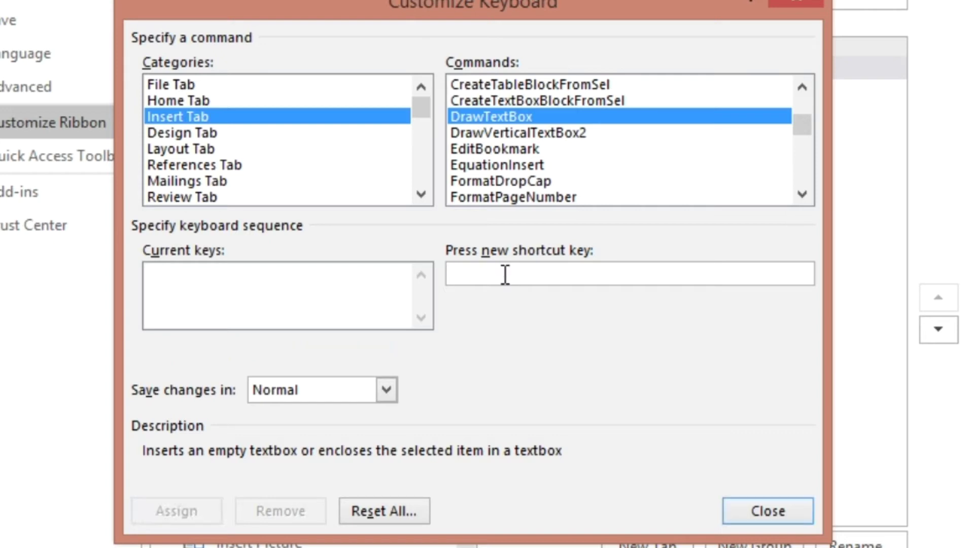
key(ctrl+w)
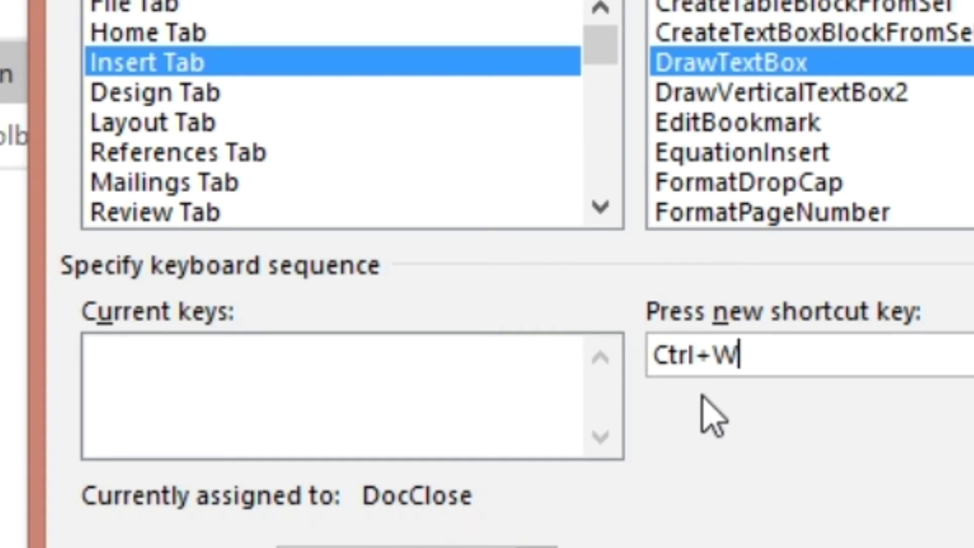
key(BackSpace)
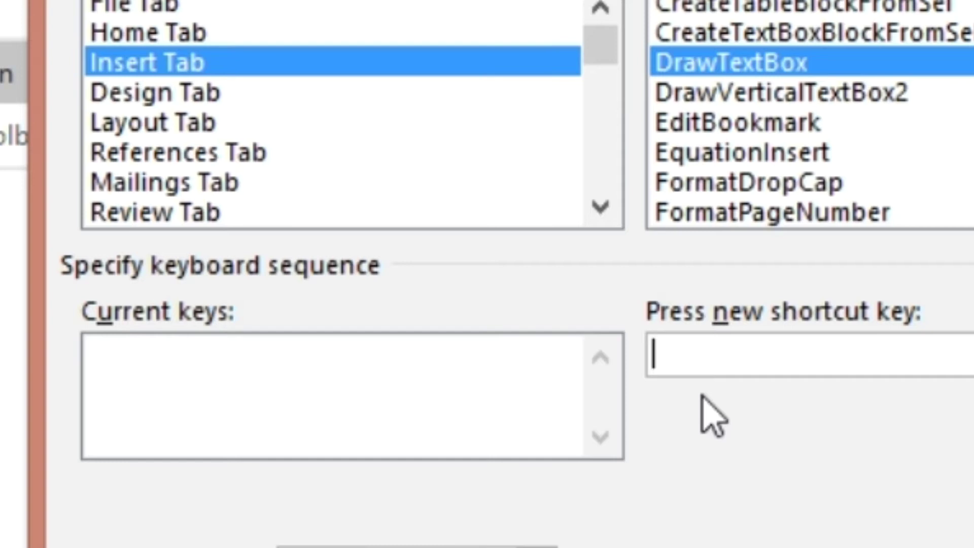
- Assign Ctrl+! as the keyboard shortcut for the DrawTextBox command, saved in Normal
key(ctrl+shift+1)
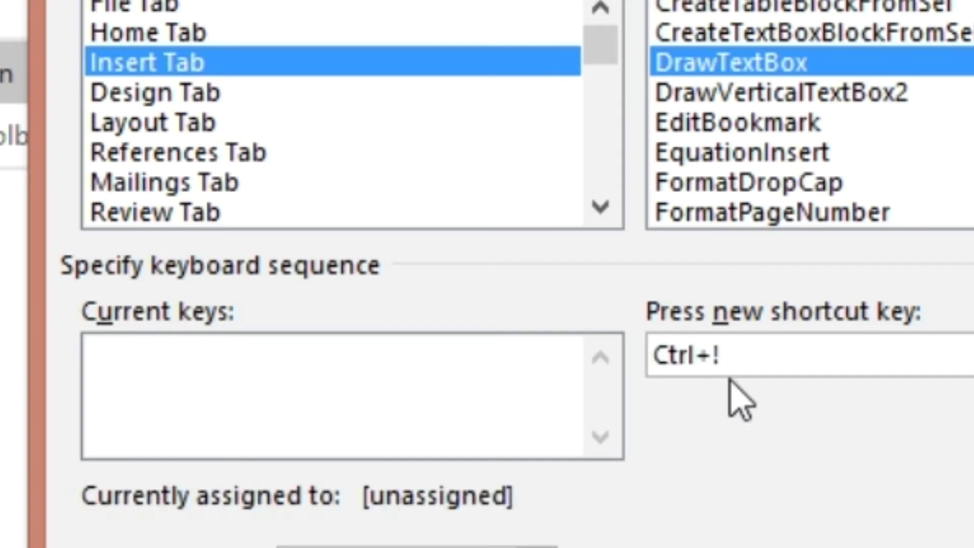
drag(718, 355, 766, 363)
click(771, 358)
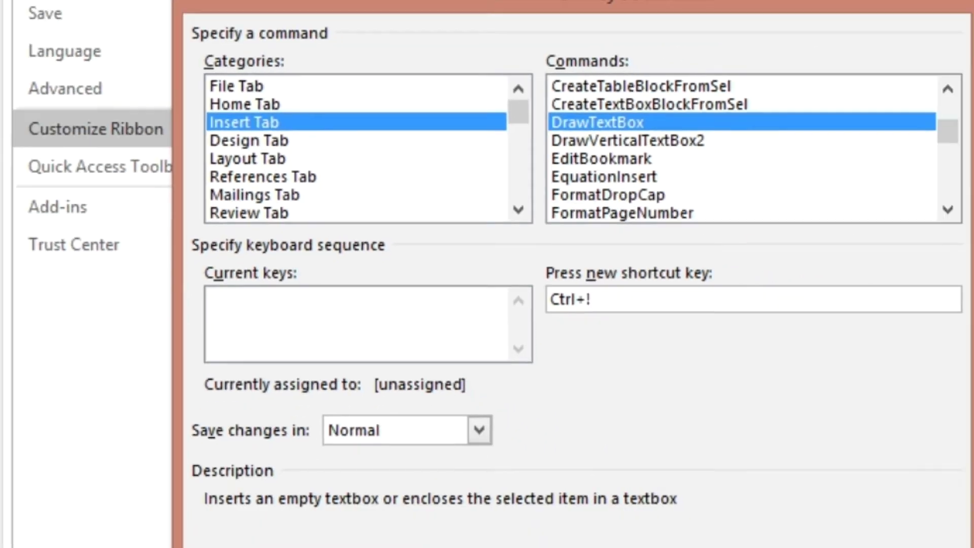
click(294, 446)
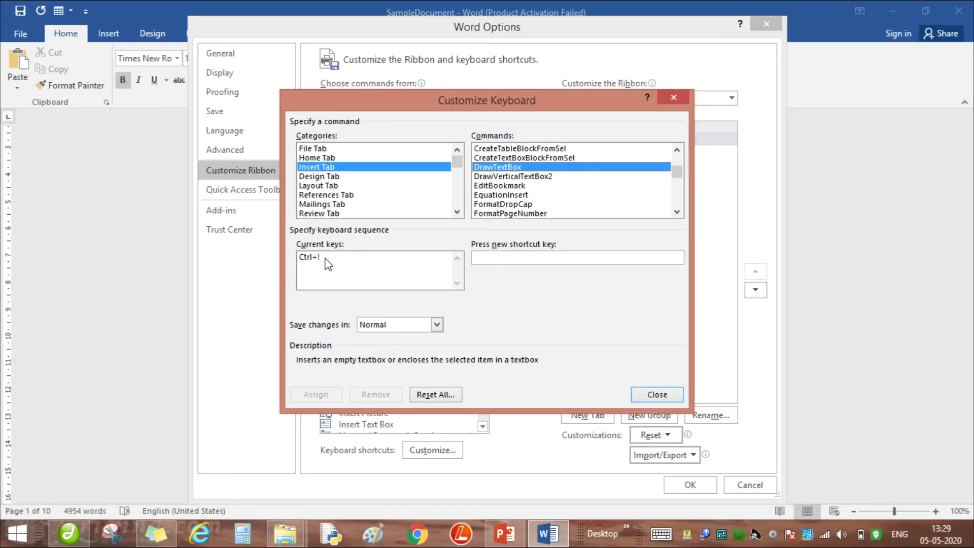
- Save the keyboard shortcut changes and test the DrawTextBox shortcut by drawing a text box over the document's opening paragraph
click(668, 393)
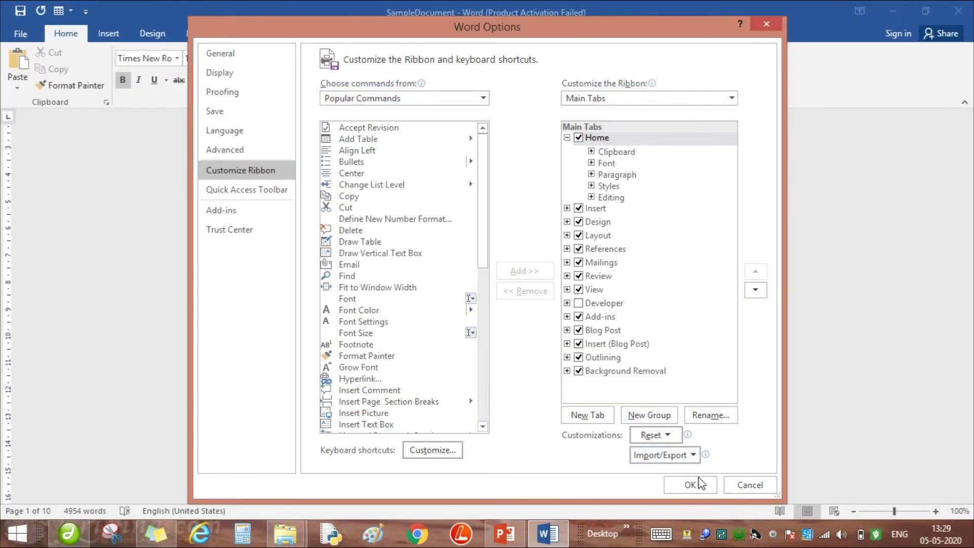
click(699, 481)
click(485, 234)
click(411, 243)
scroll(339, 262, up, 4)
click(332, 265)
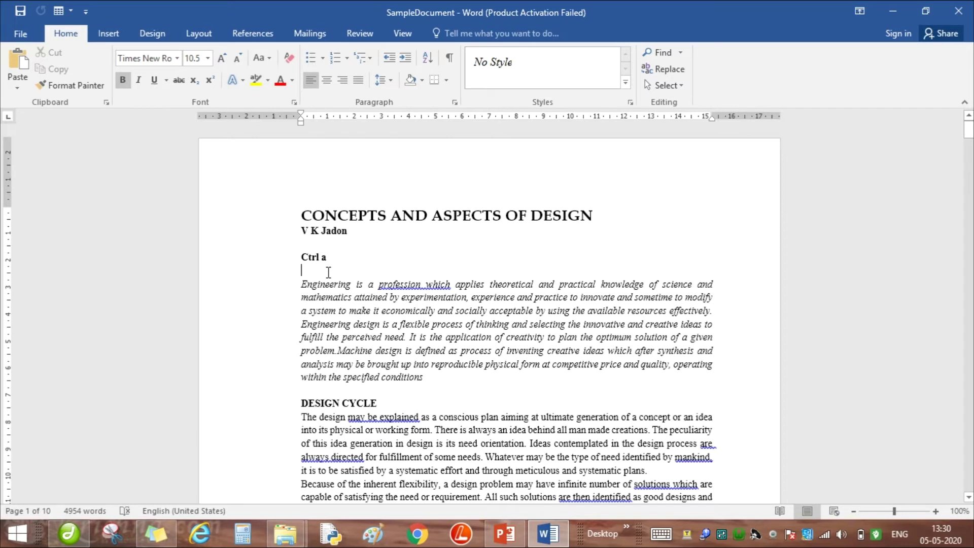
key(ctrl+a)
drag(389, 264, 433, 259)
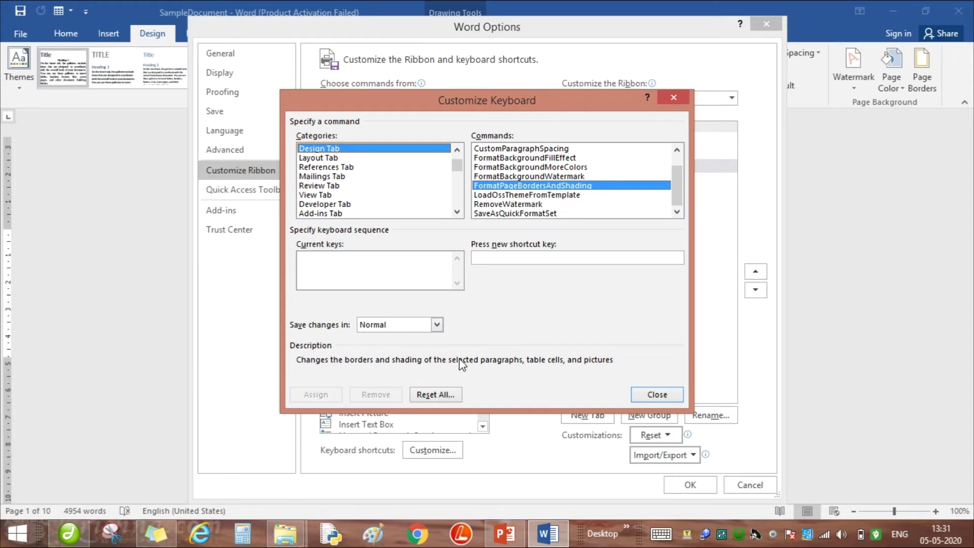
- Assign Ctrl+@ to the FormatPageBordersAndShading command, saved in Normal, and test the shortcut in the document
click(505, 262)
key(ctrl+shift+2)
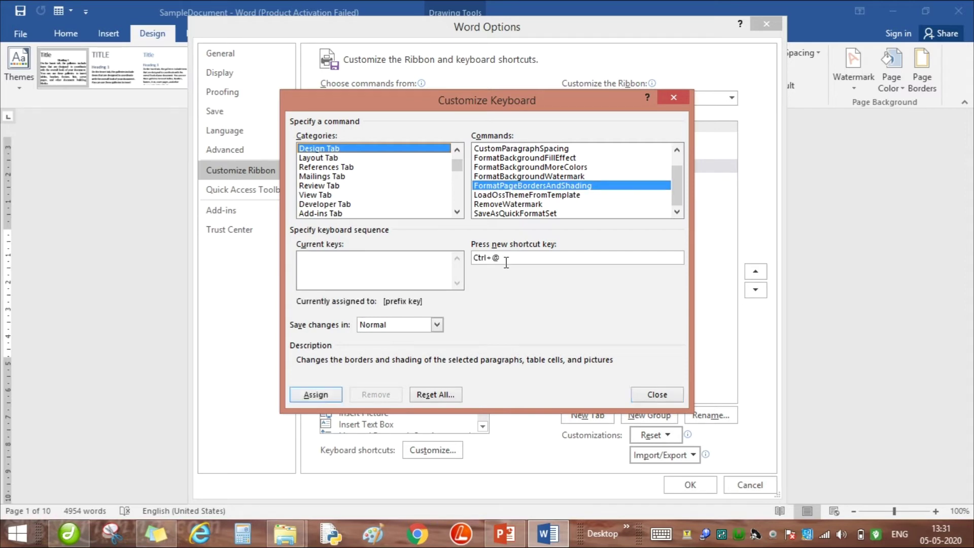
click(315, 398)
click(647, 397)
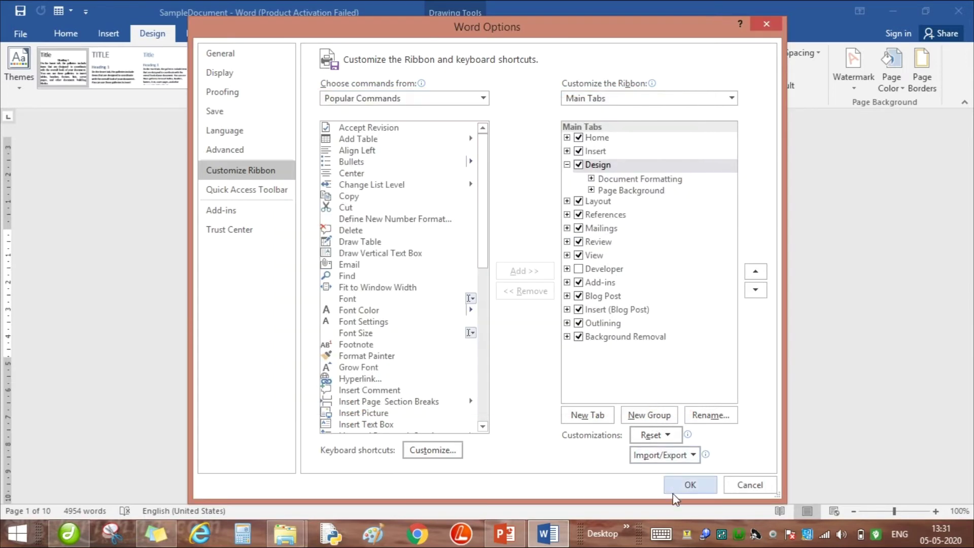
click(679, 485)
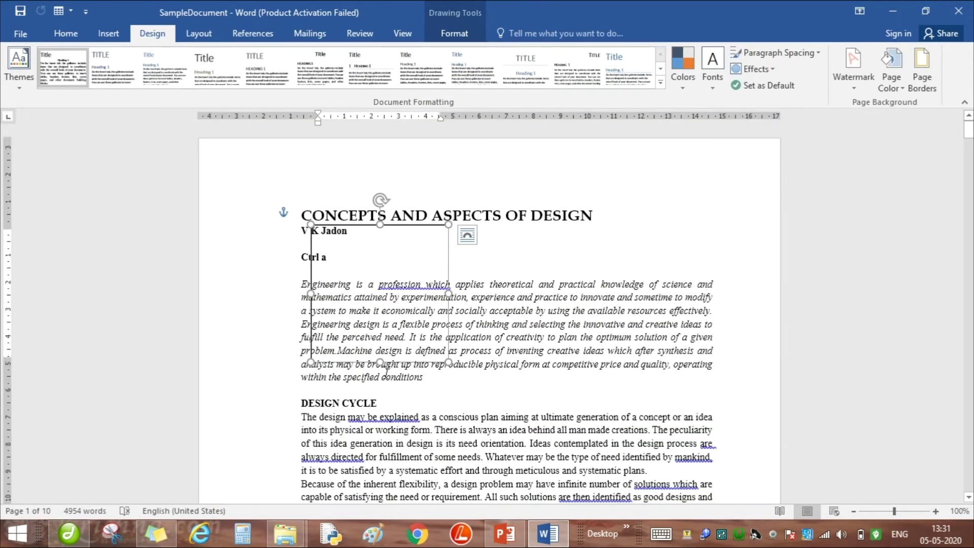
click(357, 391)
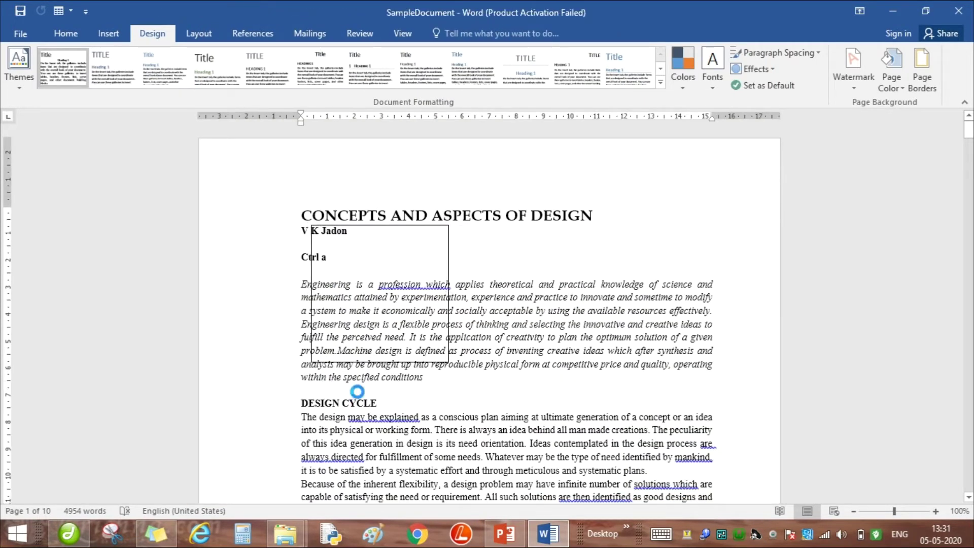
key(ctrl+shift+2)
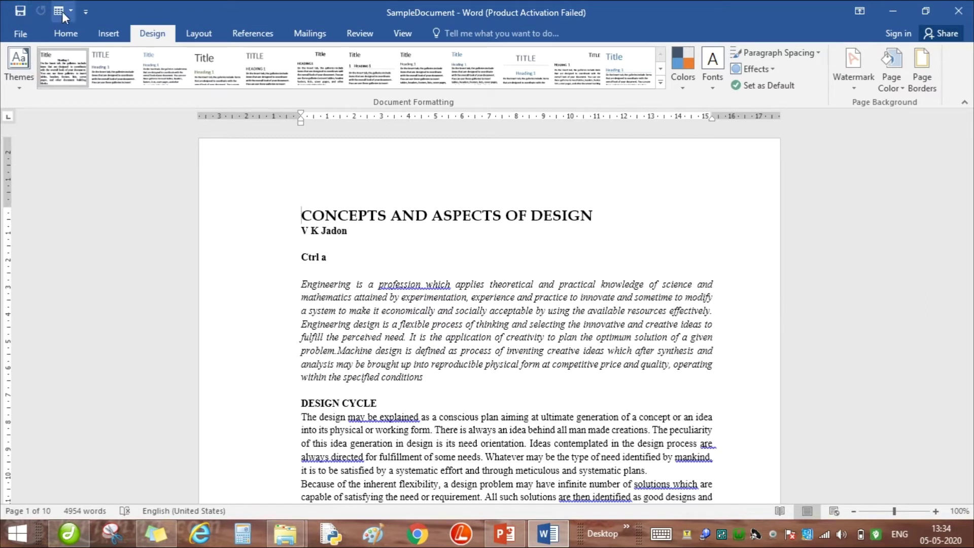
- Remove the Add Table command from the Quick Access Toolbar for all documents
click(88, 11)
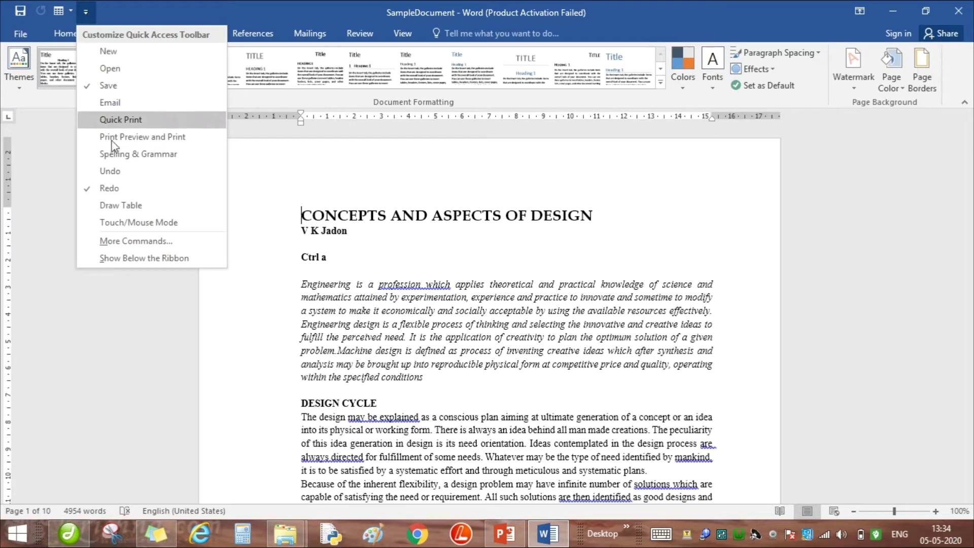
click(145, 242)
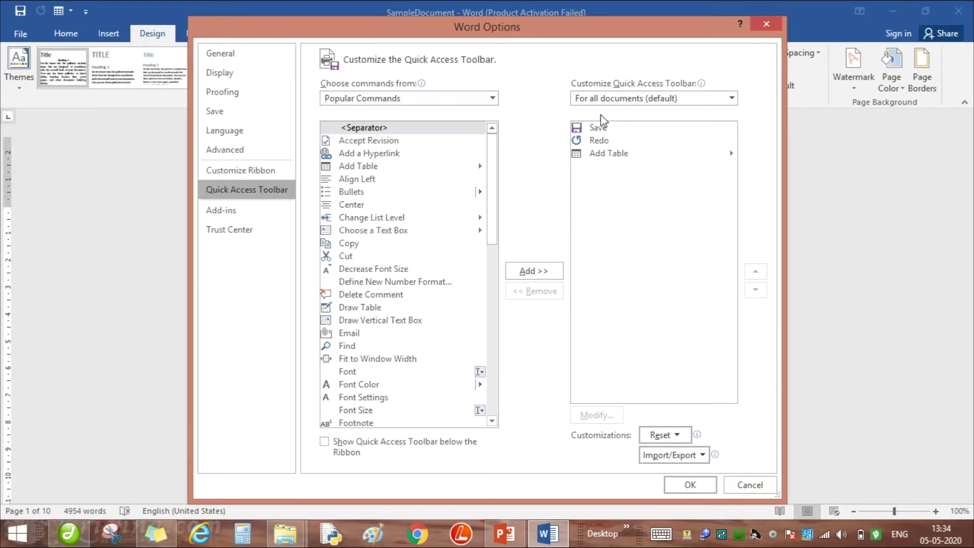
click(609, 153)
click(534, 291)
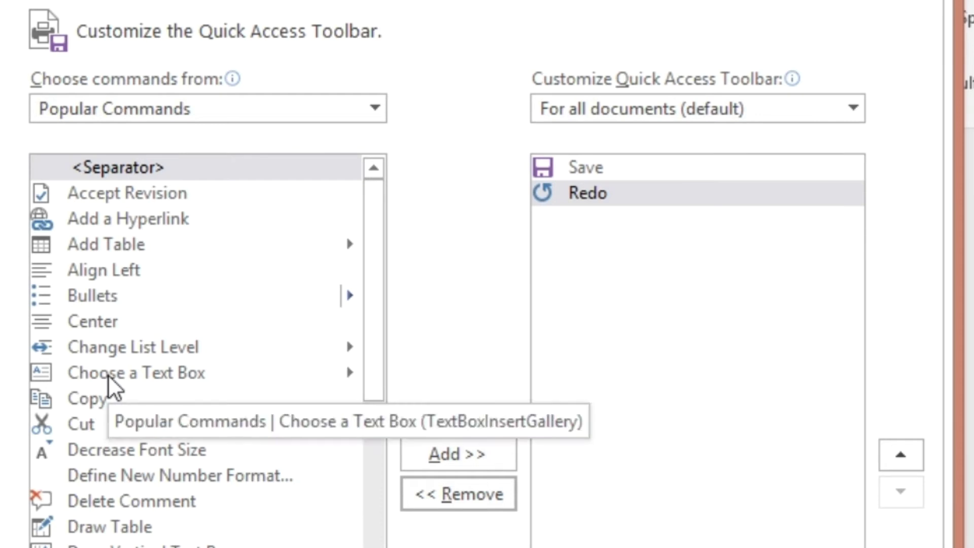
- Add Choose a Text Box, Cut and Copy from Popular Commands to the Quick Access Toolbar and apply the changes
click(108, 376)
click(481, 457)
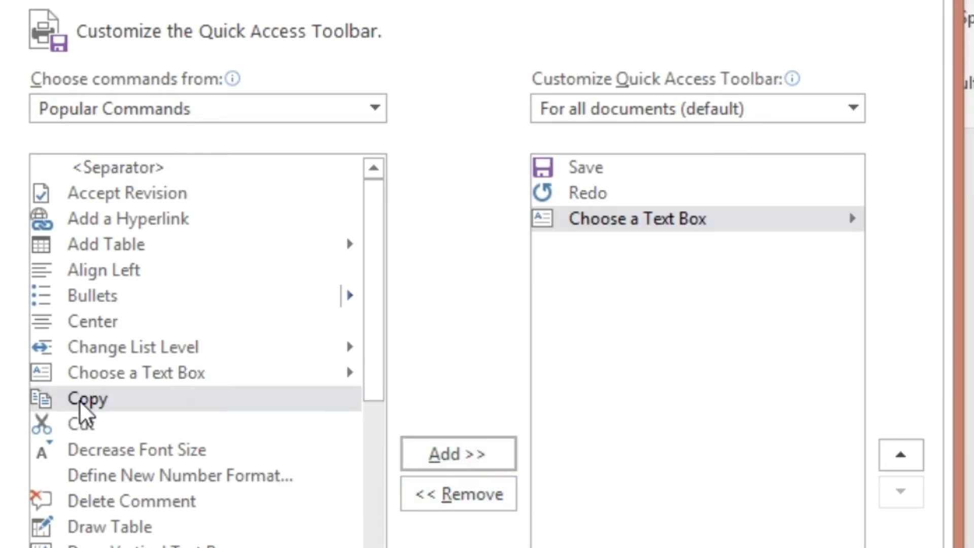
click(84, 426)
click(493, 462)
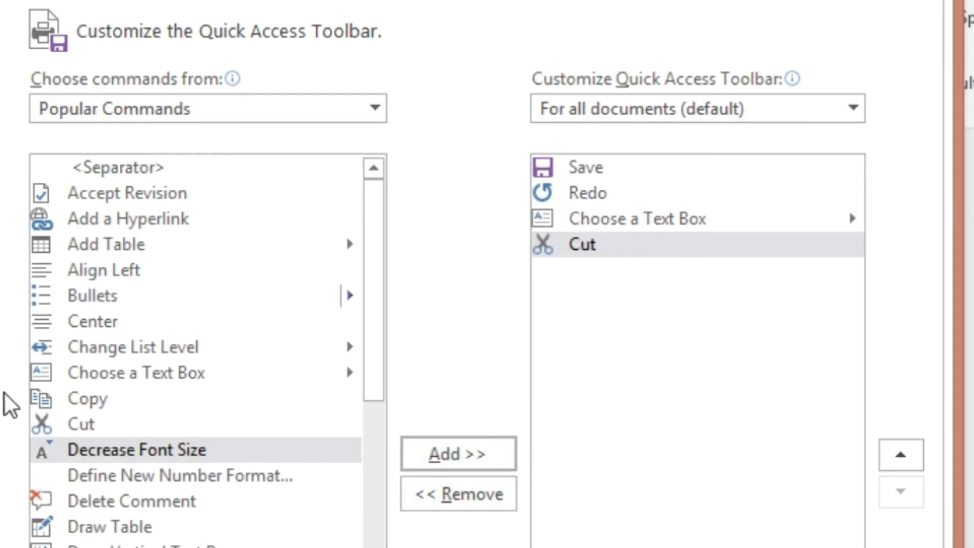
click(91, 400)
click(500, 463)
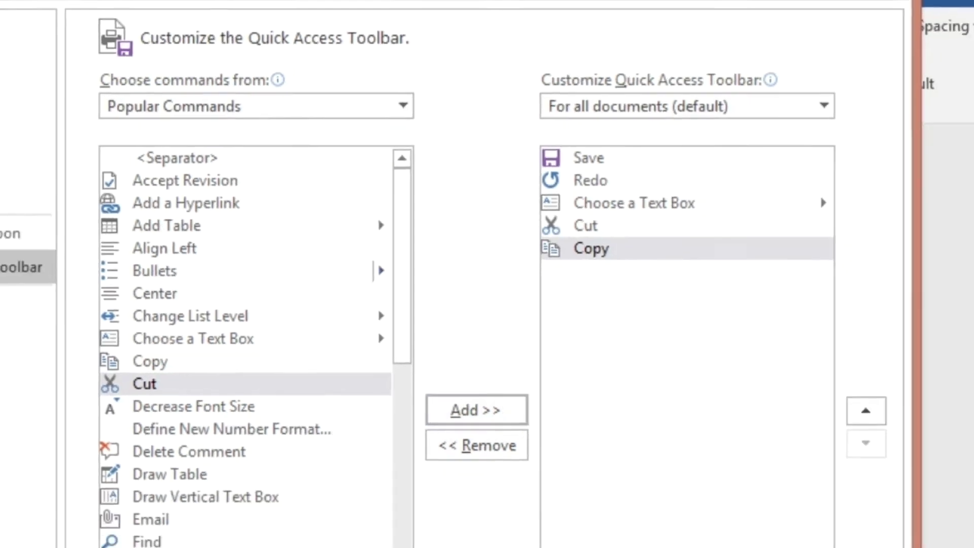
click(669, 482)
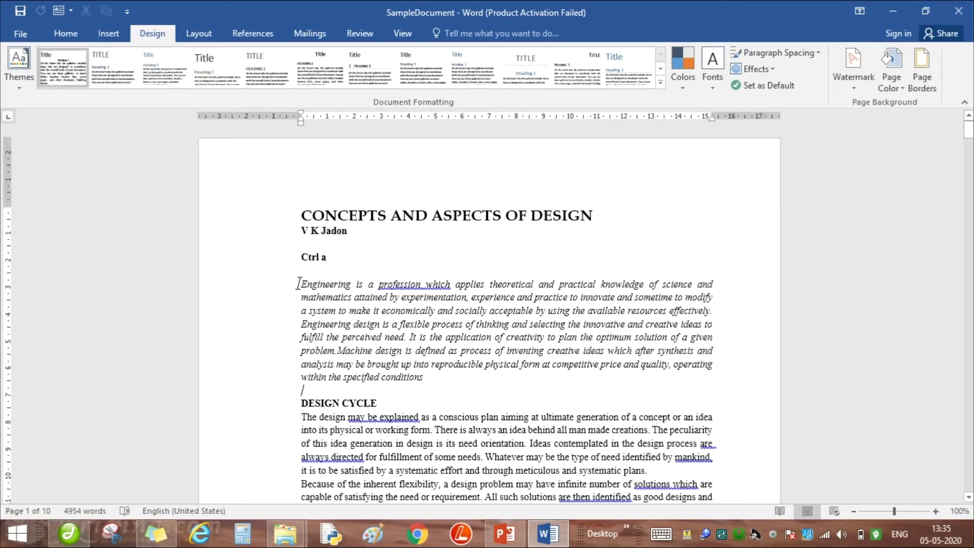
- Select the italic introductory paragraph to check the Cut and Copy commands on the Quick Access Toolbar, and clear the selection
drag(299, 283, 459, 391)
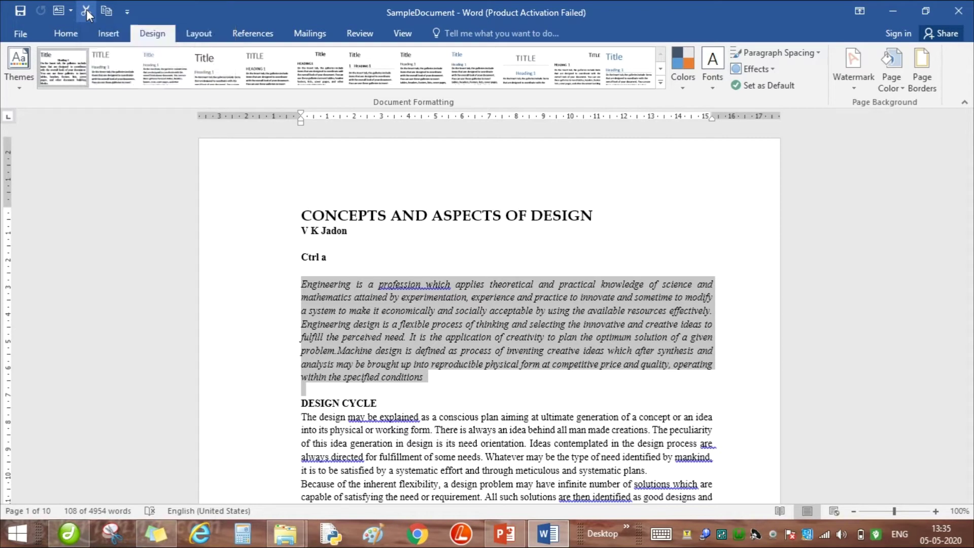
click(387, 390)
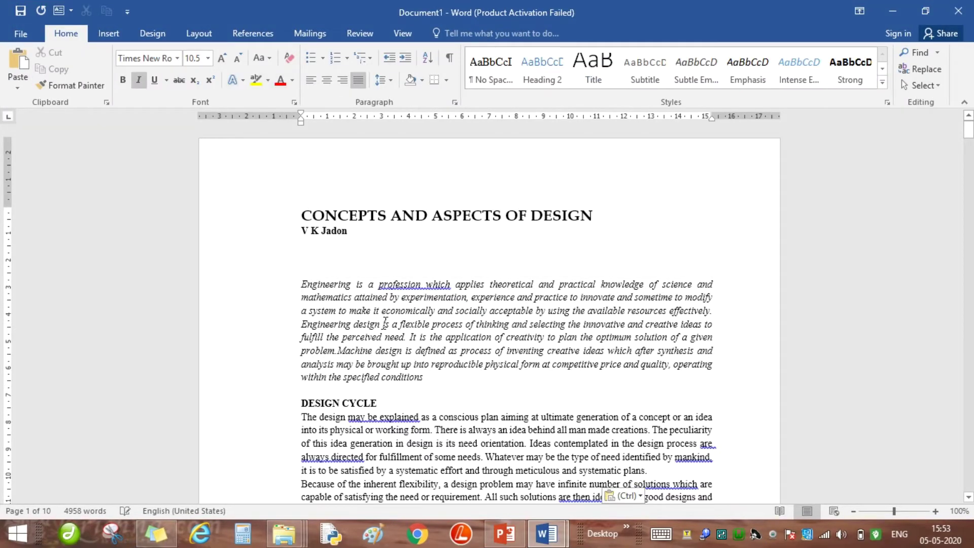
click(303, 257)
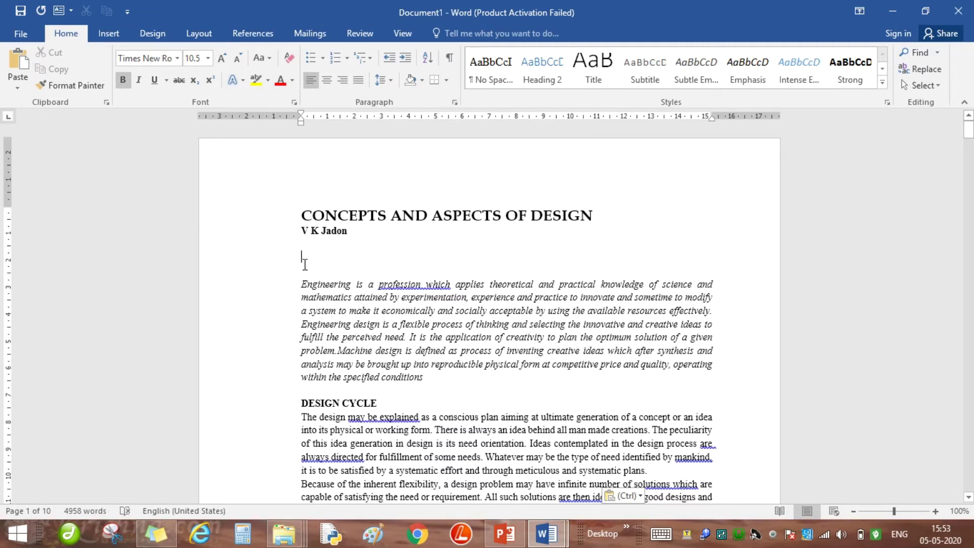
- Increase the font size of the DESIGN CYCLE heading to 14 pt
click(276, 406)
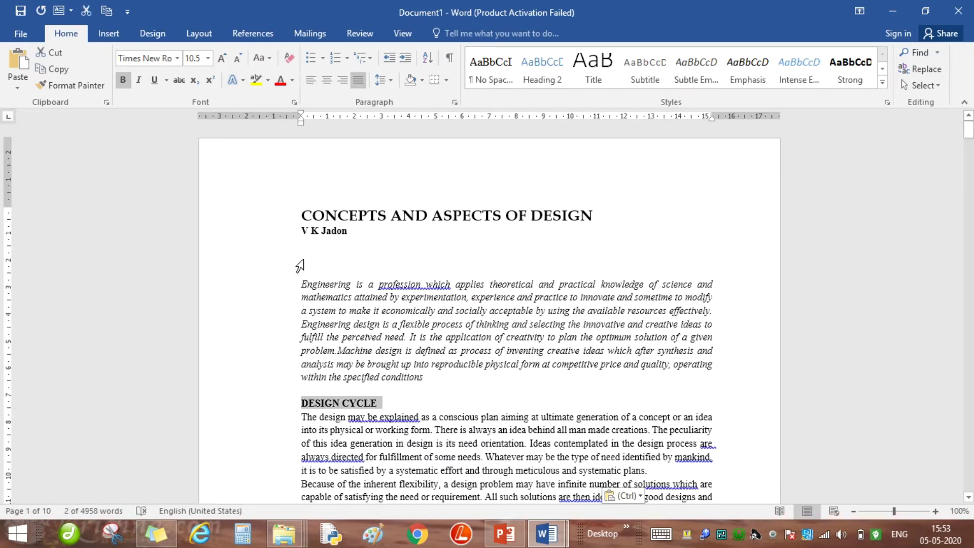
click(220, 60)
click(221, 60)
click(220, 60)
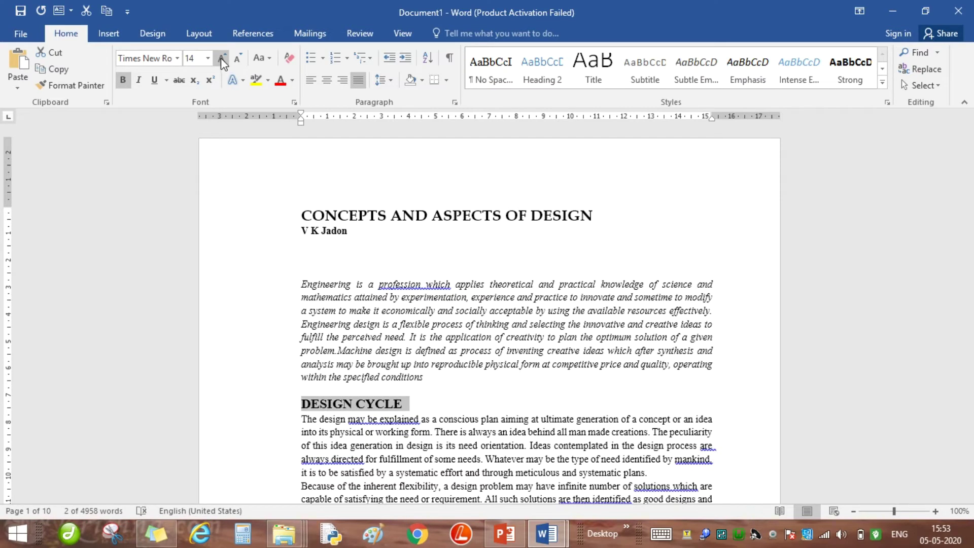
click(294, 103)
click(612, 161)
click(611, 161)
click(603, 434)
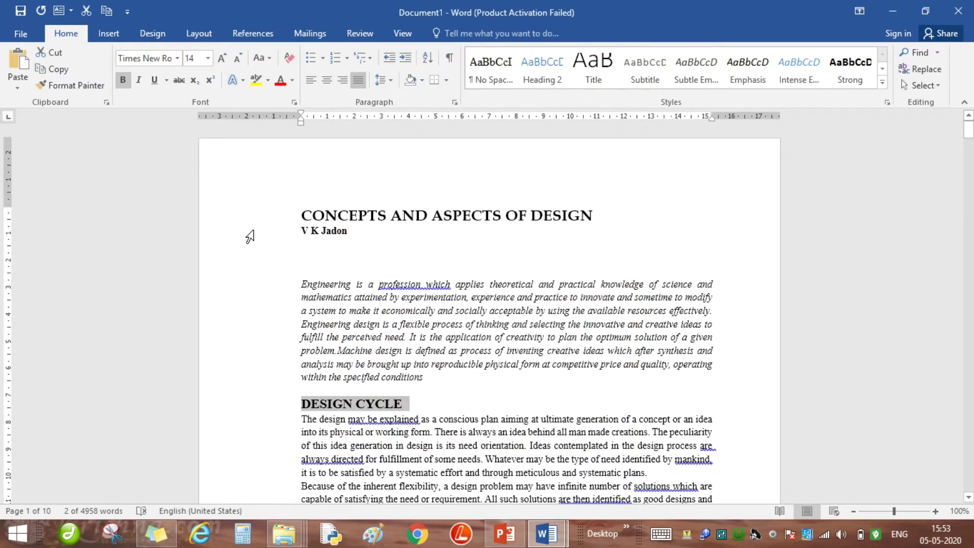
- Set the DESIGN CYCLE heading to 20 pt and color its text red
click(207, 57)
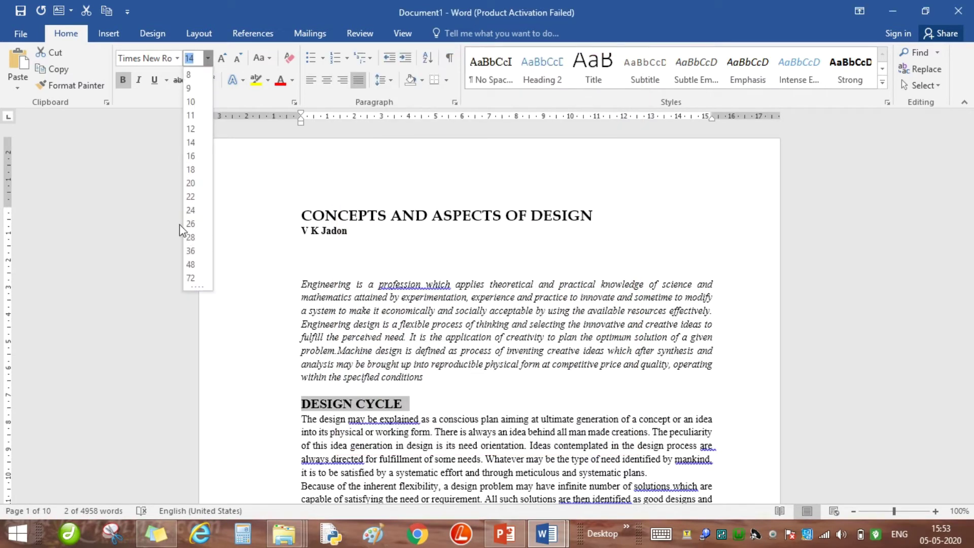
click(191, 183)
click(280, 80)
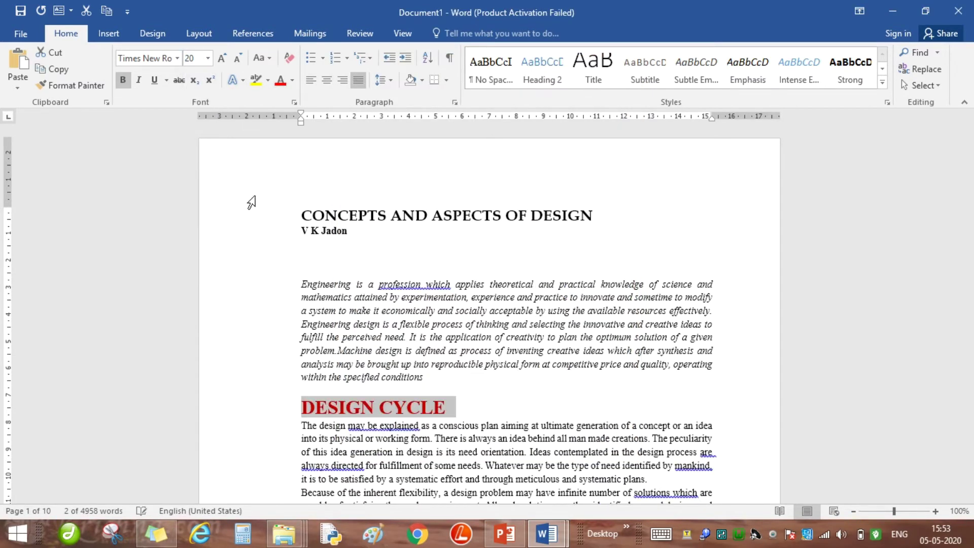
click(470, 389)
- Copy the DESIGN CYCLE heading's formatting to the DESIGN PROCESS heading with Format Painter
scroll(457, 396, down, 10)
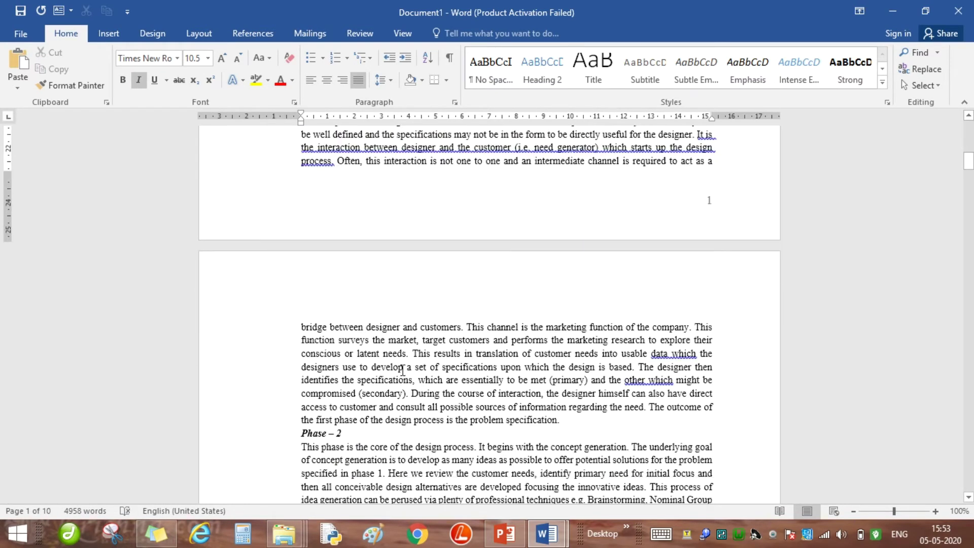
scroll(403, 376, up, 10)
click(275, 327)
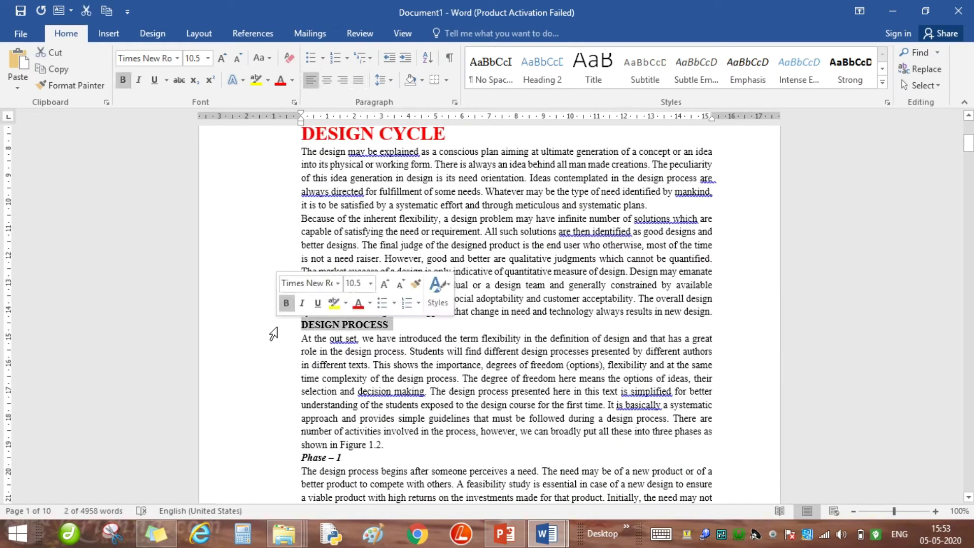
click(274, 136)
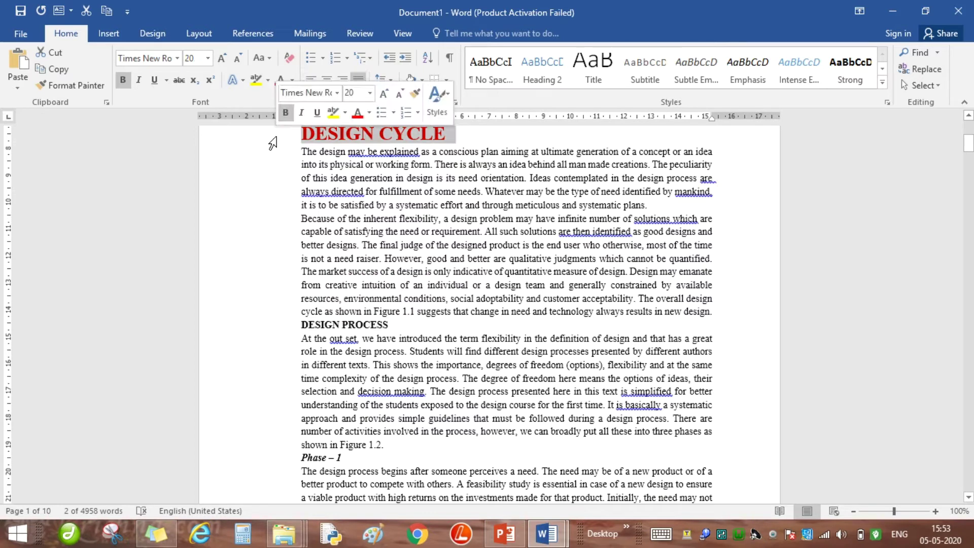
click(415, 93)
drag(300, 324, 392, 325)
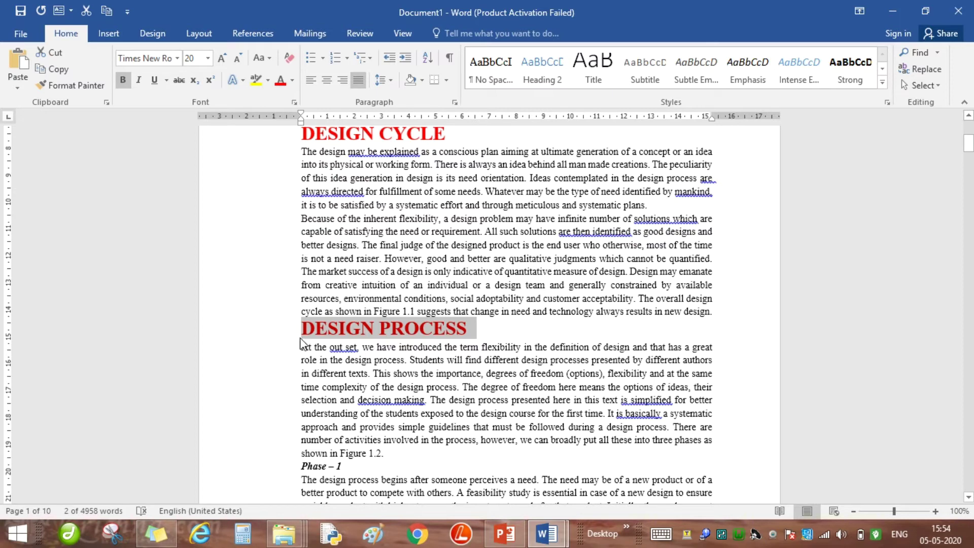
- Set the font size of the Phase – 1 subheading to 14 pt
scroll(327, 343, down, 8)
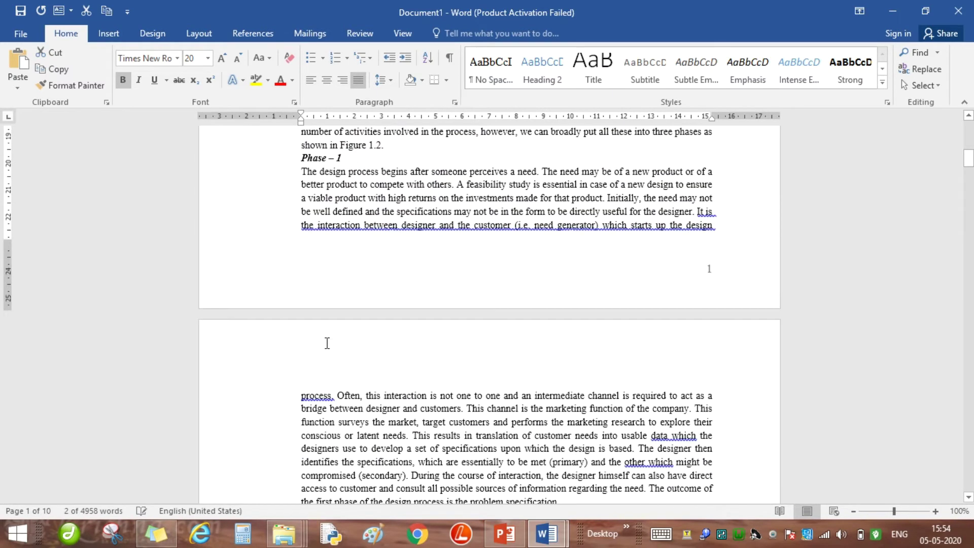
scroll(327, 343, down, 4)
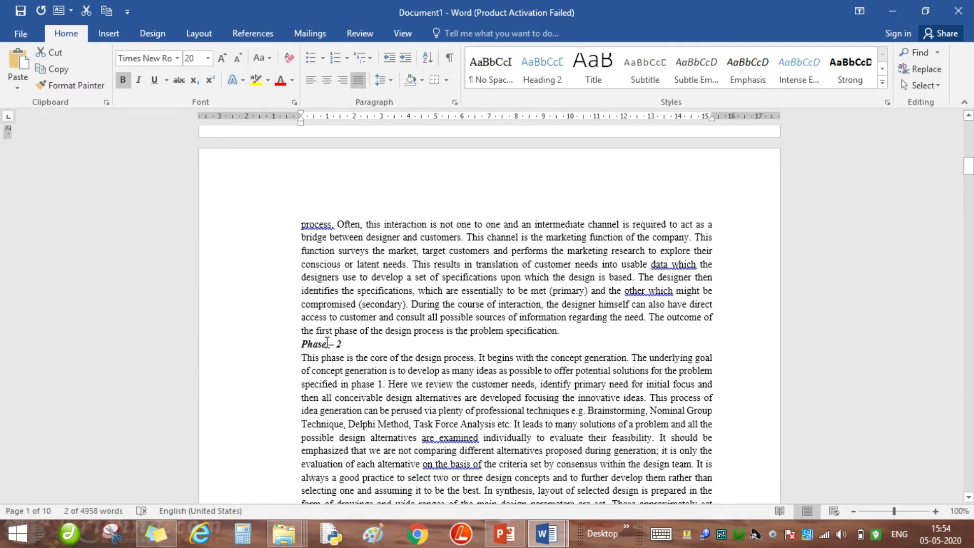
scroll(328, 343, up, 15)
scroll(327, 343, down, 10)
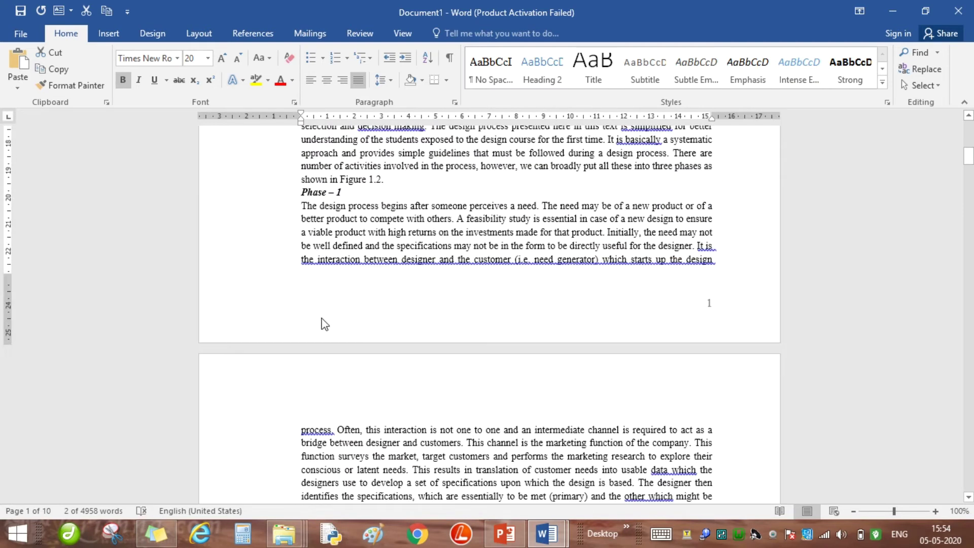
click(283, 193)
click(380, 147)
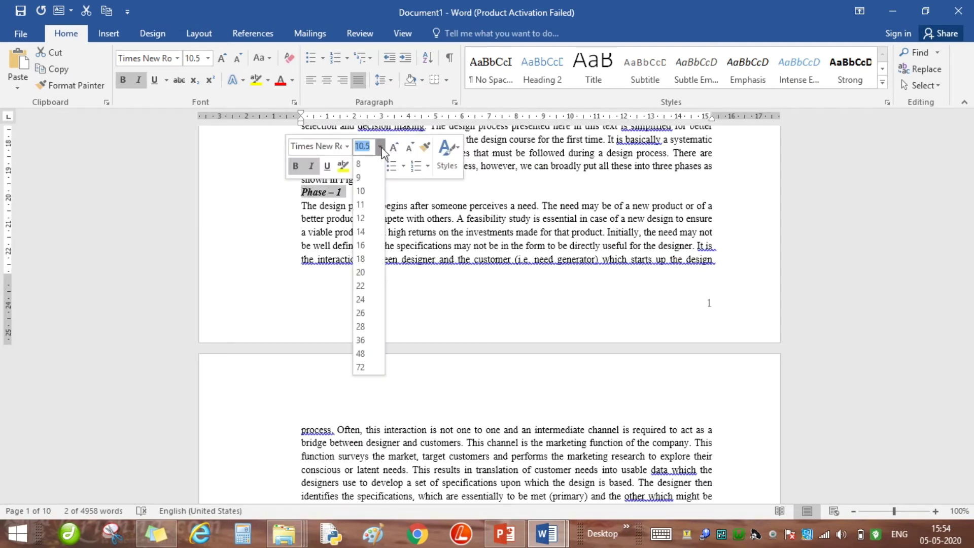
click(363, 232)
click(382, 195)
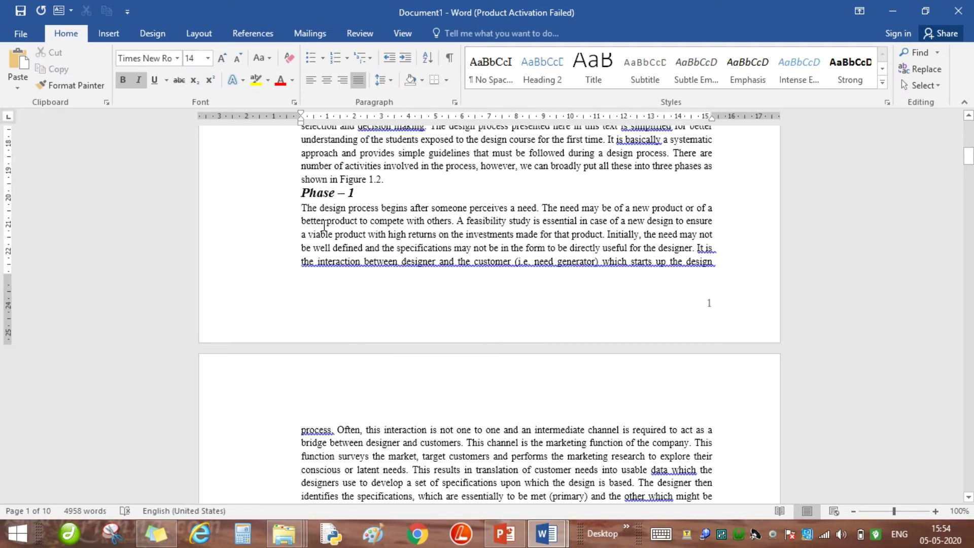
- Undo the Phase – 1 size change, the copied DESIGN PROCESS formatting, and the last size and color changes to DESIGN CYCLE
scroll(324, 226, down, 20)
scroll(313, 309, down, 20)
scroll(315, 318, up, 20)
scroll(313, 316, up, 20)
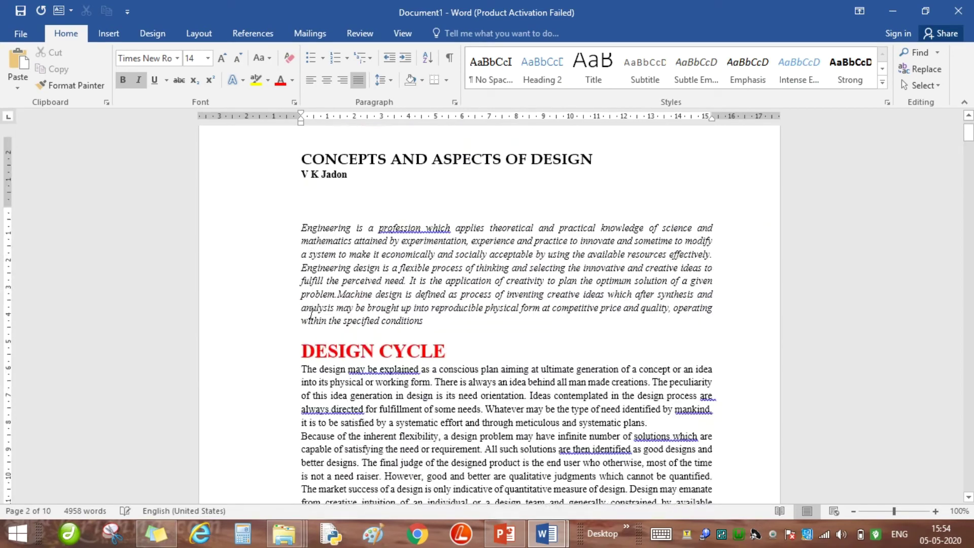
scroll(312, 313, up, 2)
key(ctrl+z)
key(ctrl+z)
key(ctrl+z)
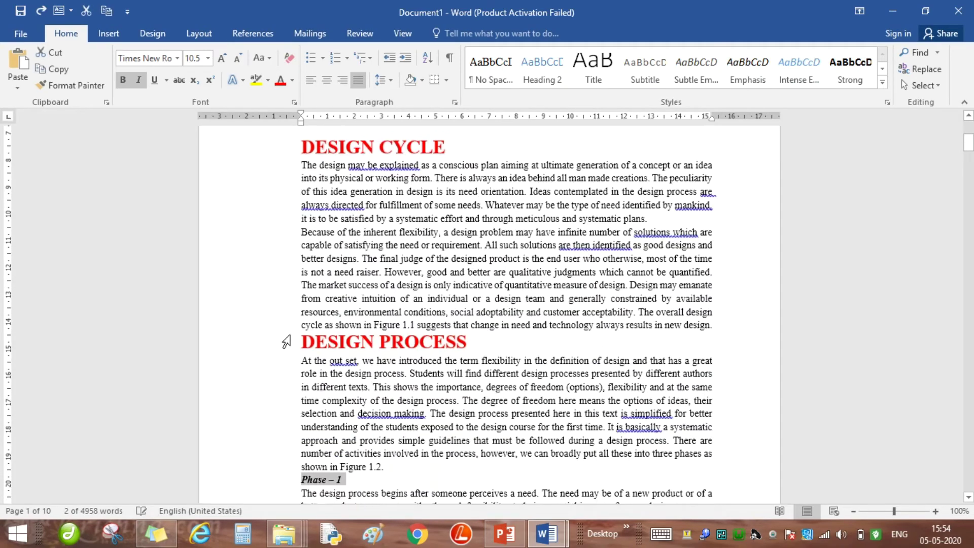
key(ctrl+z)
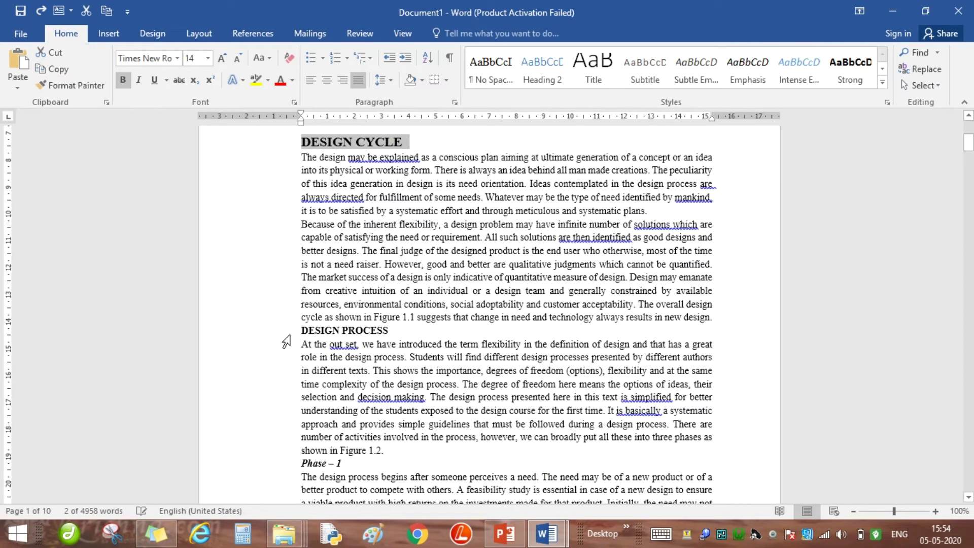
- Undo the remaining font size change on the DESIGN CYCLE heading and deselect it
scroll(353, 335, up, 4)
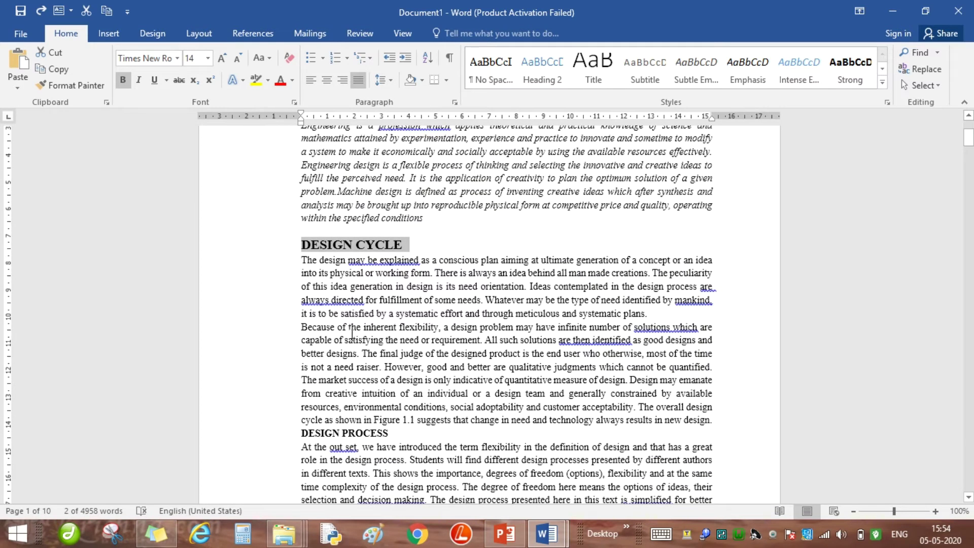
key(ctrl+z)
scroll(377, 282, up, 5)
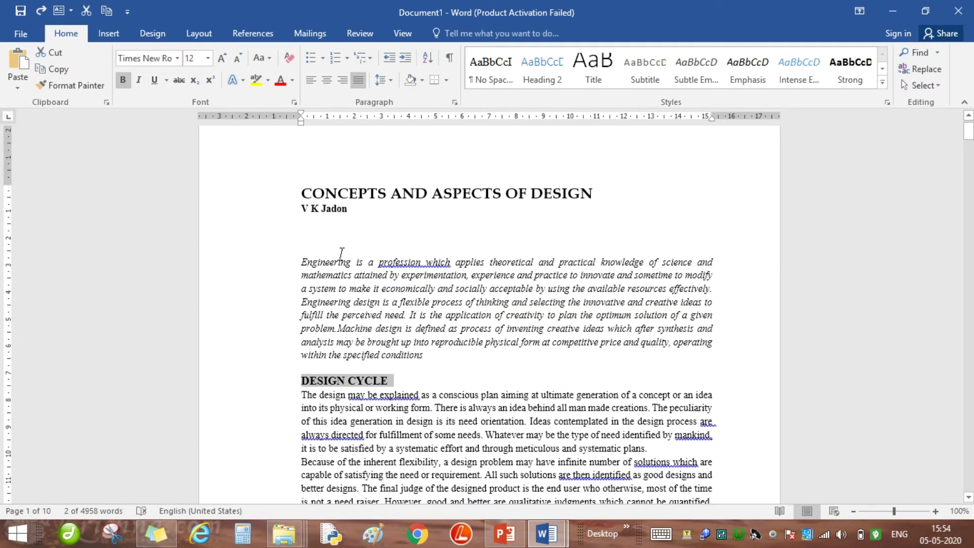
click(334, 234)
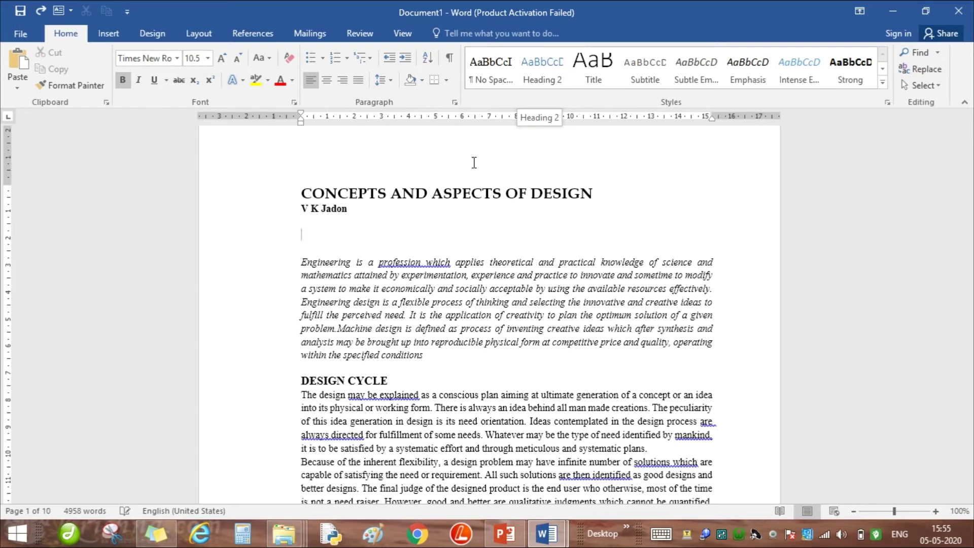
- Apply the Heading 2 style to the DESIGN CYCLE and DESIGN PROCESS headings
click(274, 381)
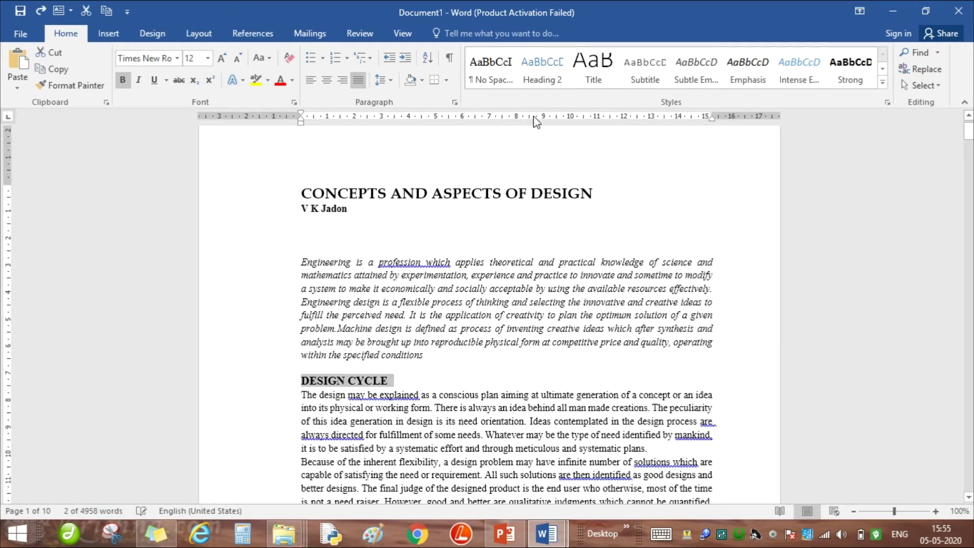
click(547, 76)
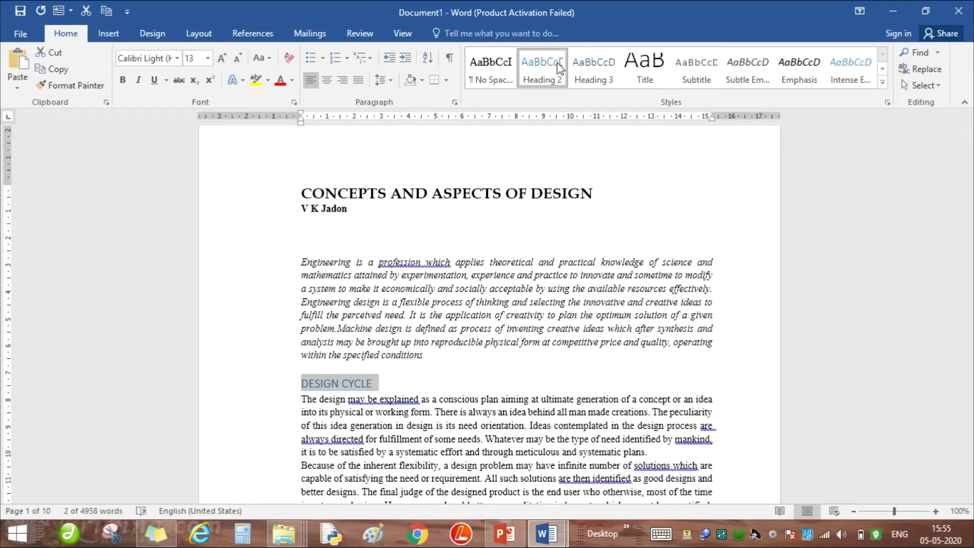
scroll(401, 315, down, 6)
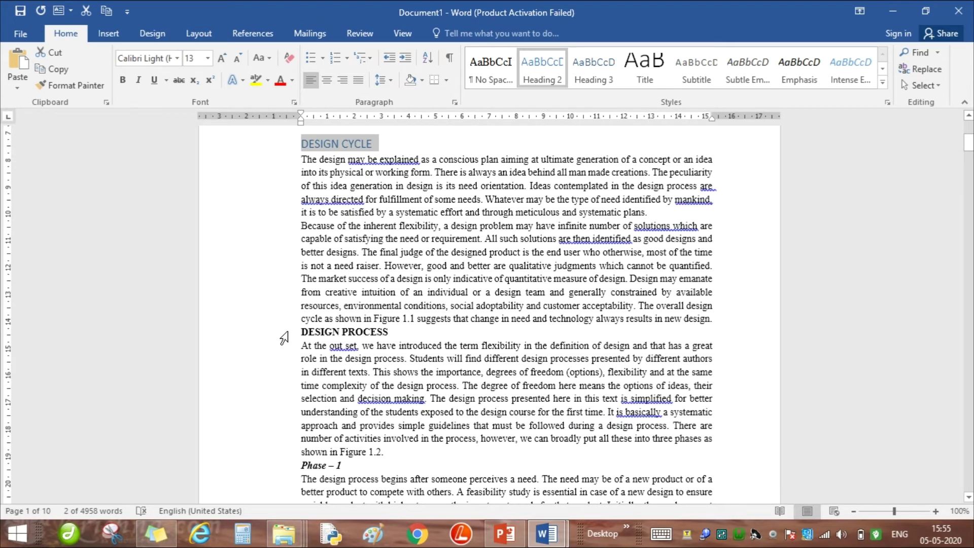
click(284, 334)
click(538, 75)
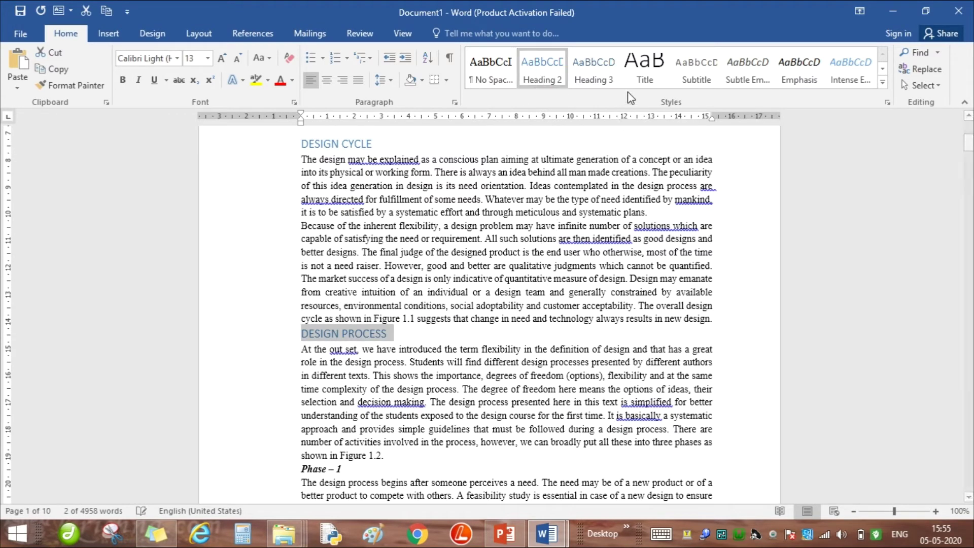
- Apply the Heading 3 style to the Phase – 1 subheading below the DESIGN PROCESS section's opening paragraph
scroll(274, 345, down, 3)
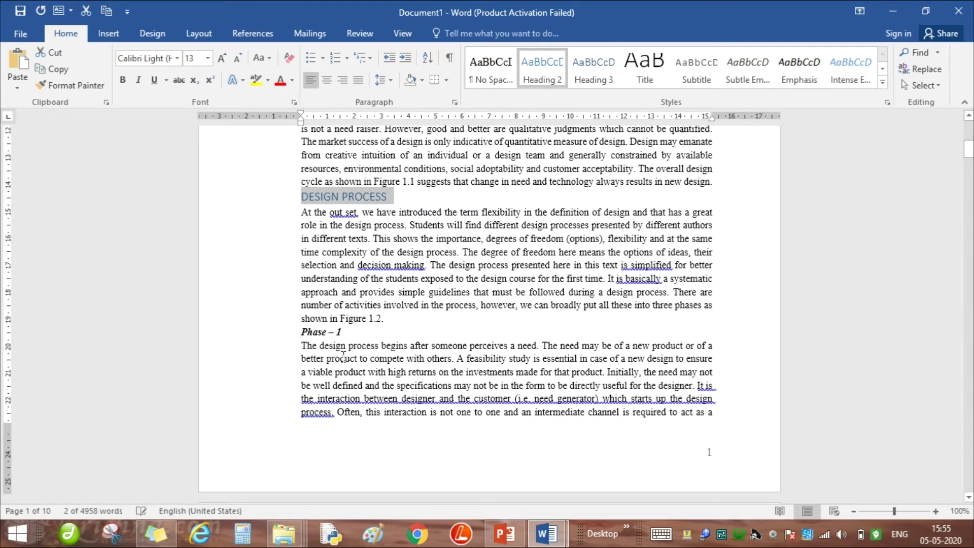
click(274, 331)
click(593, 68)
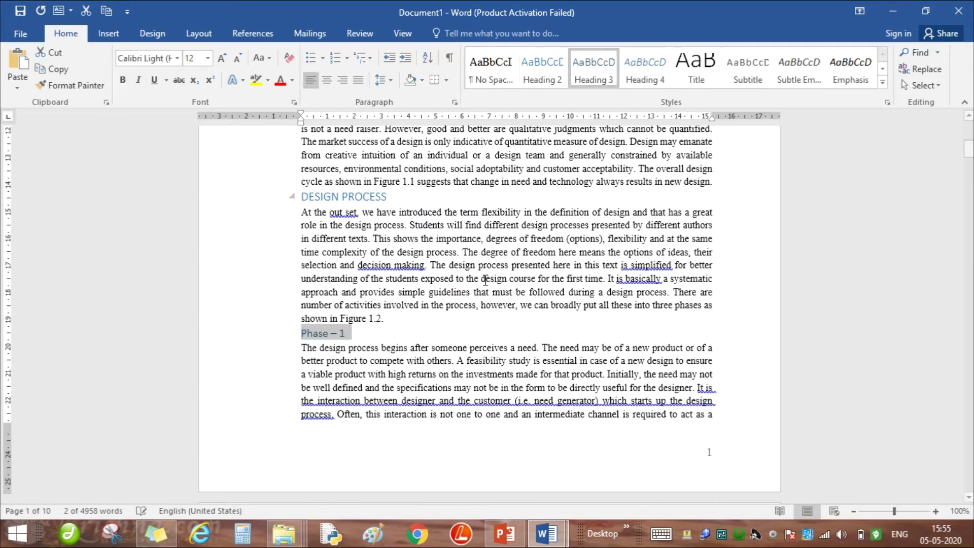
click(370, 334)
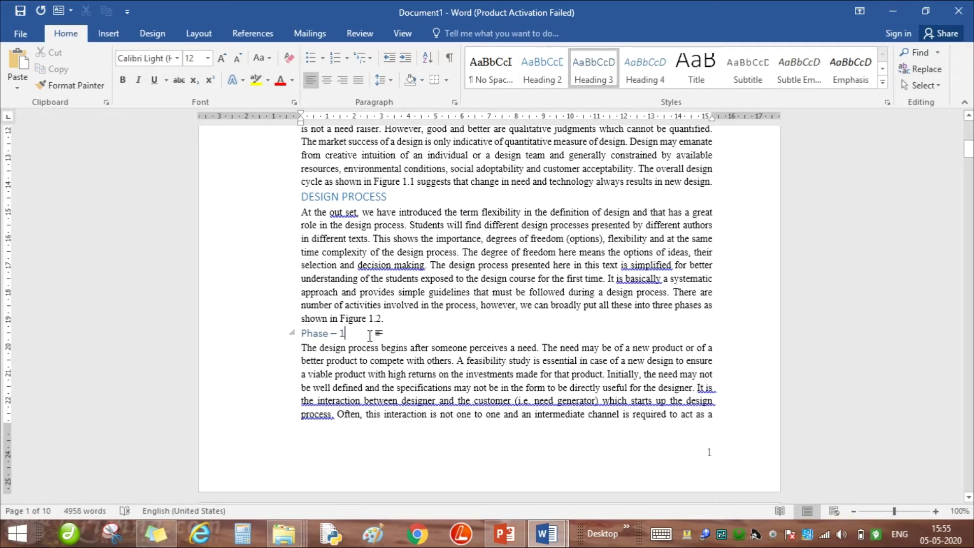
- Apply the Heading 3 style to the Phase – 2 subheading on the second page
scroll(369, 329, down, 4)
scroll(370, 327, down, 3)
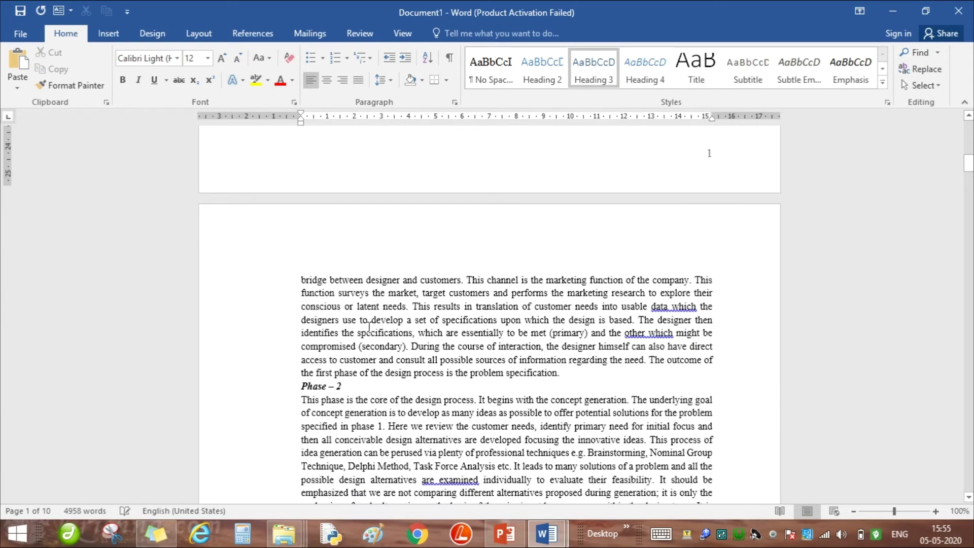
click(610, 76)
right_click(610, 76)
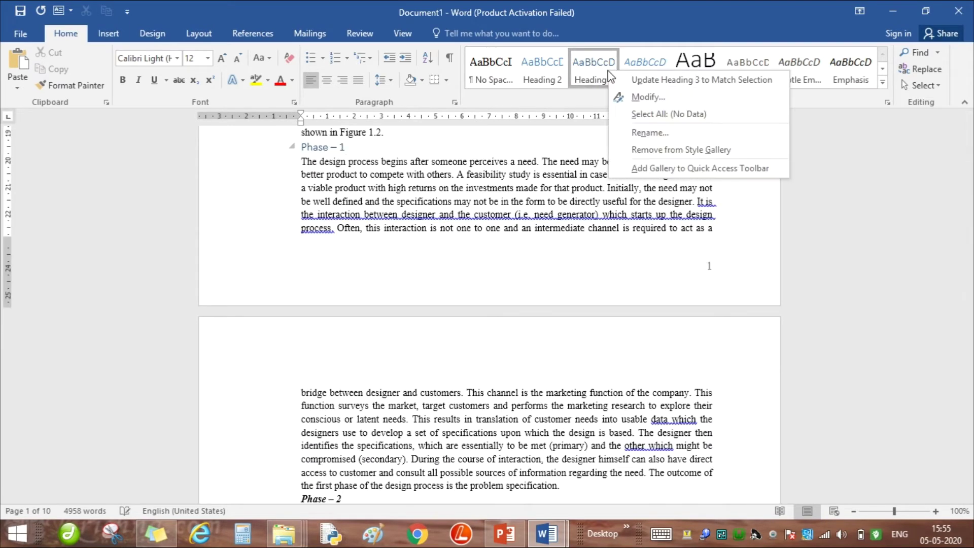
click(351, 447)
scroll(308, 392, down, 3)
click(282, 329)
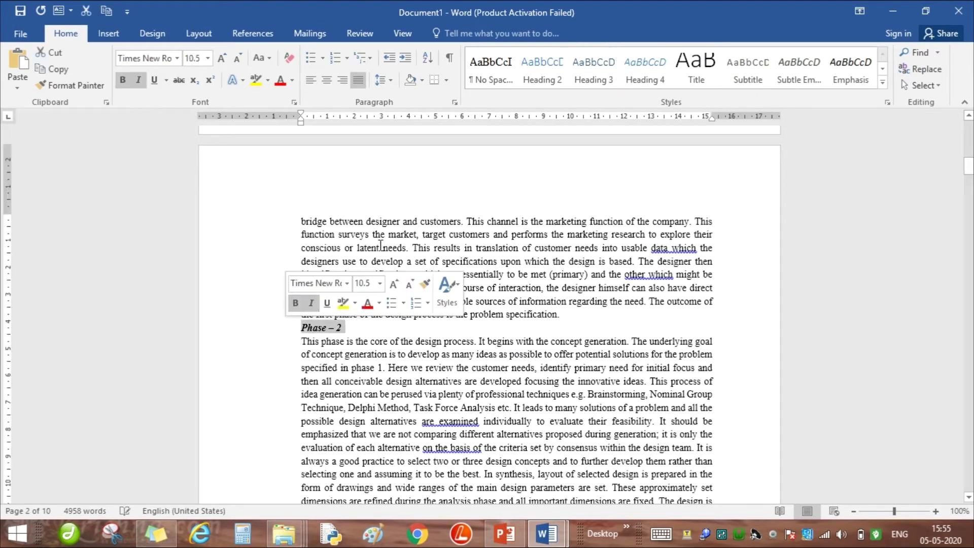
click(612, 77)
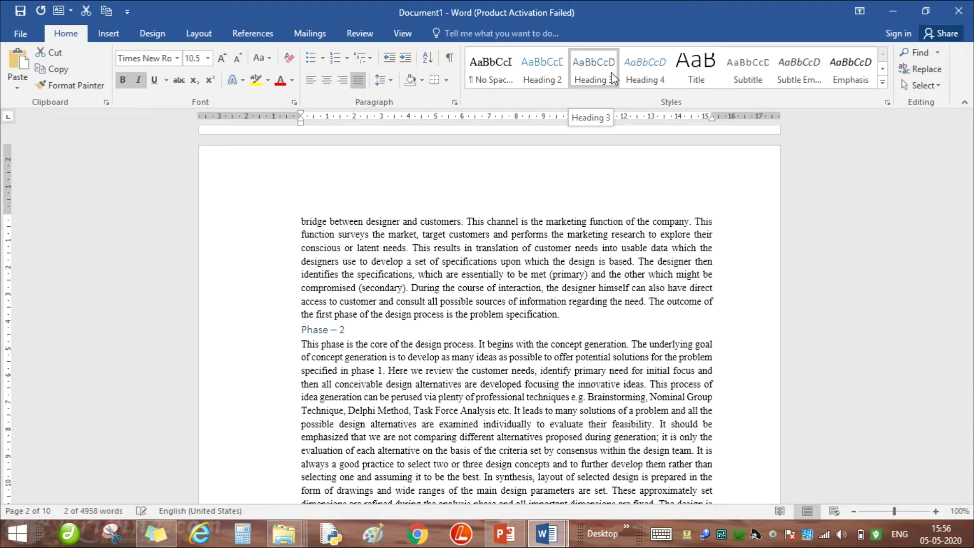
scroll(367, 325, up, 4)
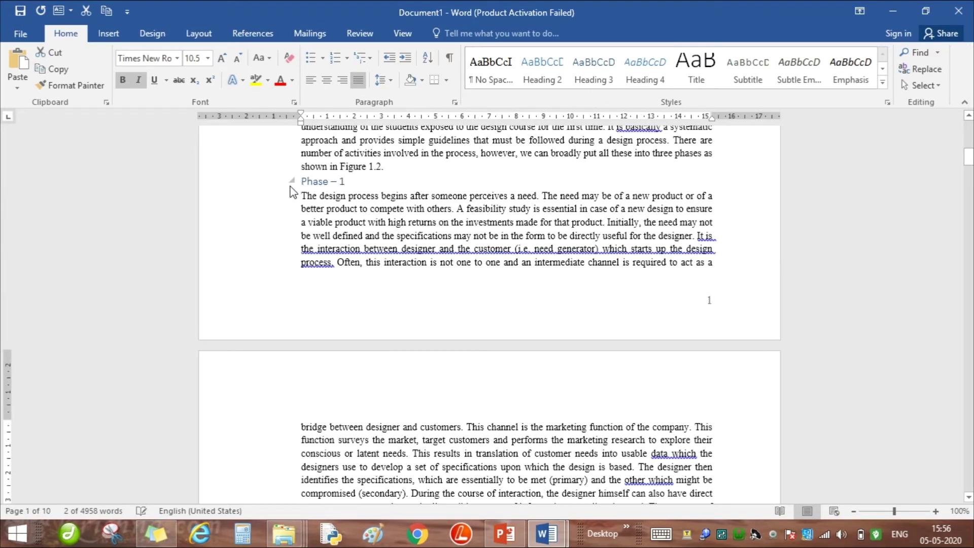
scroll(245, 394, down, 3)
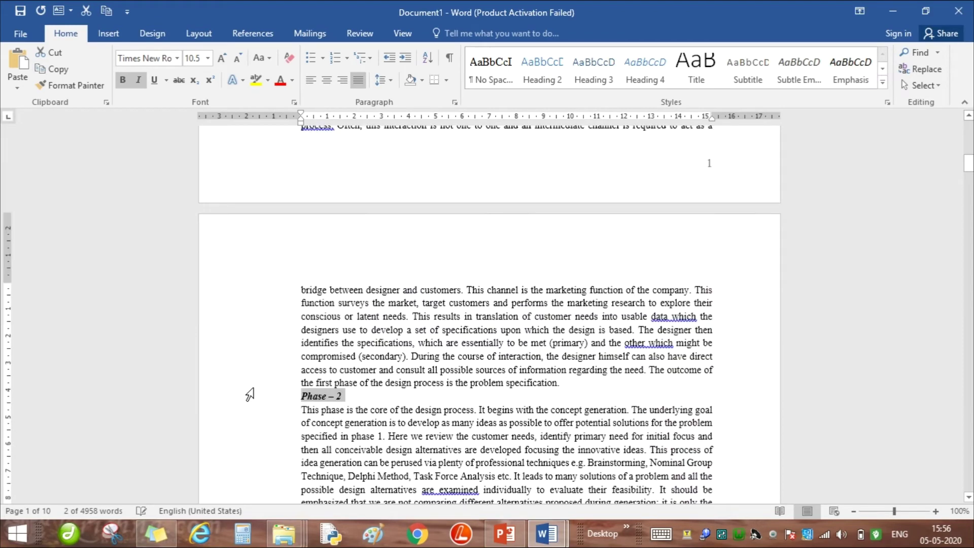
click(613, 77)
- Apply Heading 3 to the Phase – 3 subheading and Heading 2 to the MORE ABOUT DESIGN PROCESS: DESIGN AND CRIATIVITY heading
scroll(271, 262, down, 12)
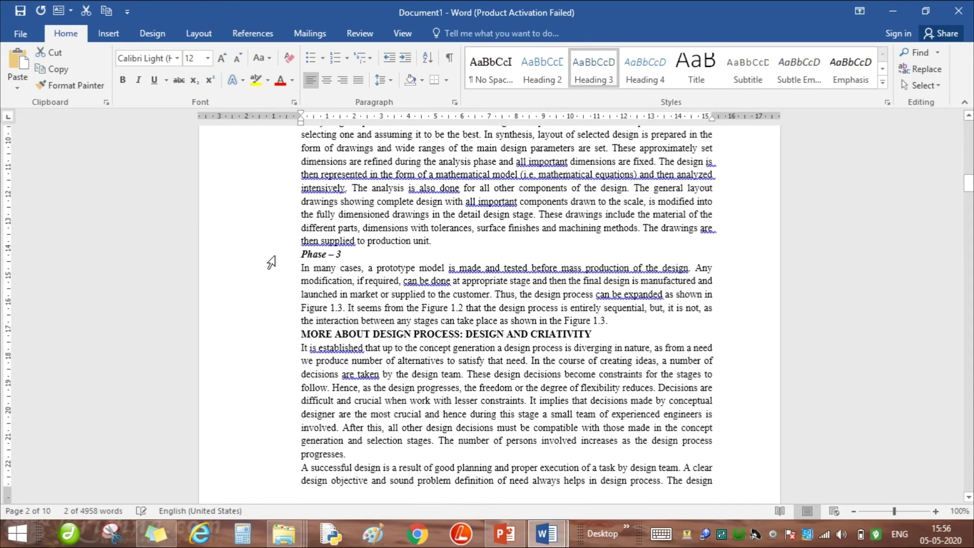
click(273, 256)
click(594, 71)
scroll(422, 260, down, 3)
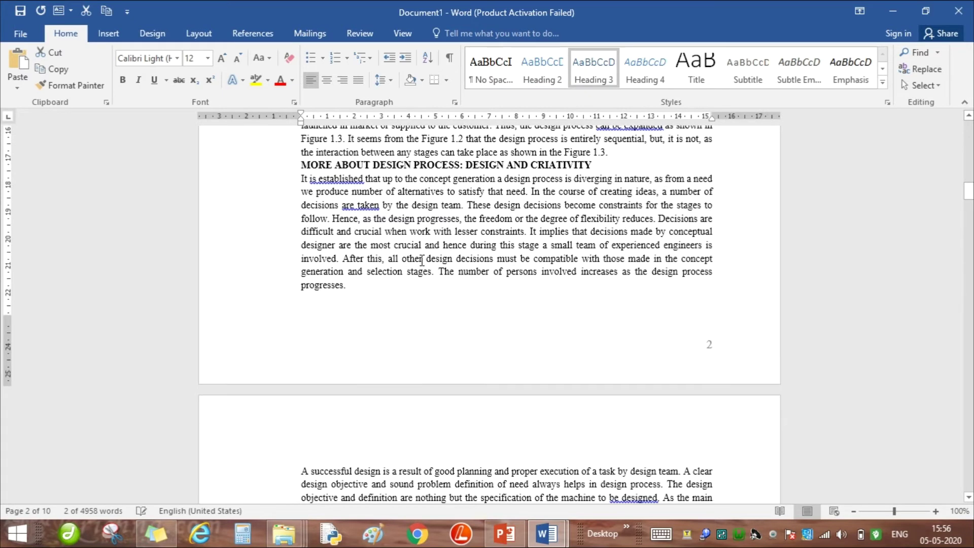
scroll(421, 261, up, 1)
click(263, 201)
click(550, 87)
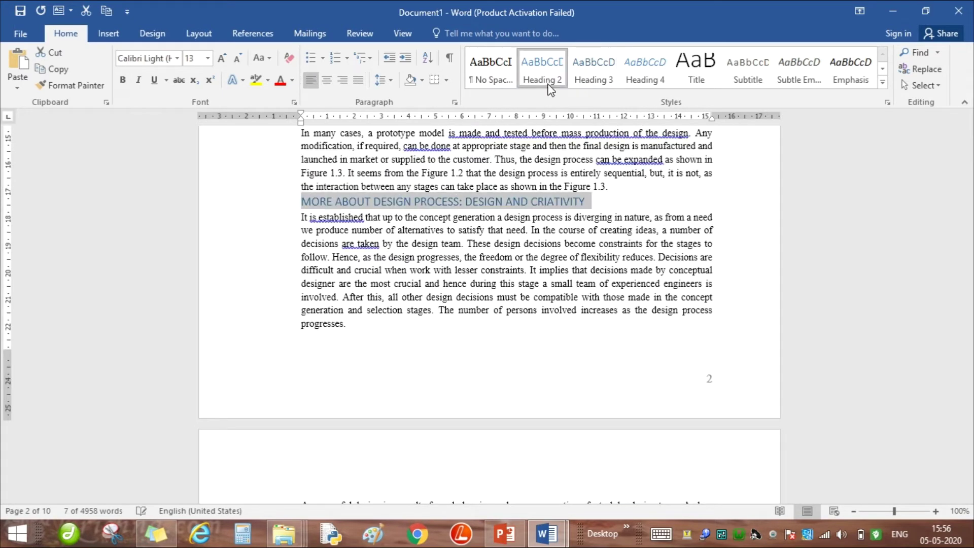
- Apply the Heading 3 style to the Computer Aided Design and Manufacturing and Design Specifications headings
scroll(421, 284, down, 4)
click(274, 408)
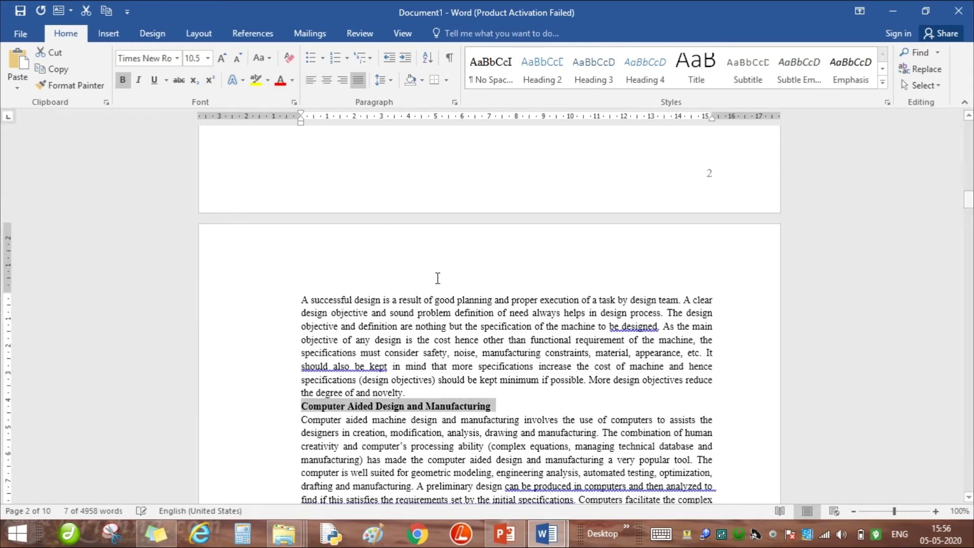
click(593, 71)
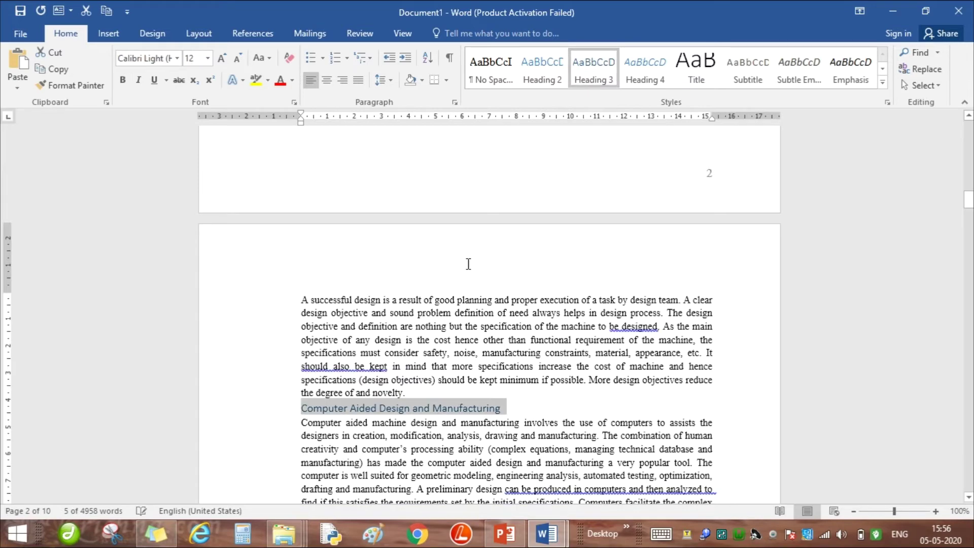
scroll(332, 344, down, 3)
click(276, 397)
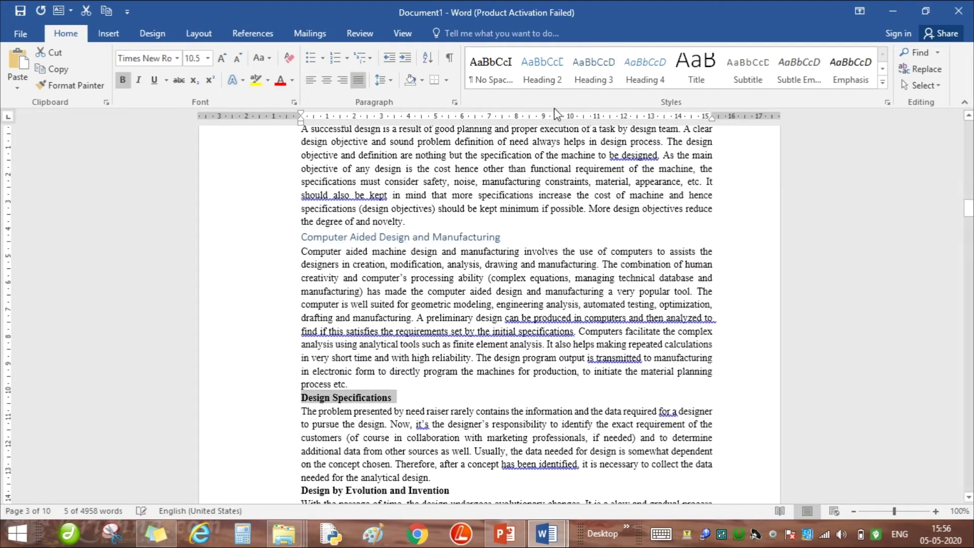
click(594, 76)
- Apply the No Spacing style to both body paragraphs under the DESIGN CYCLE heading
scroll(525, 302, up, 14)
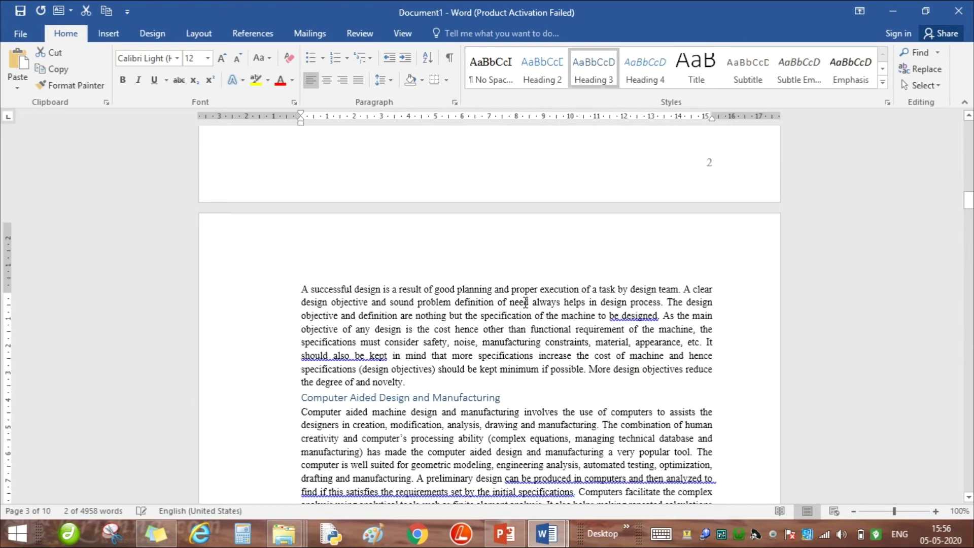
scroll(525, 307, up, 15)
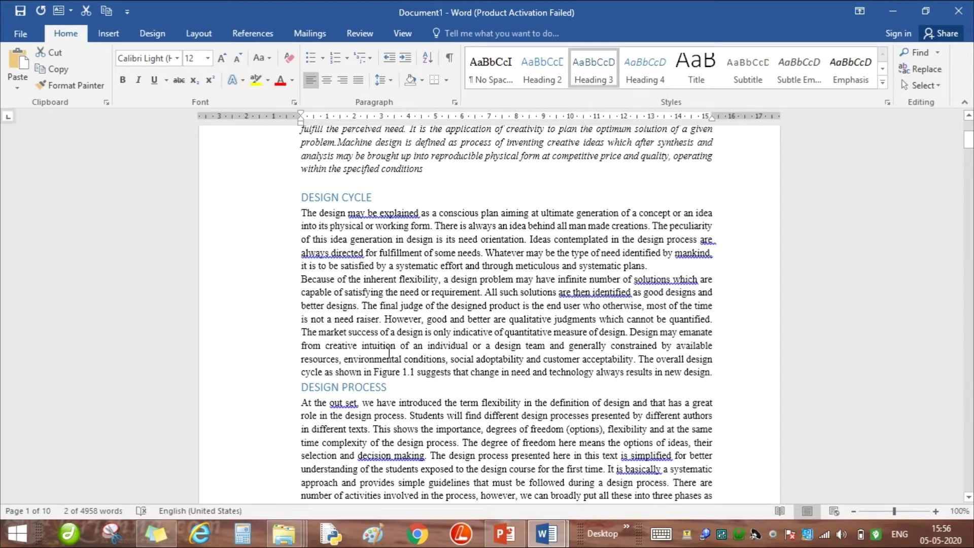
click(490, 280)
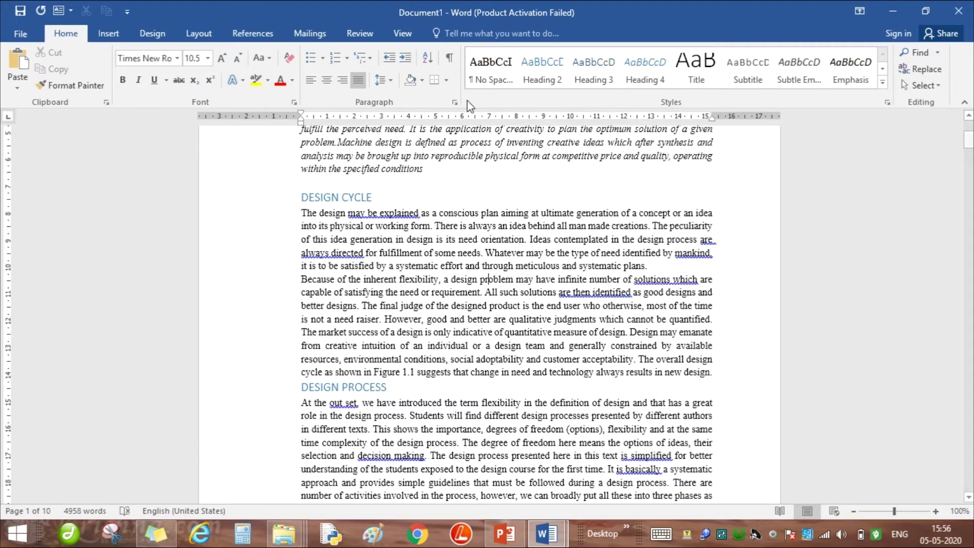
click(485, 71)
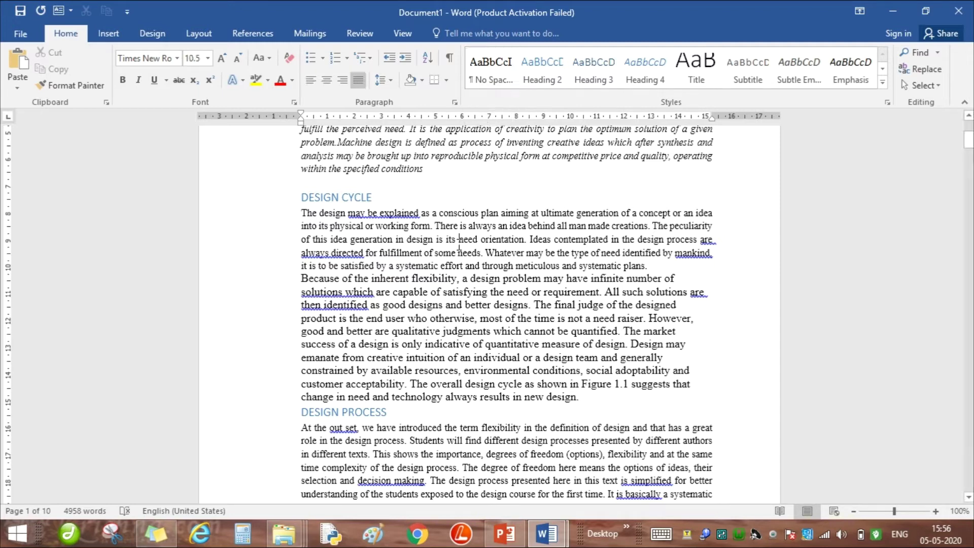
click(511, 66)
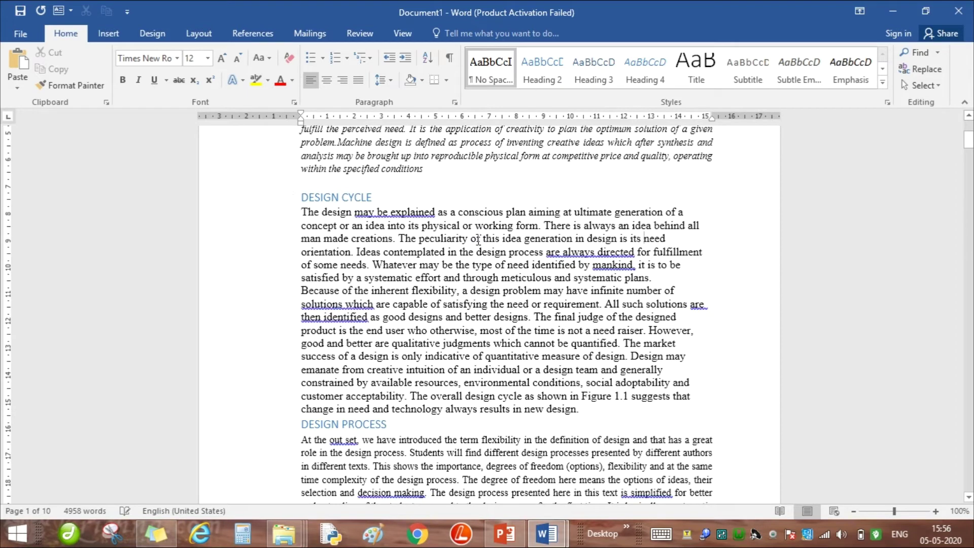
right_click(500, 75)
click(537, 103)
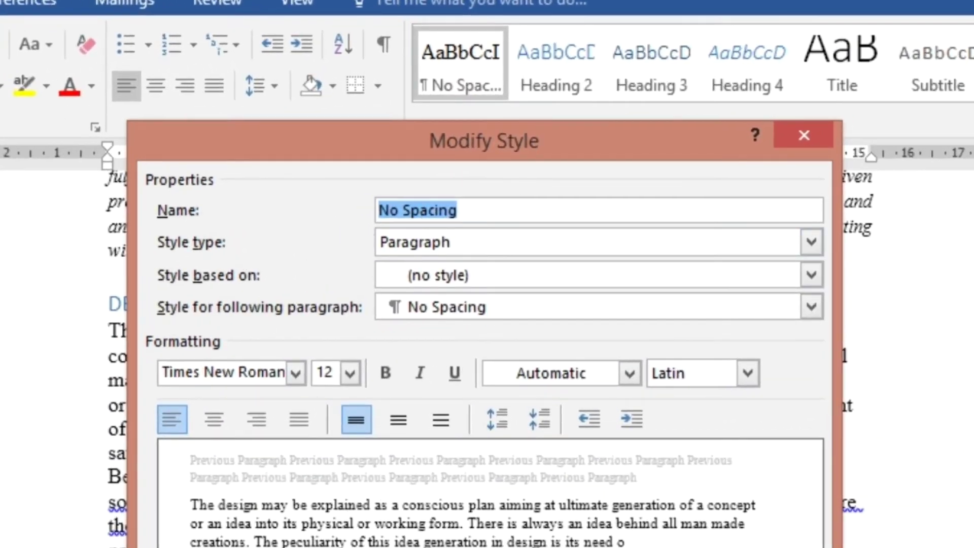
key(Escape)
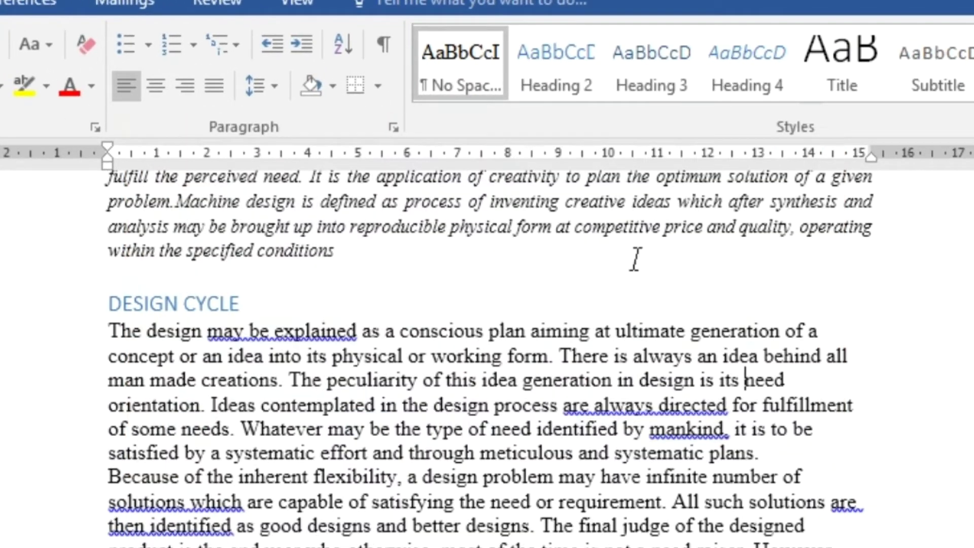
- Open the No Spacing style for modification and set its alignment to justified
right_click(482, 82)
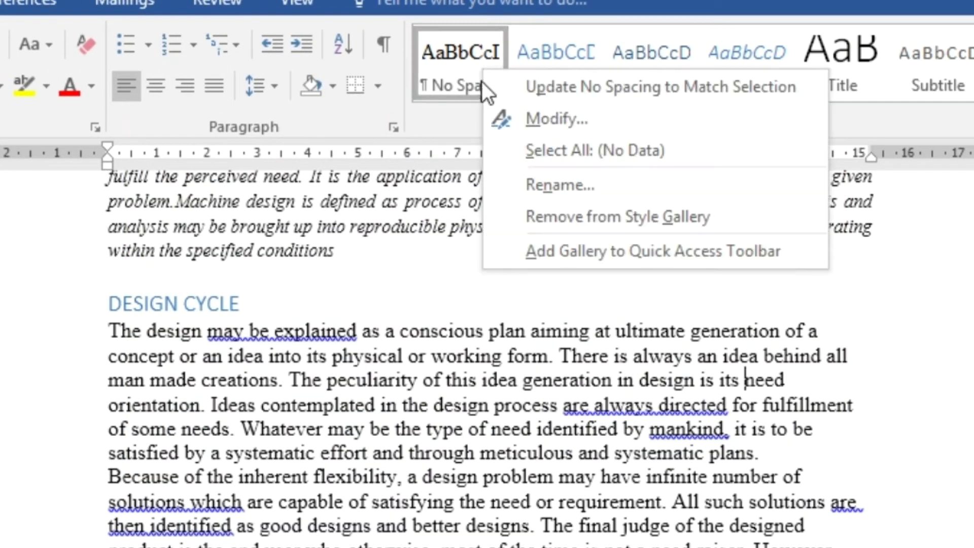
click(571, 118)
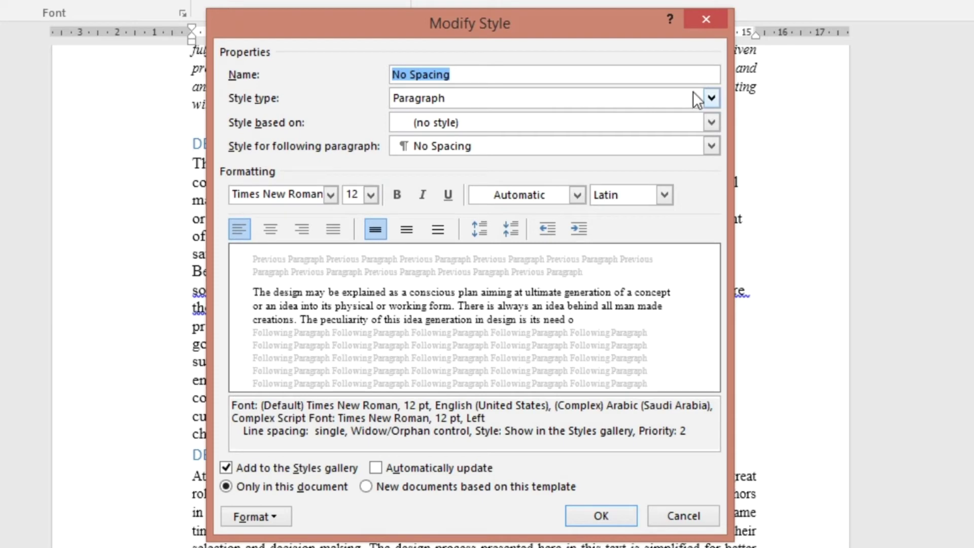
click(711, 98)
click(710, 96)
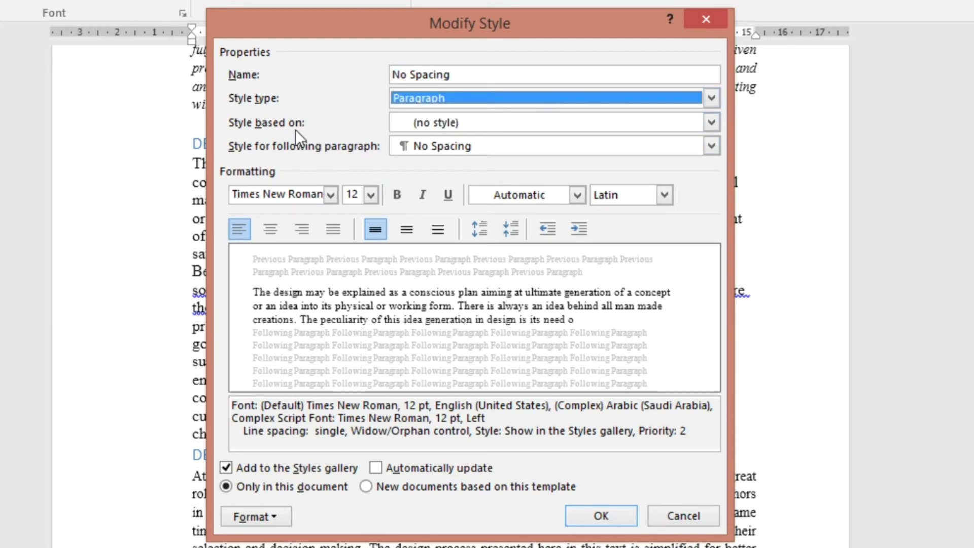
click(331, 228)
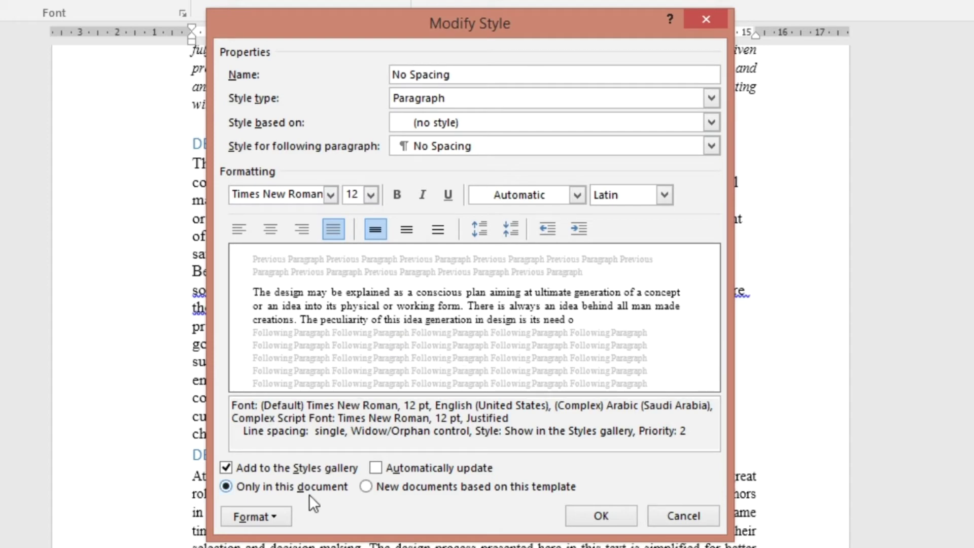
- Give the No Spacing style 6 pt spacing before and after with 1.5 line spacing, and save the style changes
click(268, 516)
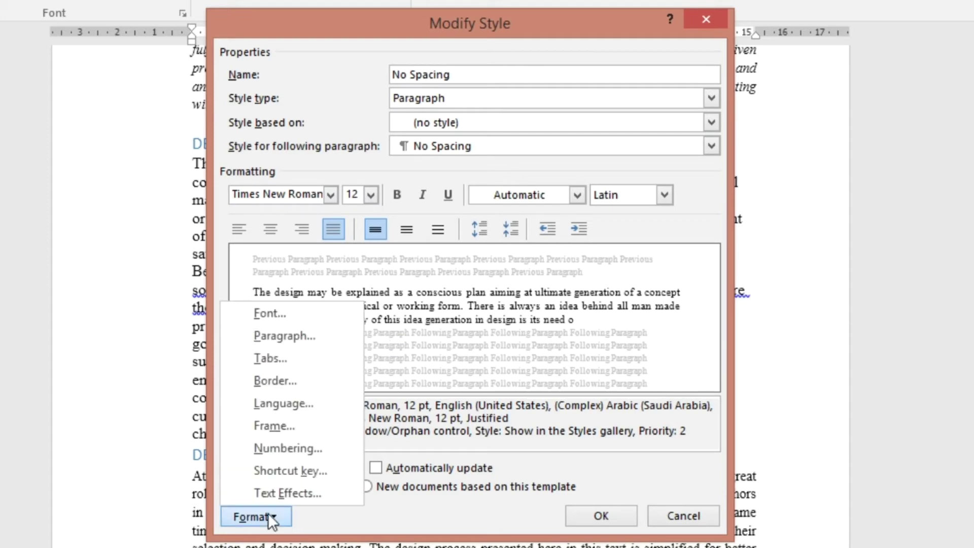
click(287, 333)
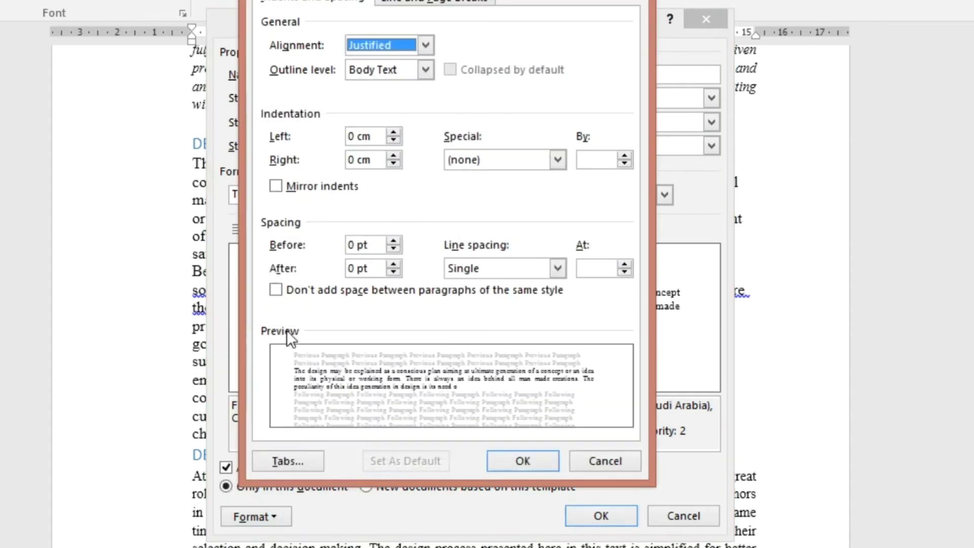
click(393, 241)
click(394, 264)
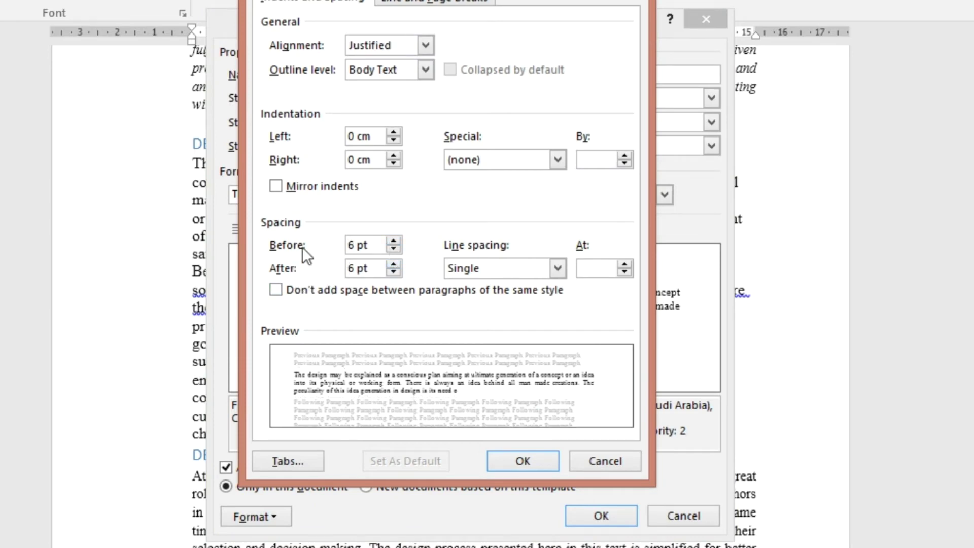
click(476, 272)
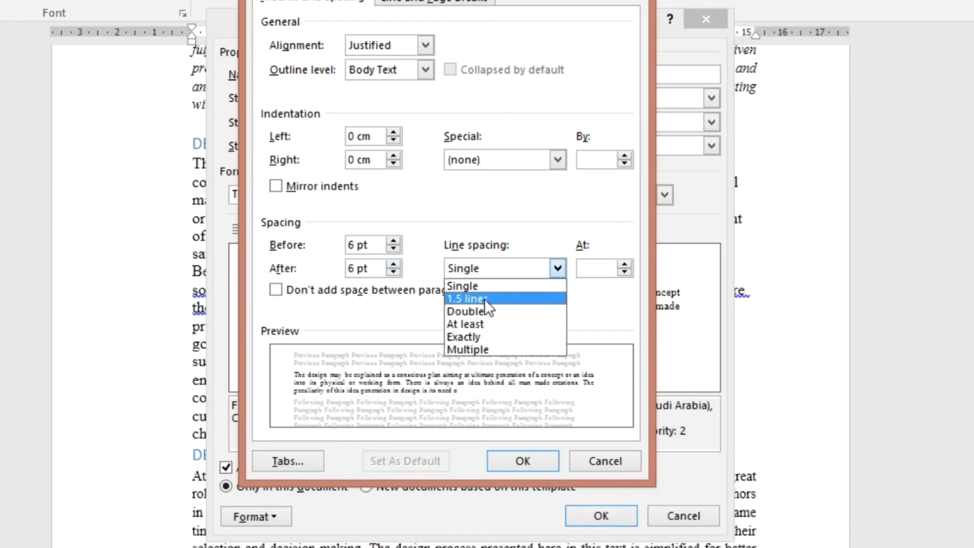
click(485, 299)
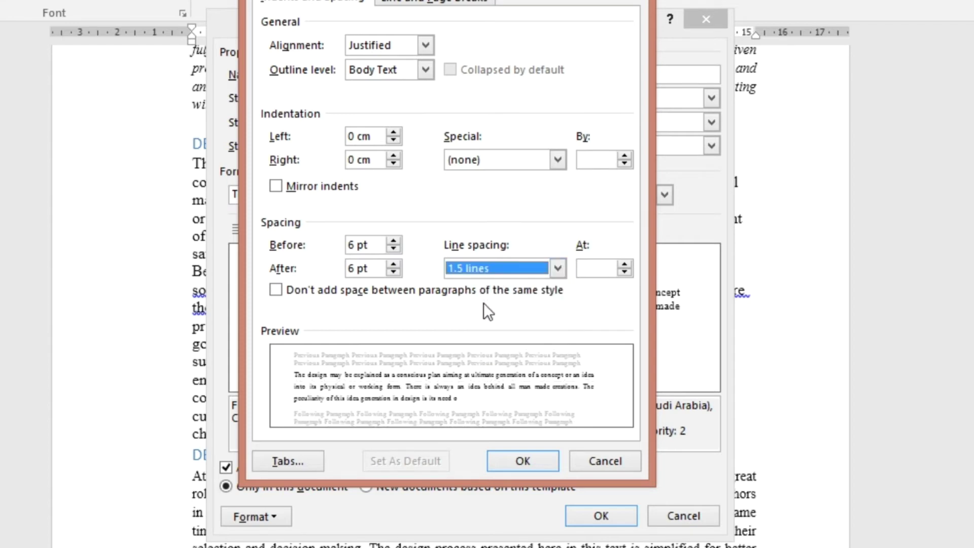
click(530, 462)
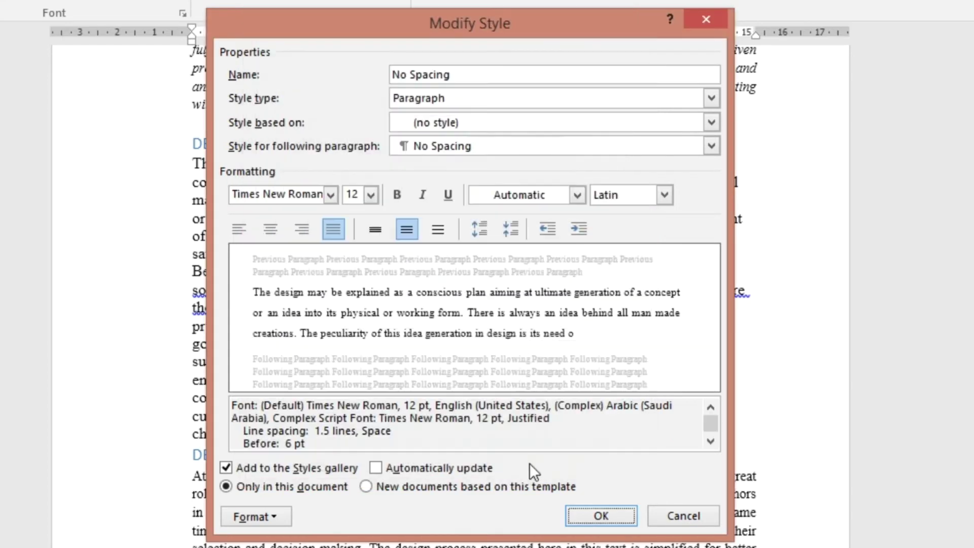
click(599, 516)
- Apply the No Spacing style to the body paragraph under the DESIGN PROCESS heading
scroll(366, 272, down, 3)
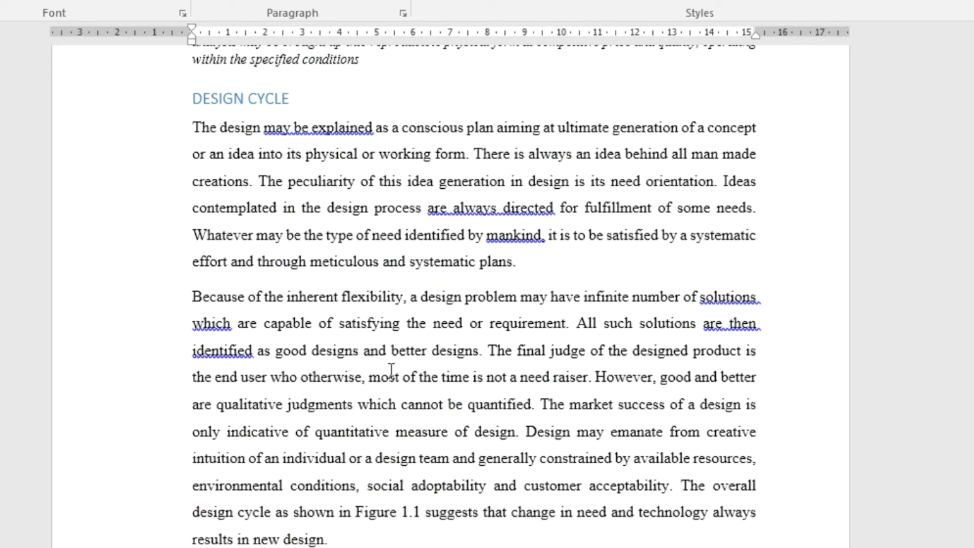
scroll(387, 290, up, 2)
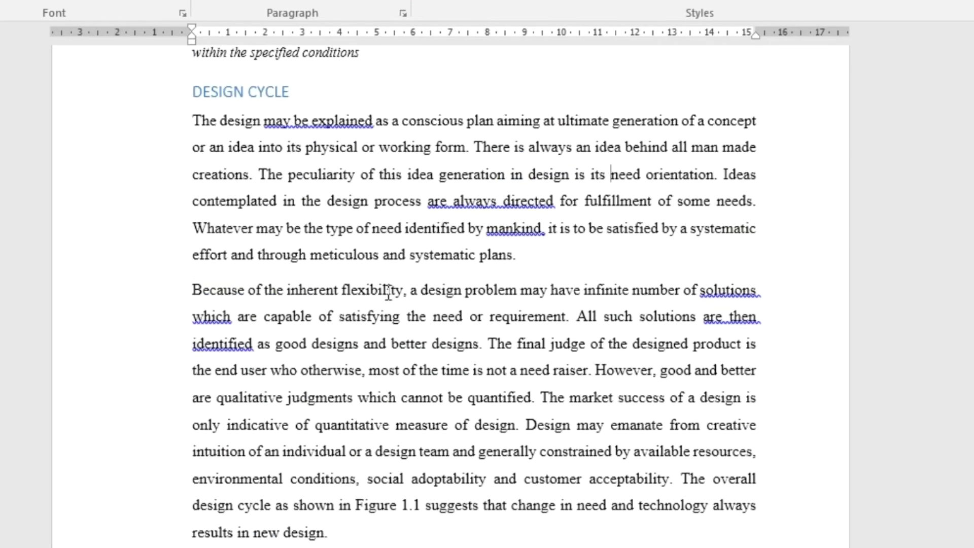
scroll(381, 292, down, 6)
click(373, 301)
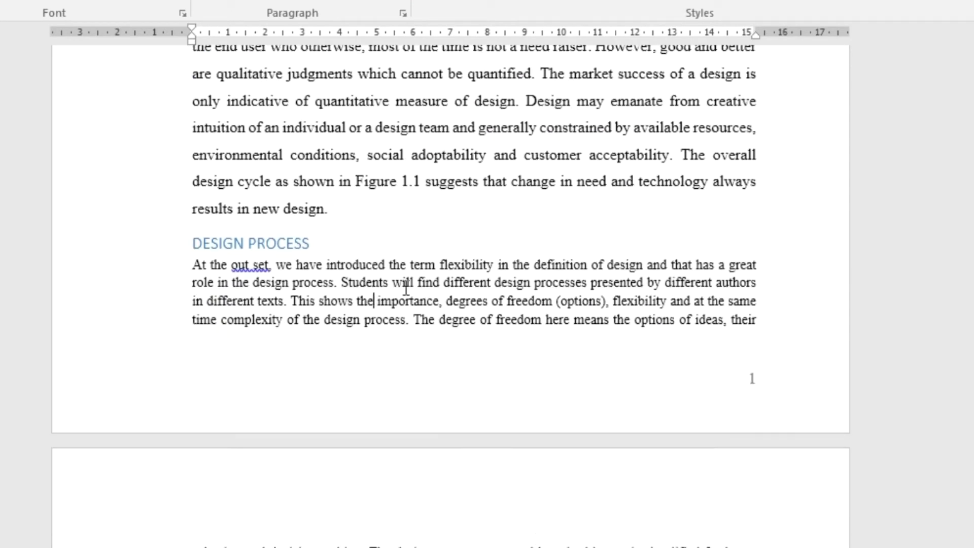
click(512, 1)
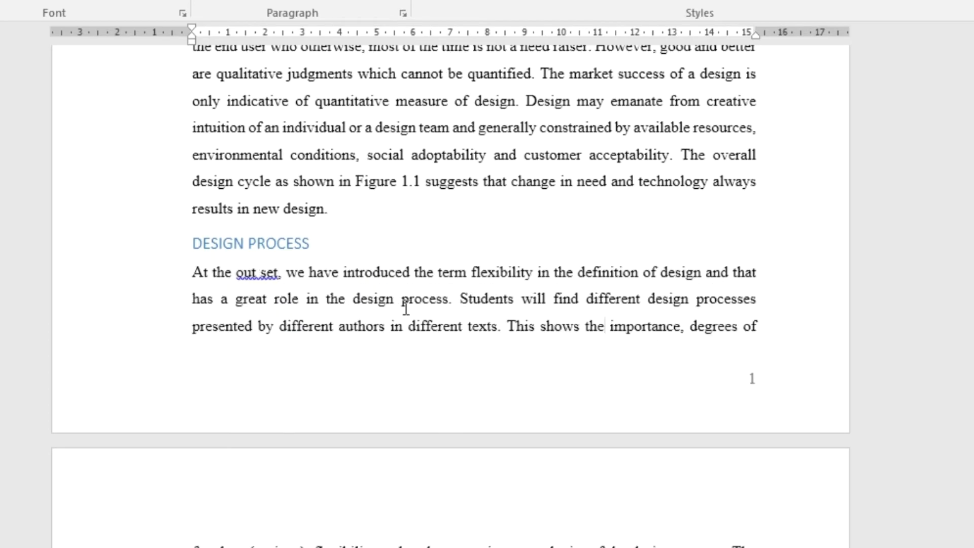
- Apply the No Spacing style to the body paragraphs under the Phase – 1, Phase – 2 and Phase – 3 subheadings
scroll(422, 155, down, 8)
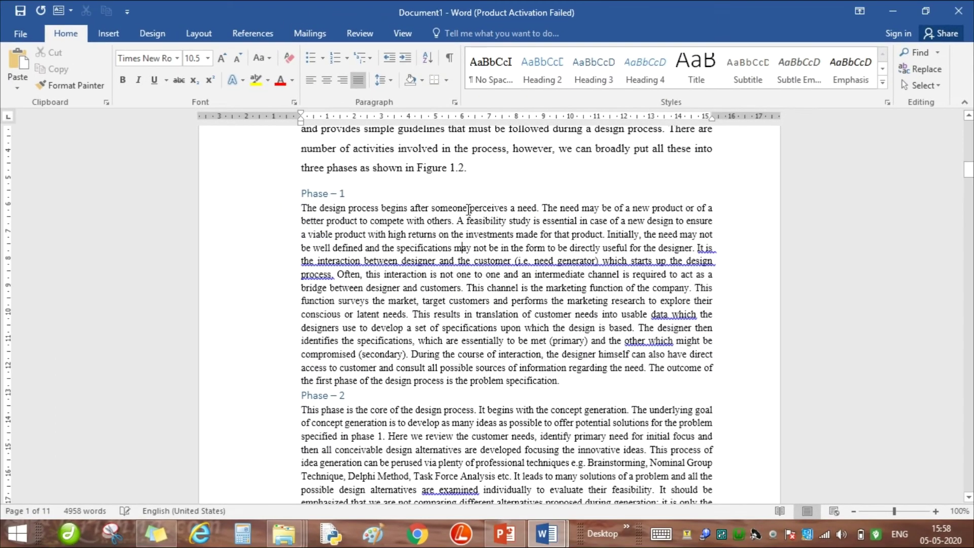
click(485, 71)
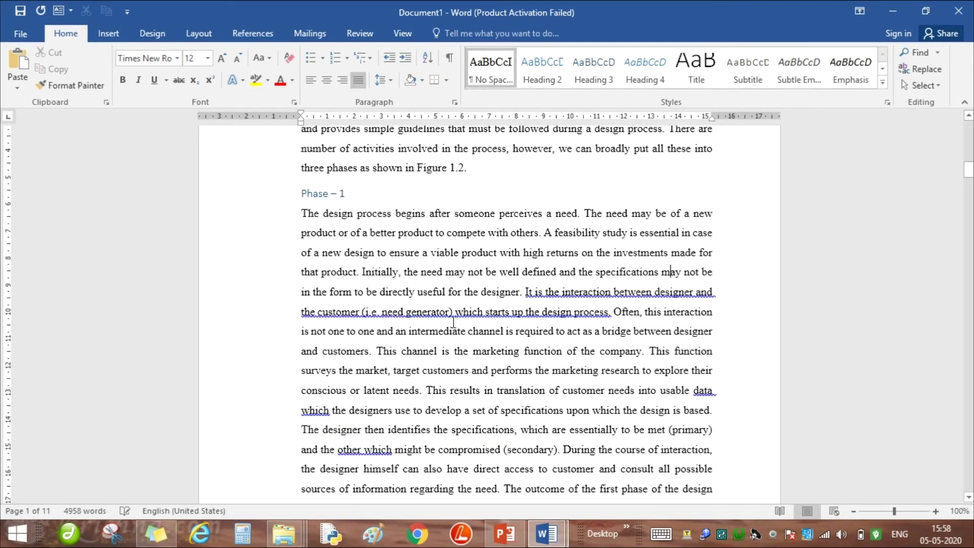
scroll(451, 233, down, 10)
click(451, 232)
click(482, 74)
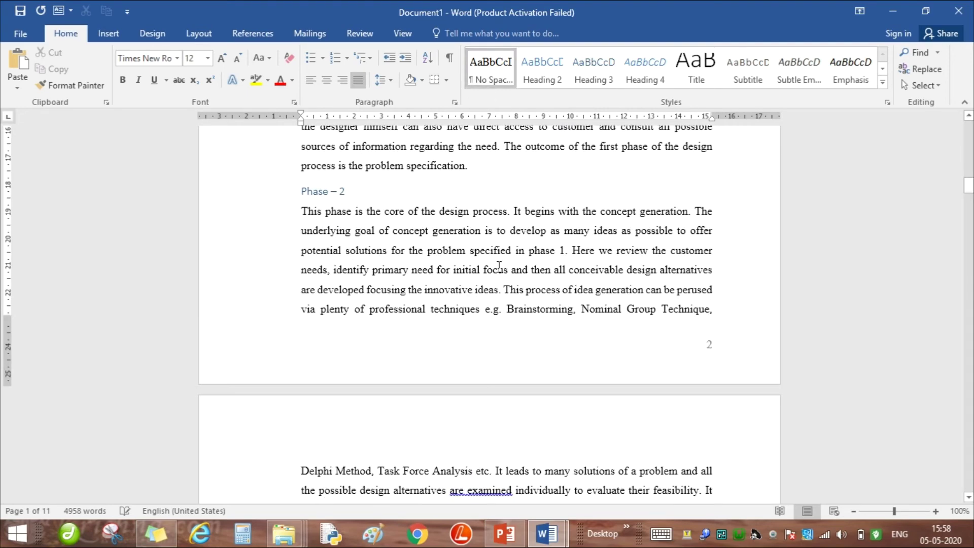
scroll(470, 350, down, 5)
scroll(467, 354, down, 6)
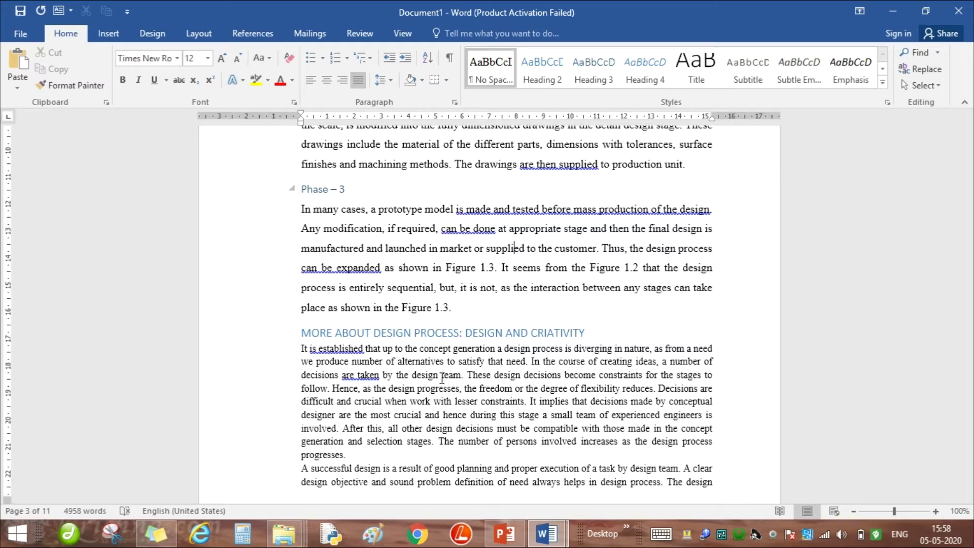
- Make the DESIGN CYCLE heading on the first page red and bold
scroll(442, 378, up, 20)
scroll(432, 416, up, 20)
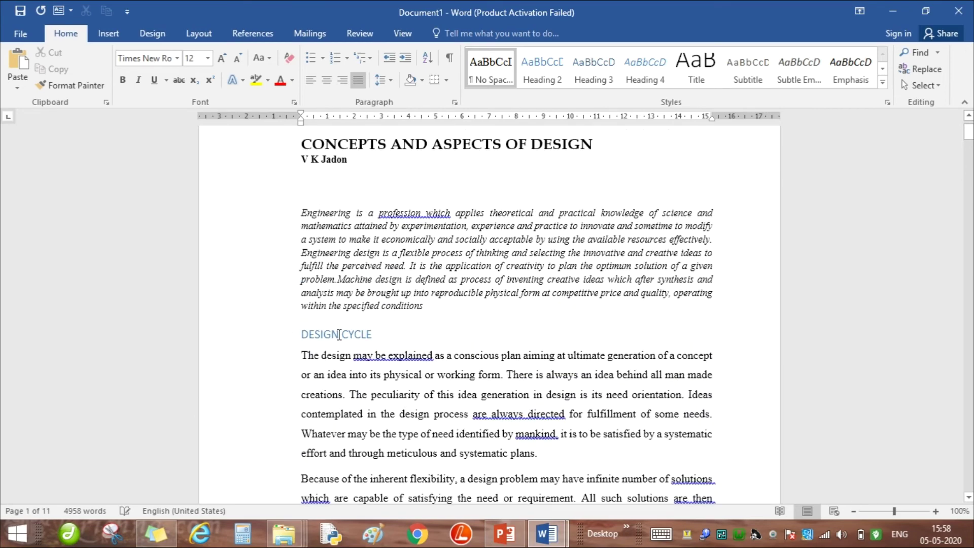
click(322, 338)
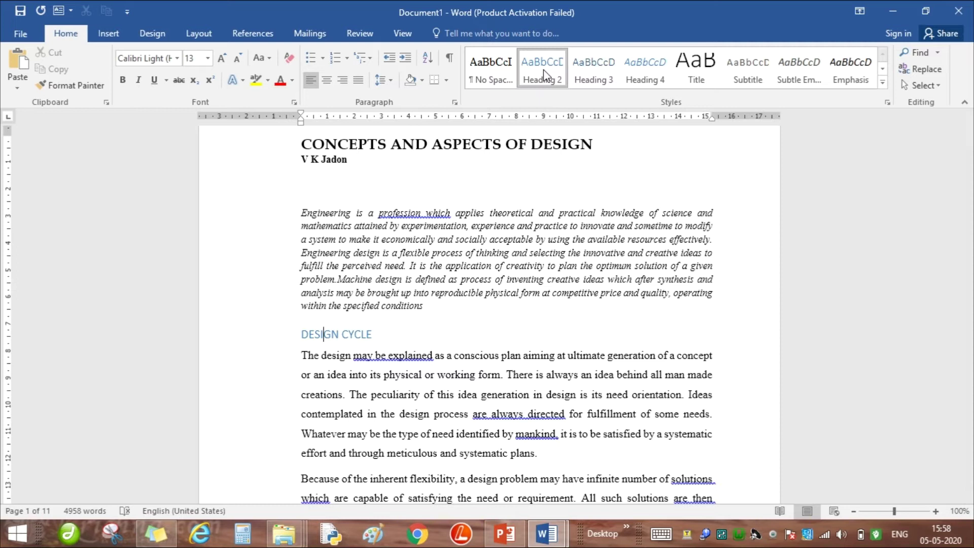
click(259, 337)
click(349, 316)
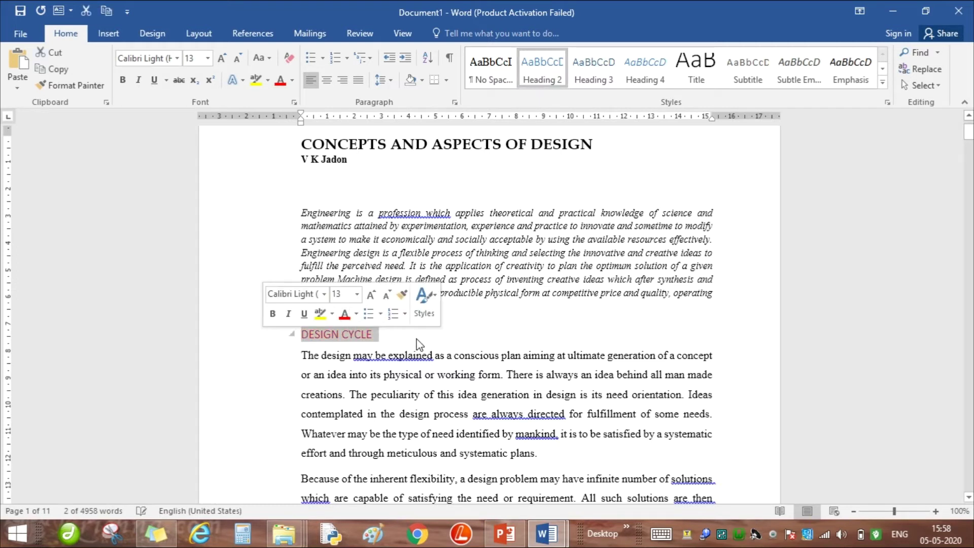
click(273, 316)
click(479, 335)
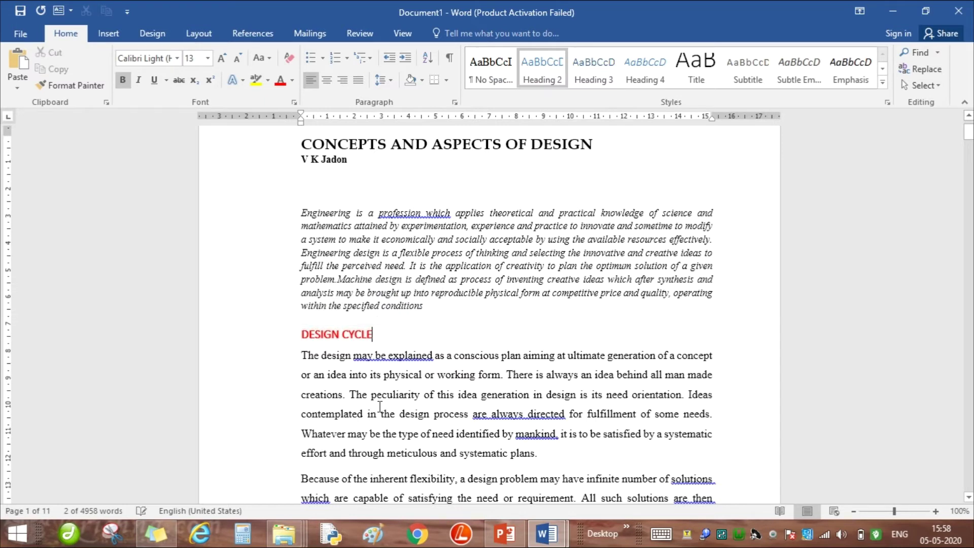
- Update the Heading 2 style to match the formatting of the DESIGN CYCLE heading
scroll(373, 378, down, 2)
scroll(373, 378, down, 2)
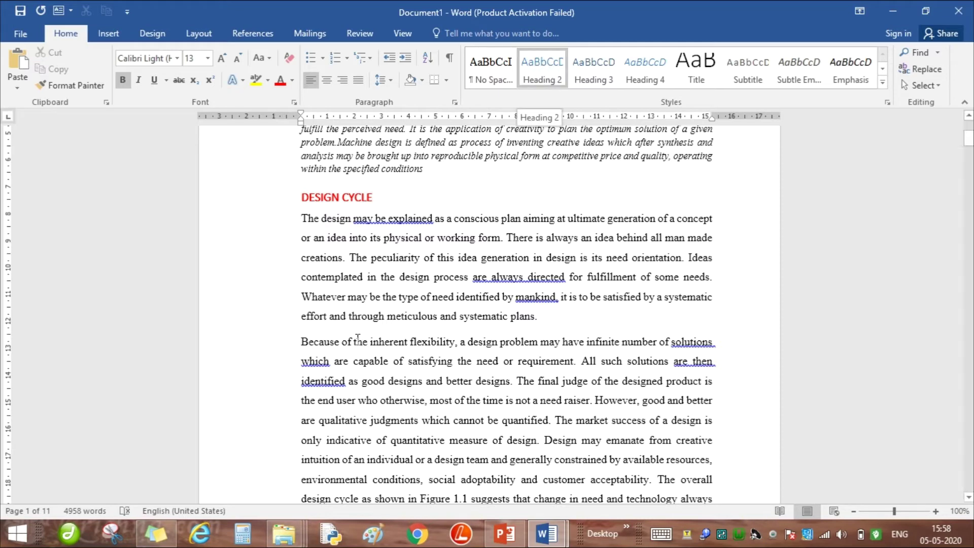
scroll(350, 356, down, 4)
scroll(350, 357, down, 2)
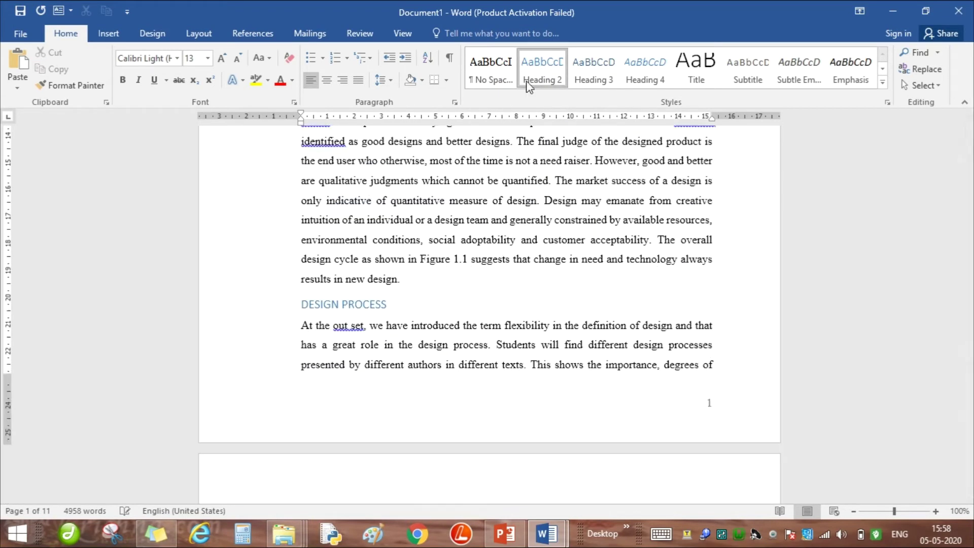
scroll(394, 334, up, 8)
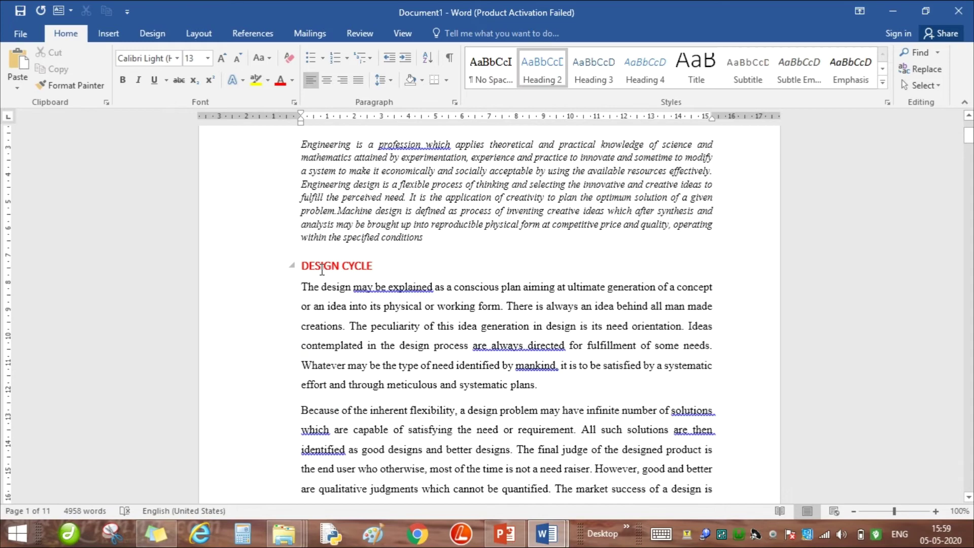
click(270, 266)
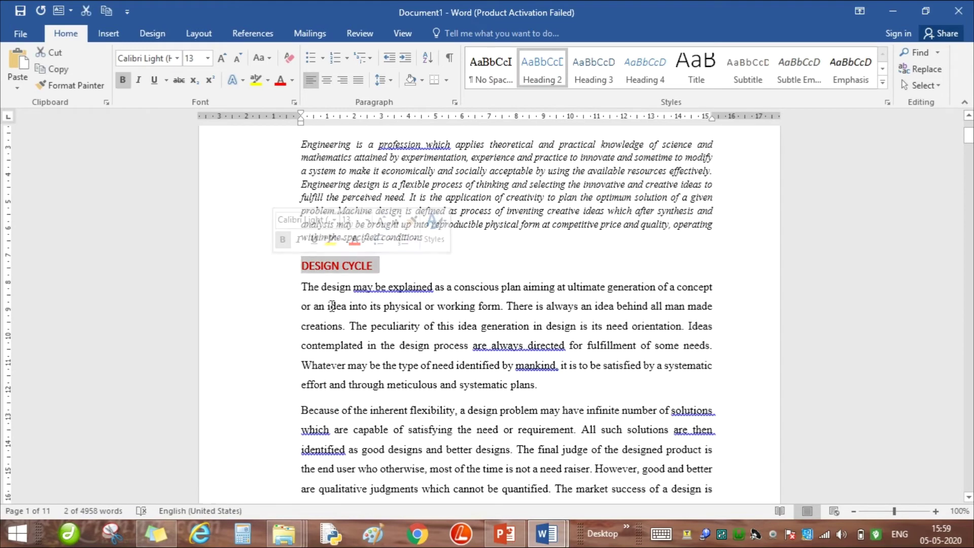
right_click(558, 72)
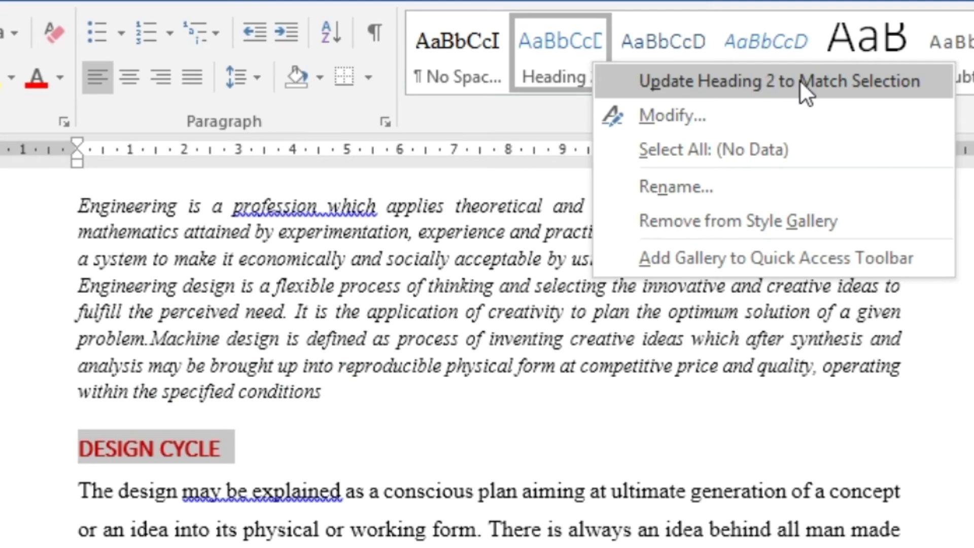
click(830, 78)
- Review the Heading 2 and Heading 3 headings from DESIGN PROCESS through Design Specifications after the style update
scroll(487, 355, down, 5)
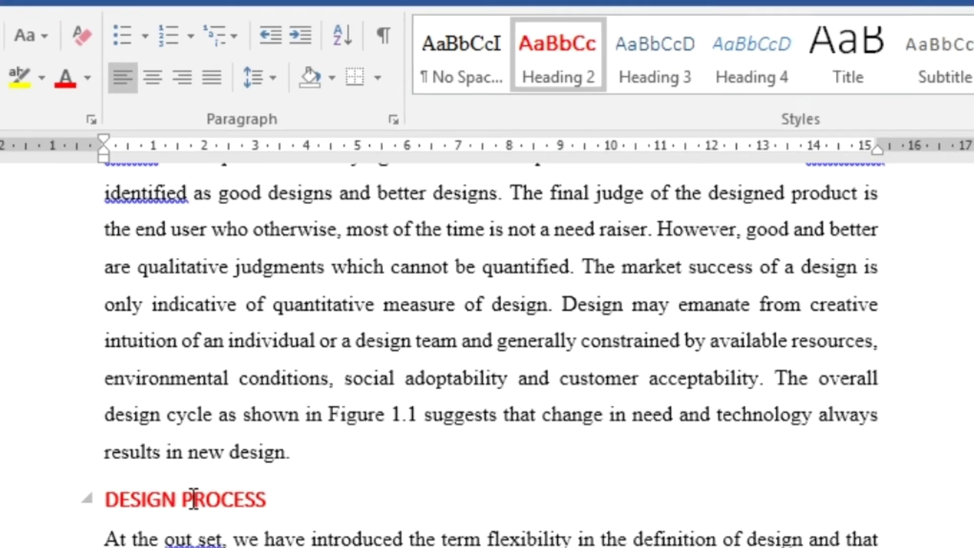
scroll(175, 525, down, 5)
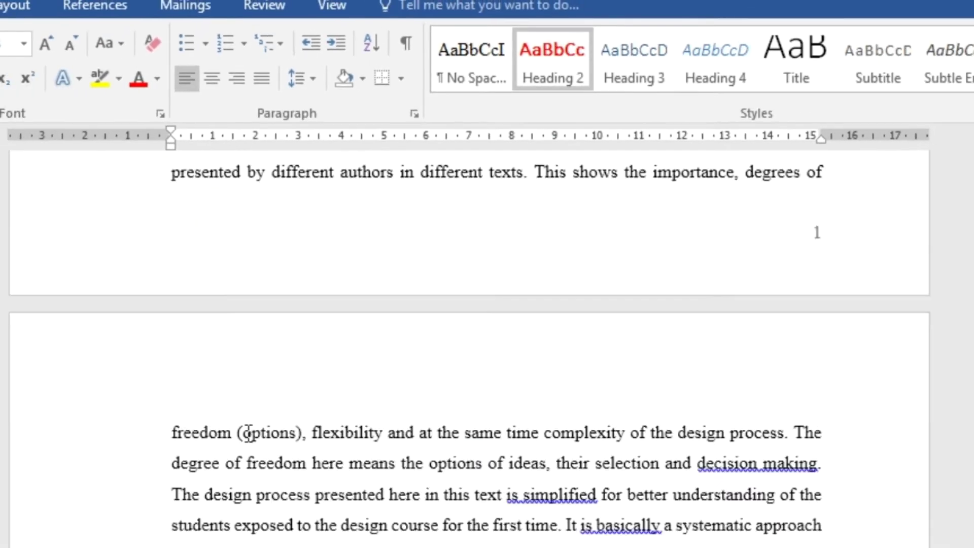
scroll(248, 434, down, 4)
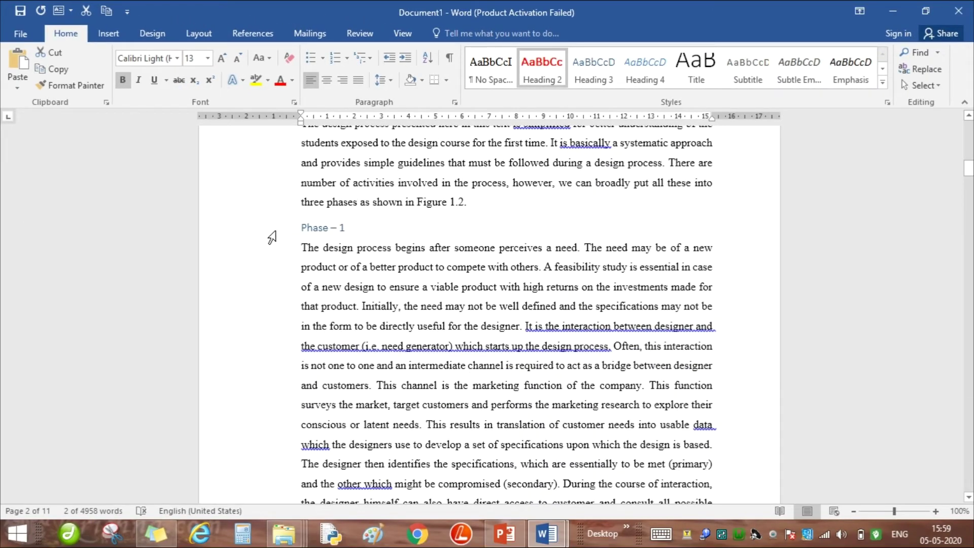
scroll(267, 299, down, 2)
scroll(266, 291, up, 2)
scroll(279, 244, down, 1)
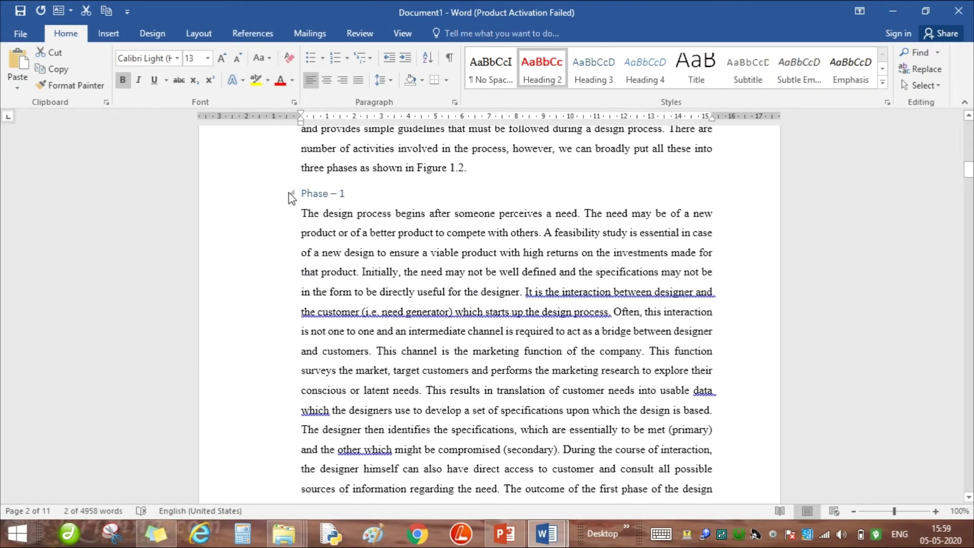
scroll(258, 294, down, 3)
scroll(258, 294, down, 14)
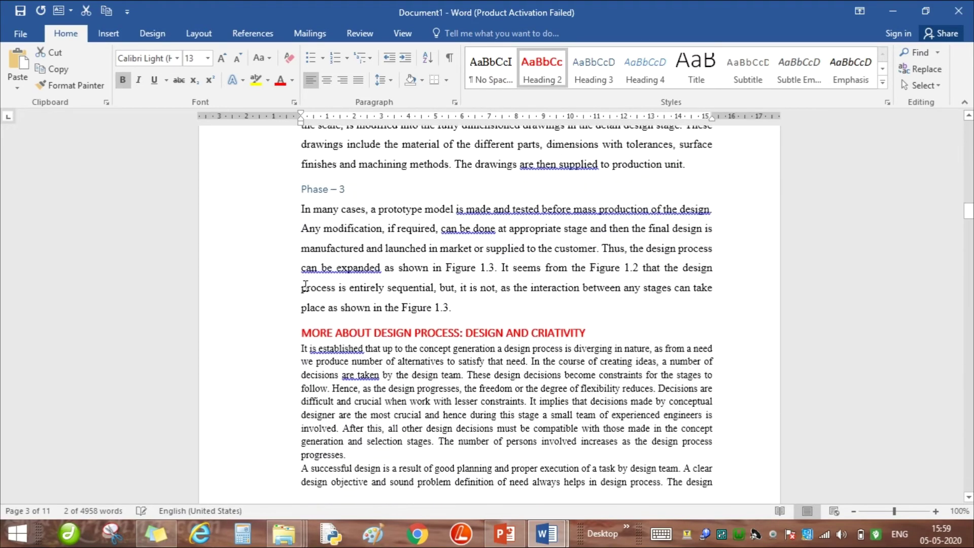
scroll(306, 285, down, 1)
scroll(305, 287, down, 9)
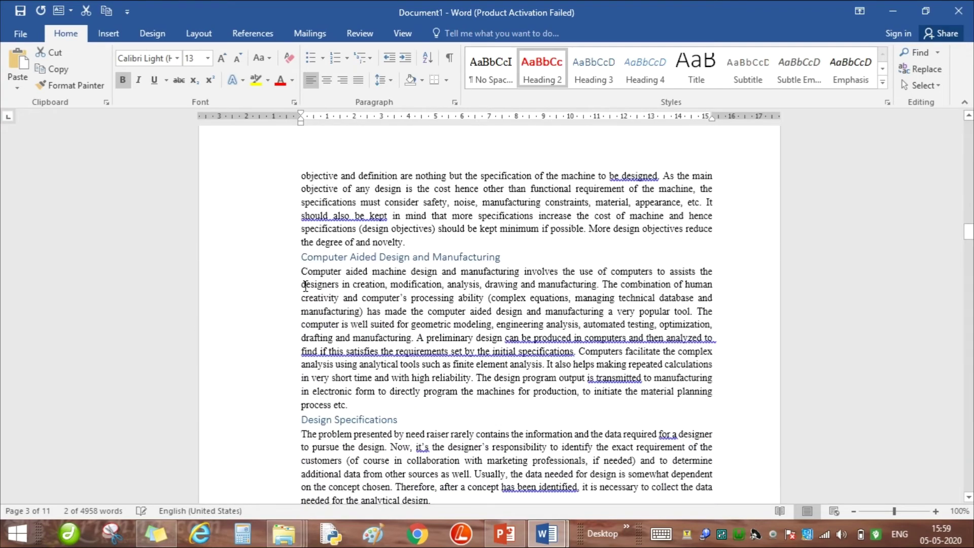
- Format the Computer Aided Design and Manufacturing heading as bold italic with the font colour Green, Accent 6, Darker 50%
scroll(341, 390, up, 3)
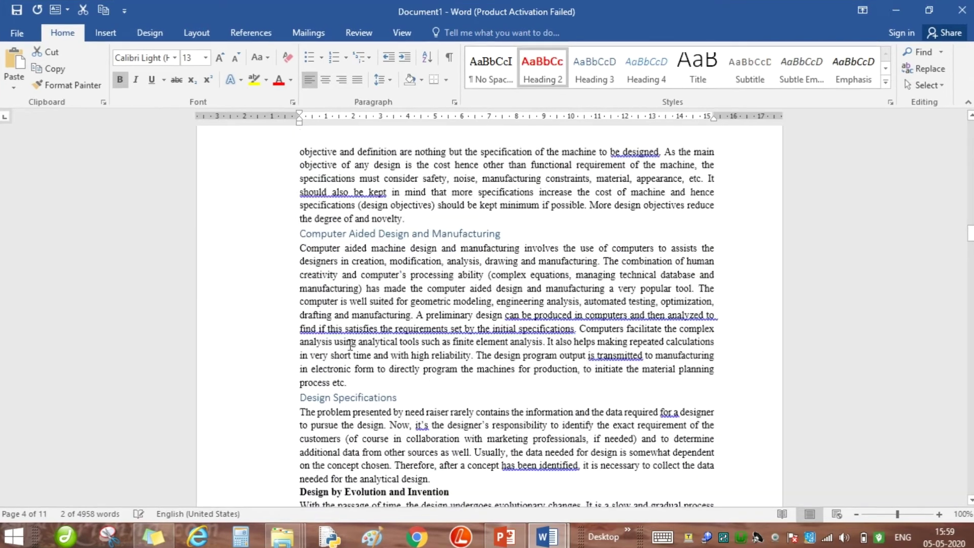
click(264, 151)
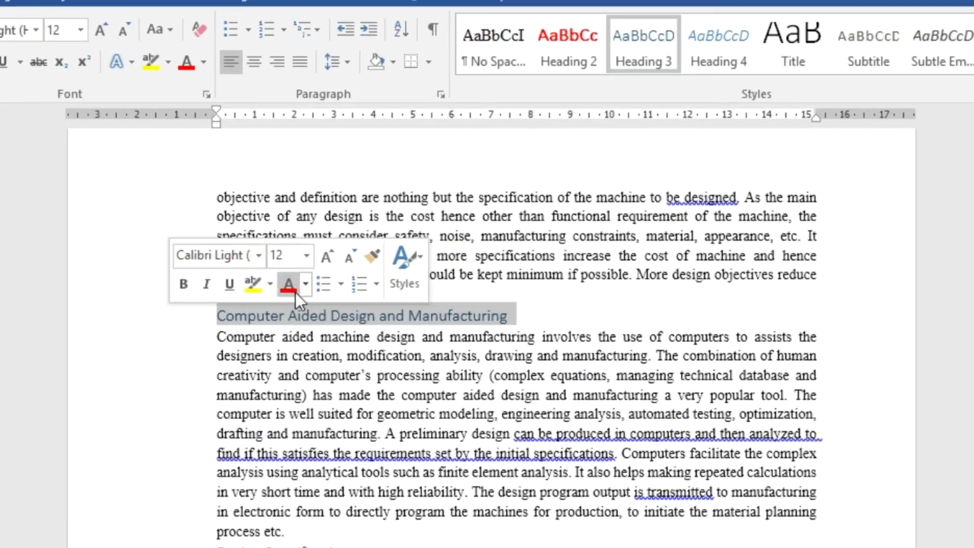
click(305, 283)
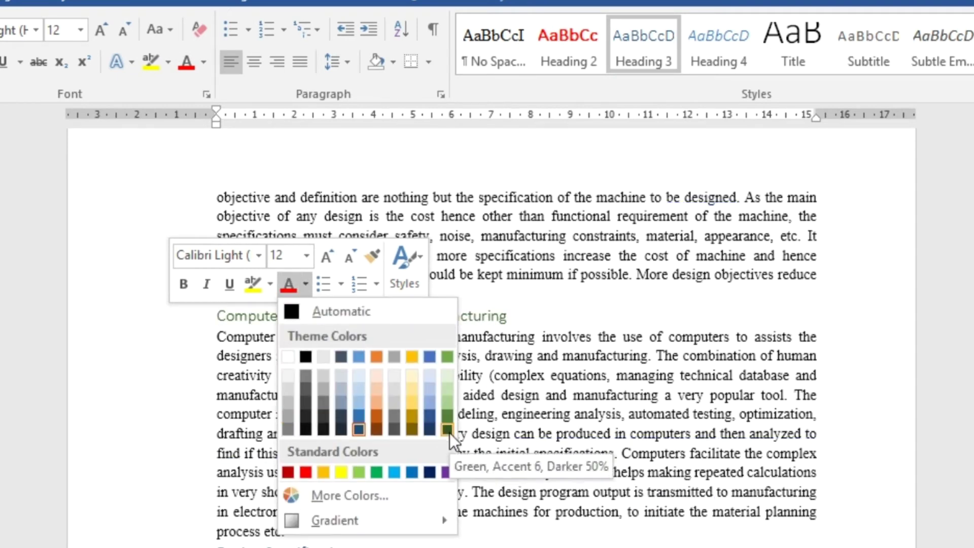
click(412, 473)
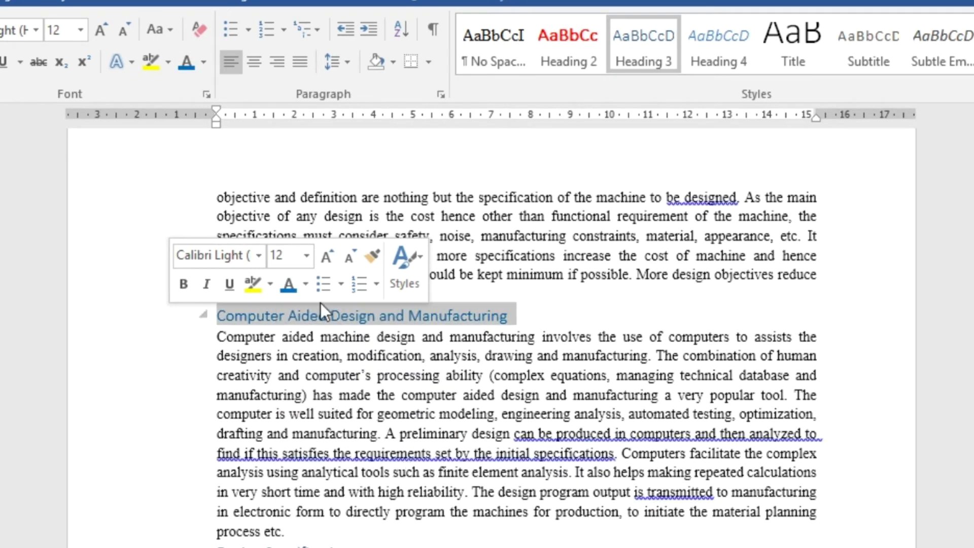
click(306, 284)
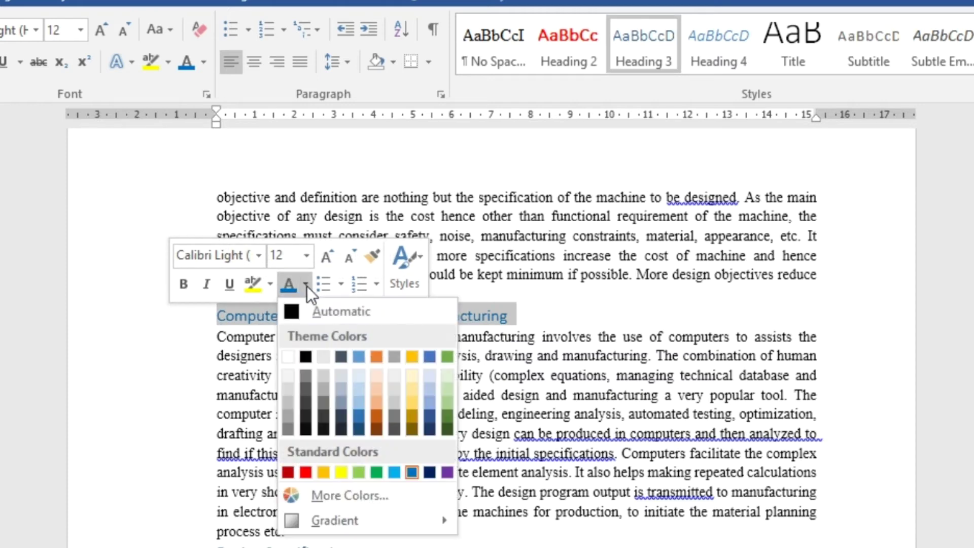
click(447, 428)
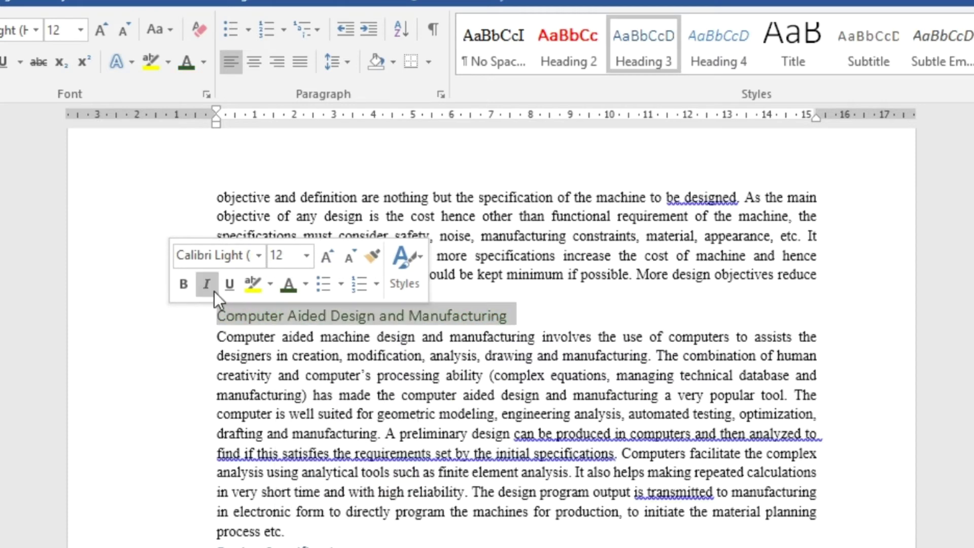
click(184, 288)
click(201, 283)
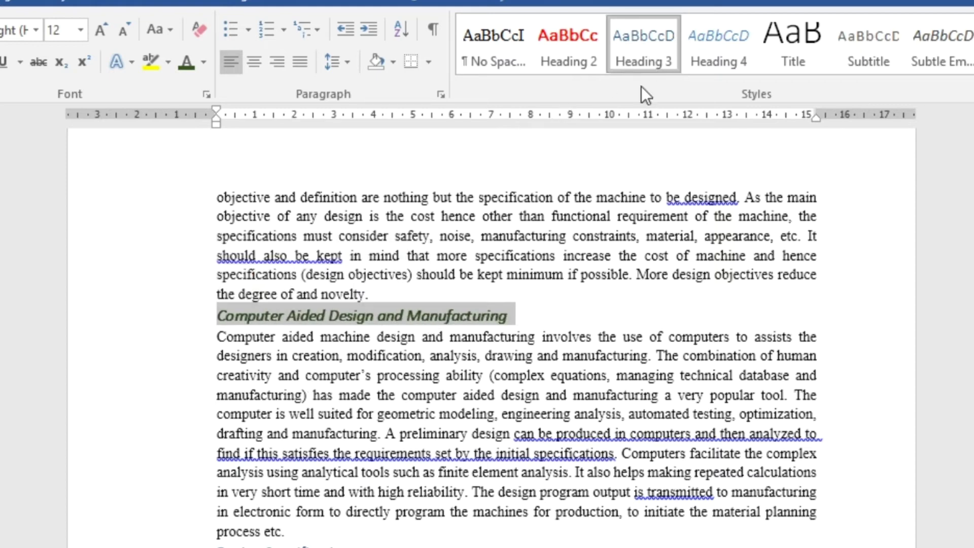
- Try to update the Heading 3 style to match the Computer Aided Design and Manufacturing heading
scroll(402, 429, up, 6)
scroll(400, 430, up, 15)
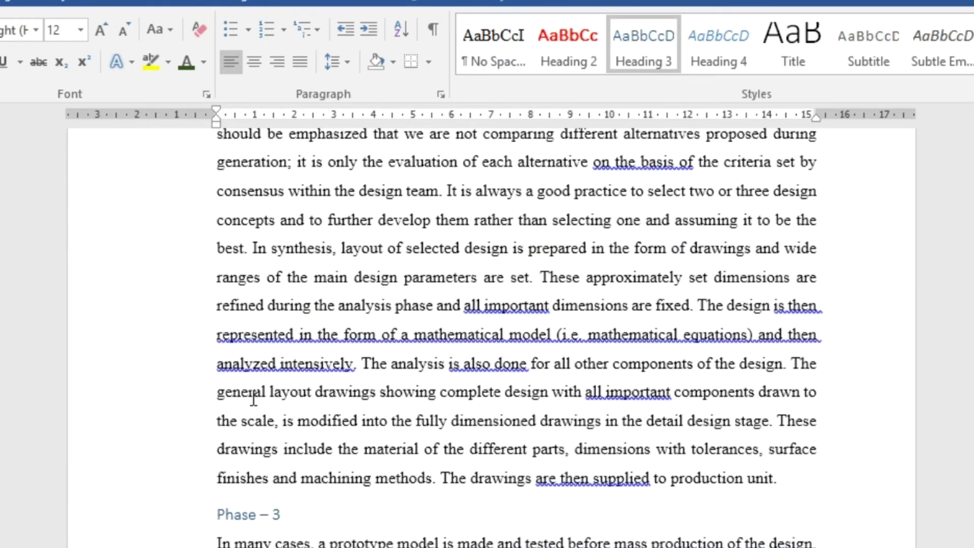
scroll(234, 434, up, 3)
scroll(235, 434, down, 20)
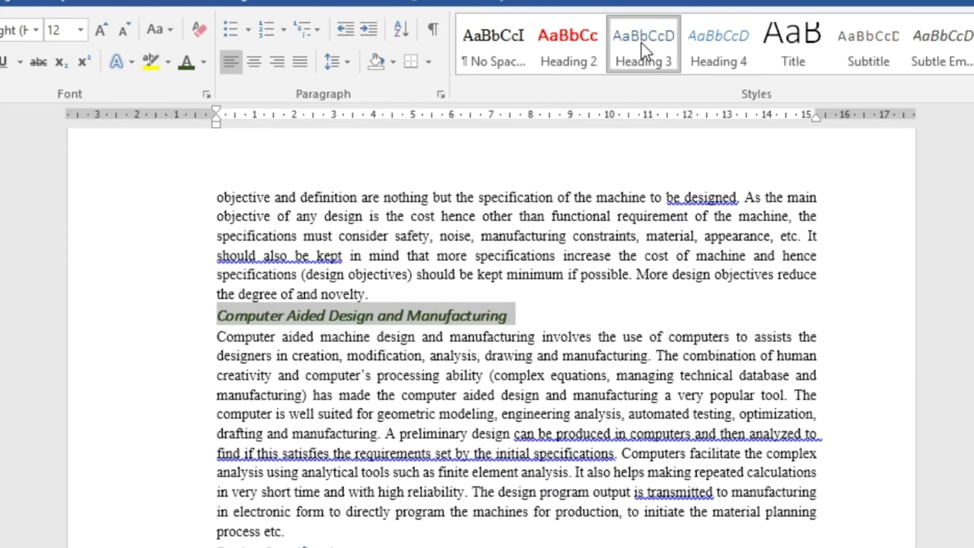
right_click(640, 43)
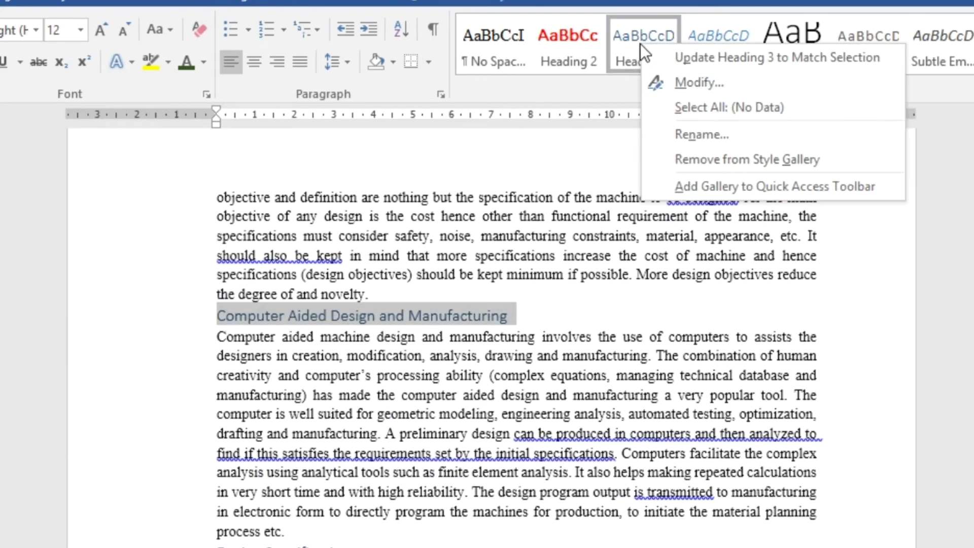
click(708, 57)
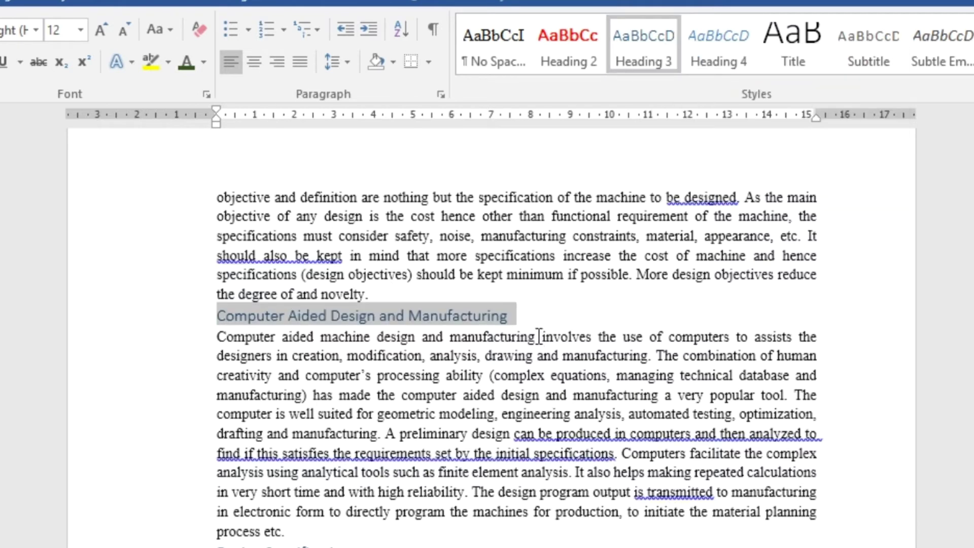
- Restore the green bold italic formatting of the Computer Aided Design and Manufacturing heading and update the Heading 3 style to match it
click(547, 318)
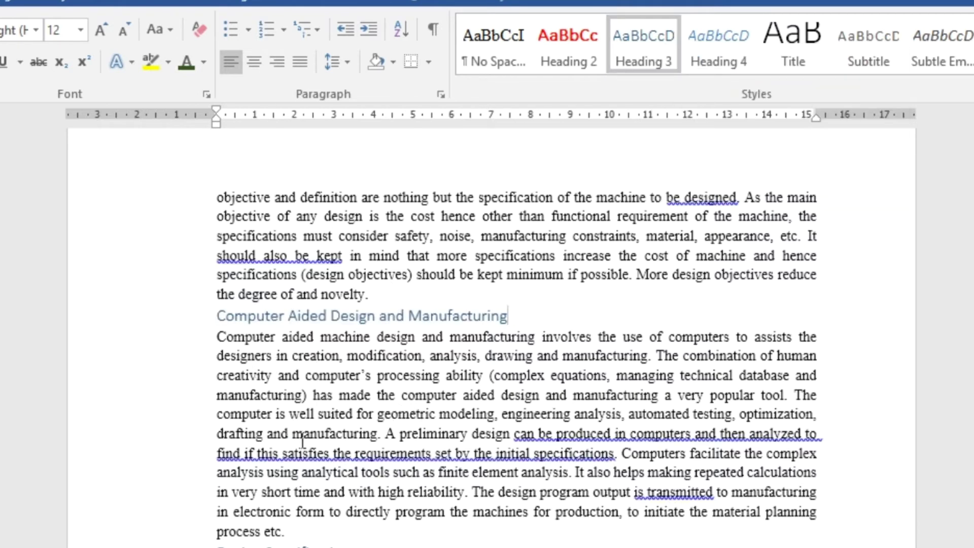
key(shift+Home)
key(ctrl+shift+v)
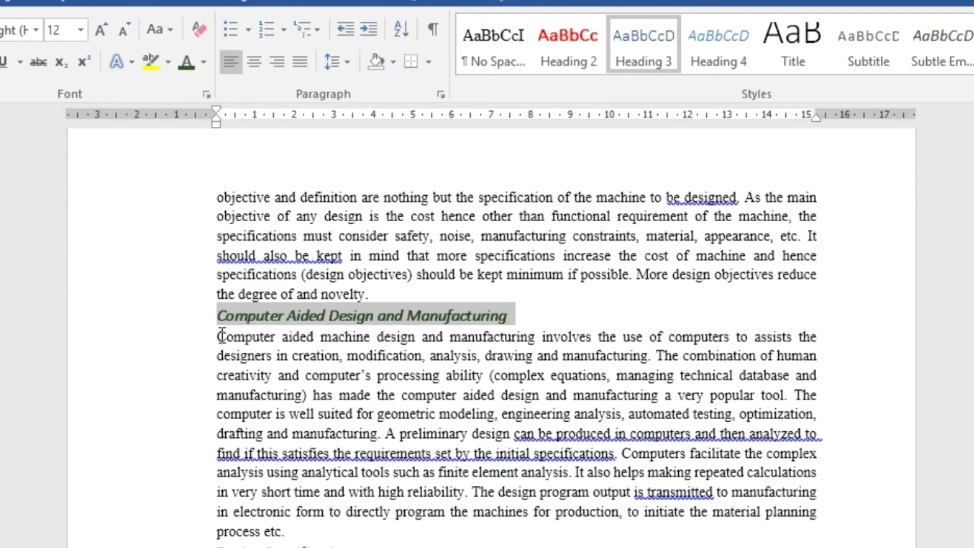
right_click(629, 36)
click(681, 51)
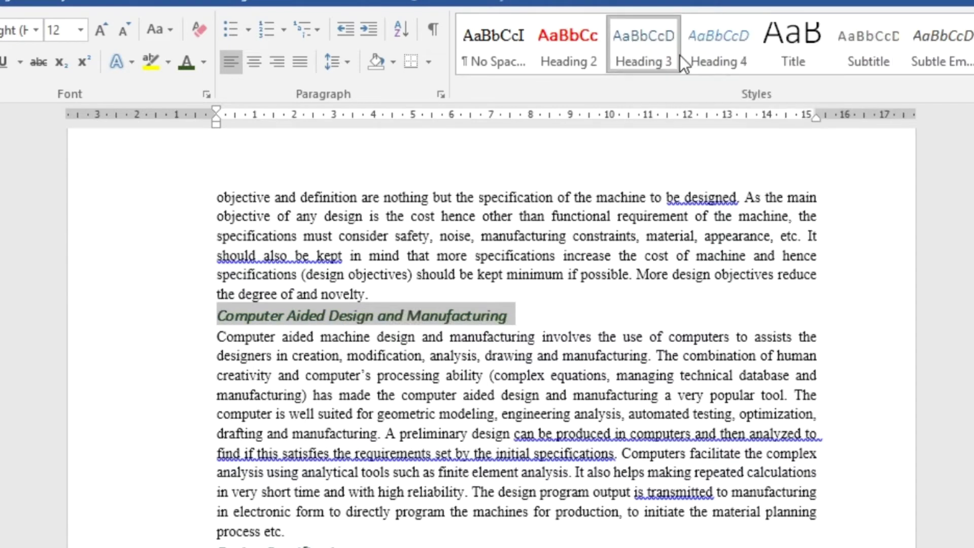
- Set the font size of the Phase – 1 heading to 18
scroll(392, 349, up, 8)
scroll(368, 359, up, 3)
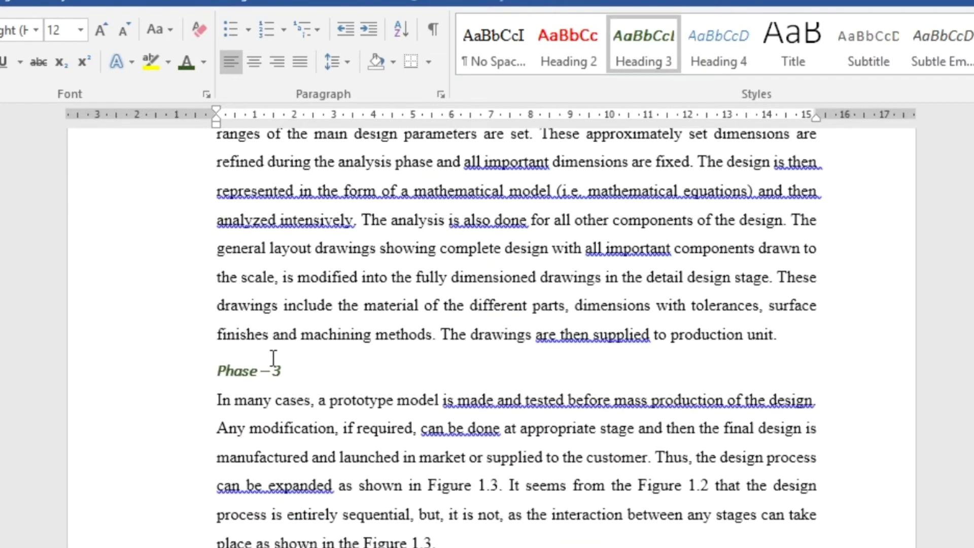
scroll(241, 420, up, 4)
scroll(252, 420, up, 12)
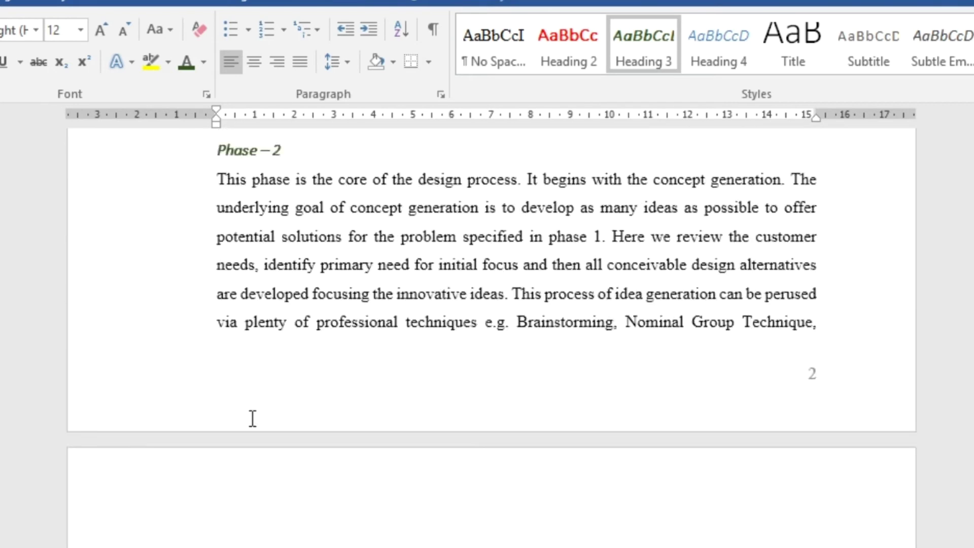
click(179, 279)
click(320, 215)
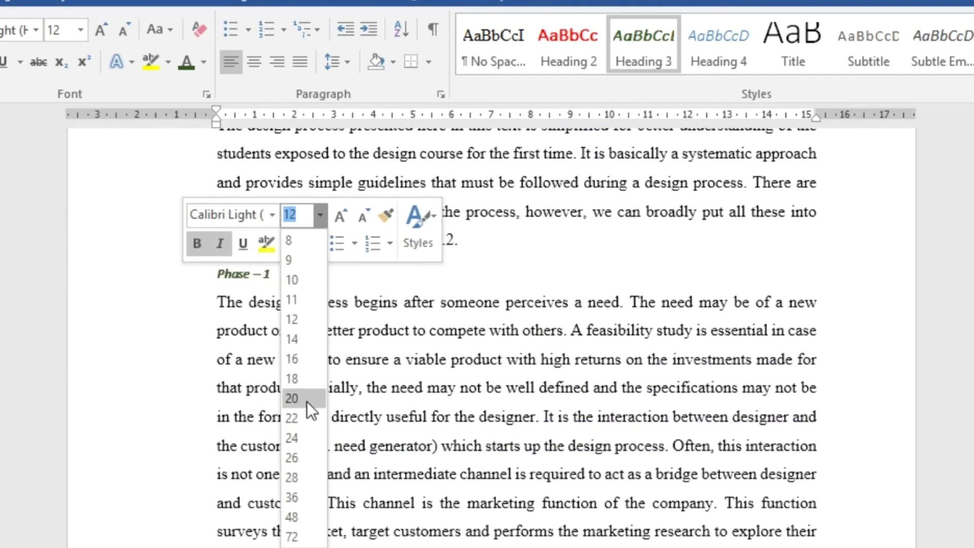
click(299, 379)
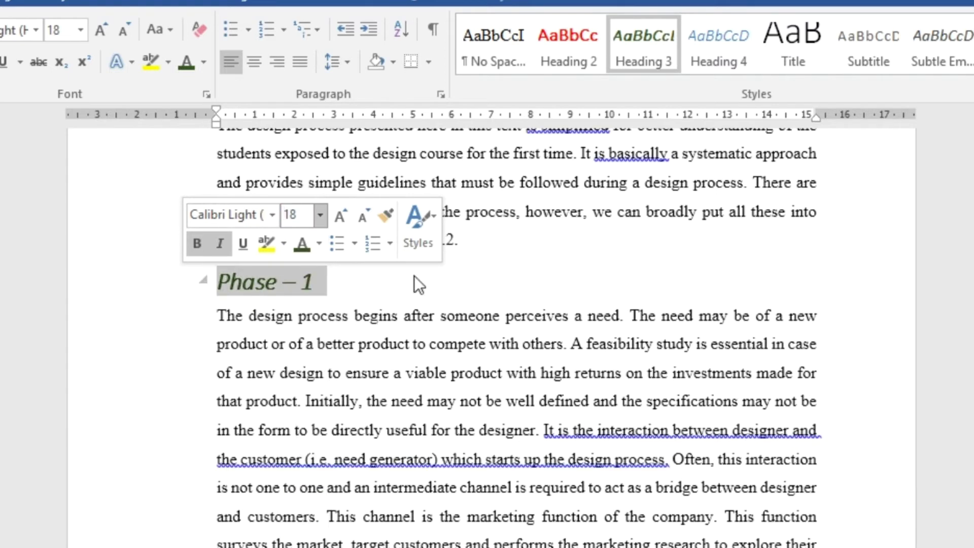
- Update the Heading 3 style to match the enlarged Phase – 1 heading and check the Phase – 3 heading
scroll(329, 358, down, 5)
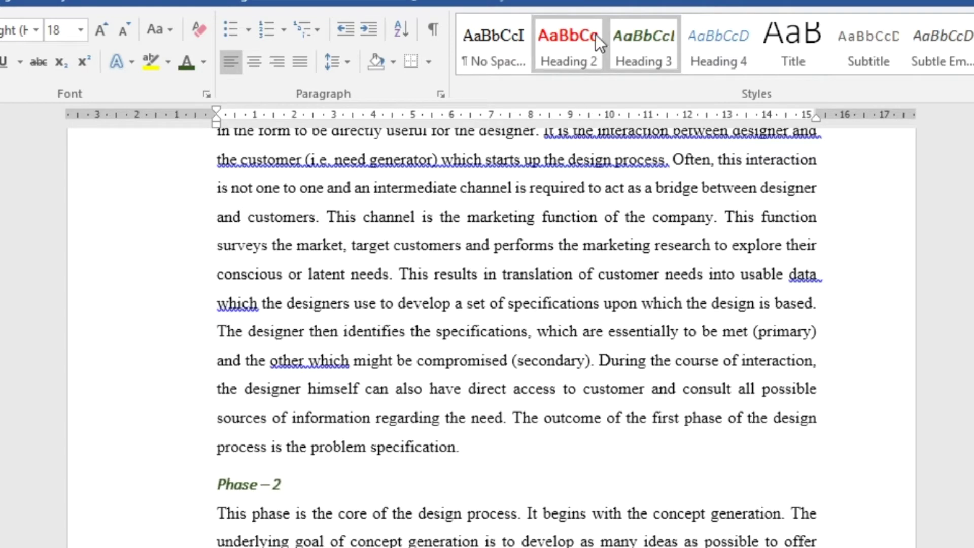
right_click(648, 45)
click(712, 56)
scroll(274, 467, down, 13)
scroll(277, 474, down, 4)
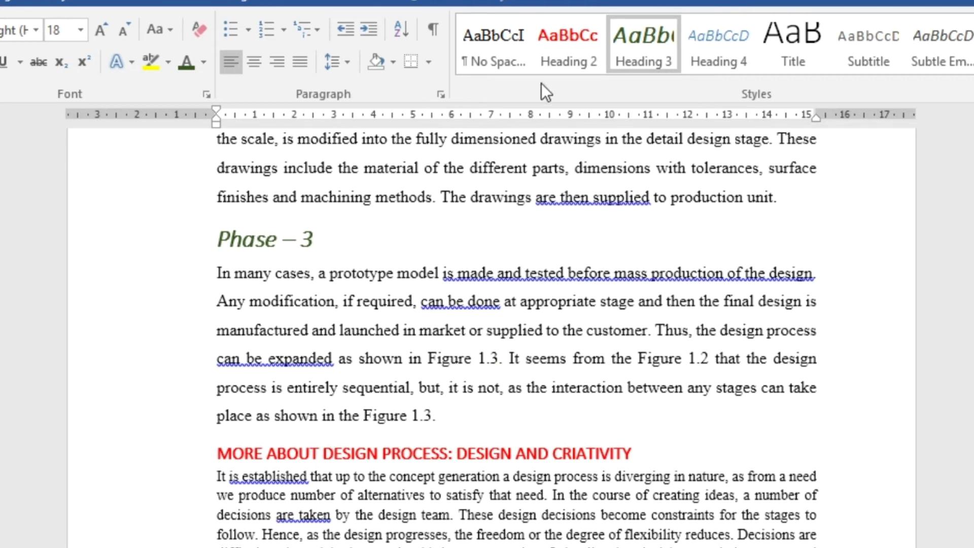
- Modify the Heading 3 style's paragraph spacing to 6 pt before and 12 pt after, keeping single line spacing
click(634, 38)
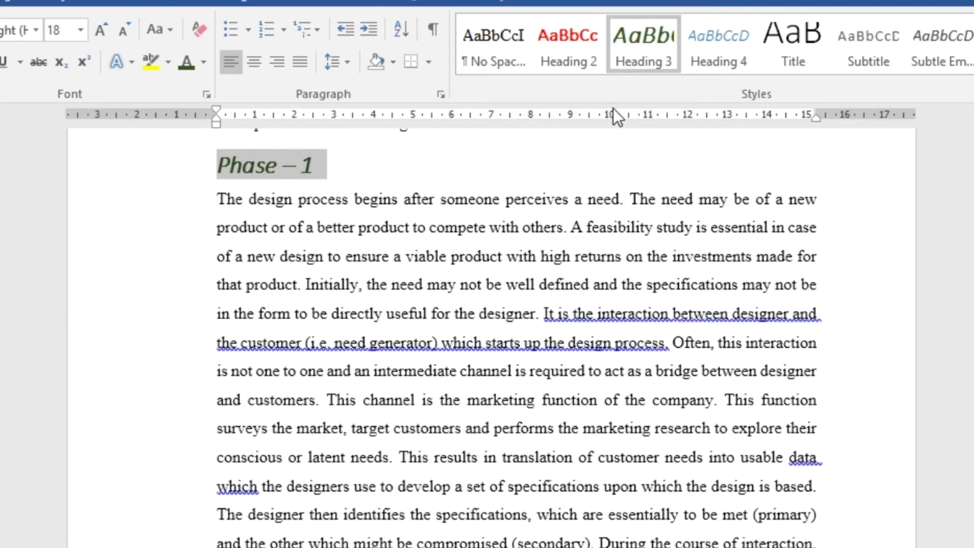
right_click(647, 43)
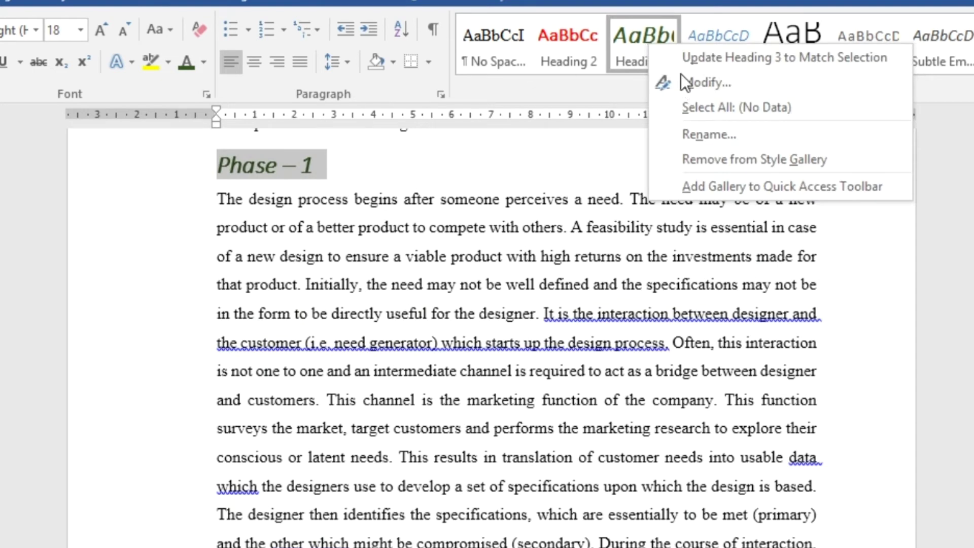
click(705, 81)
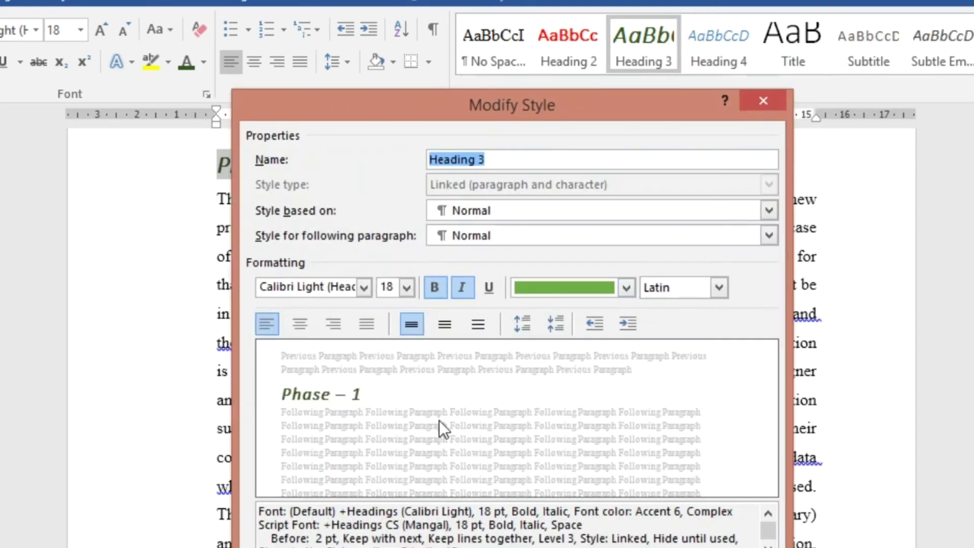
click(269, 546)
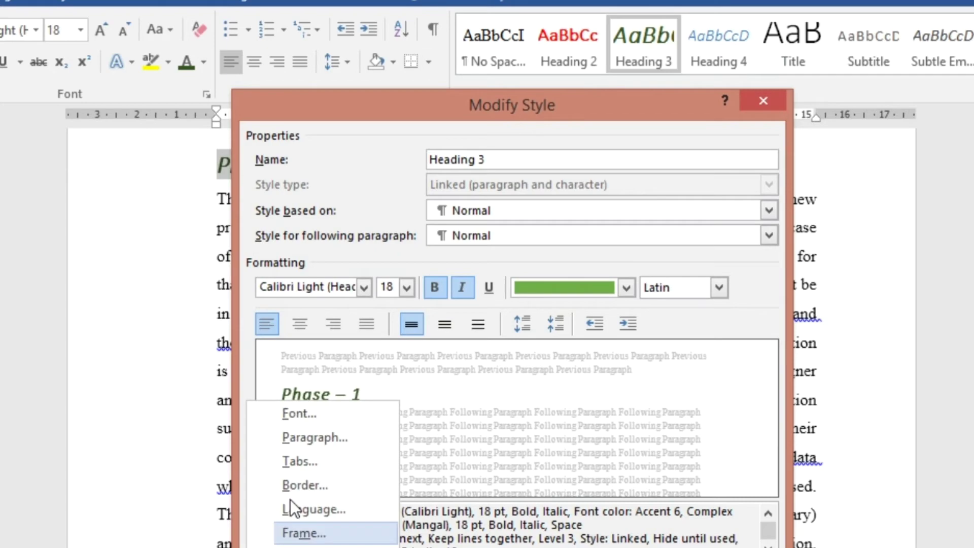
click(309, 440)
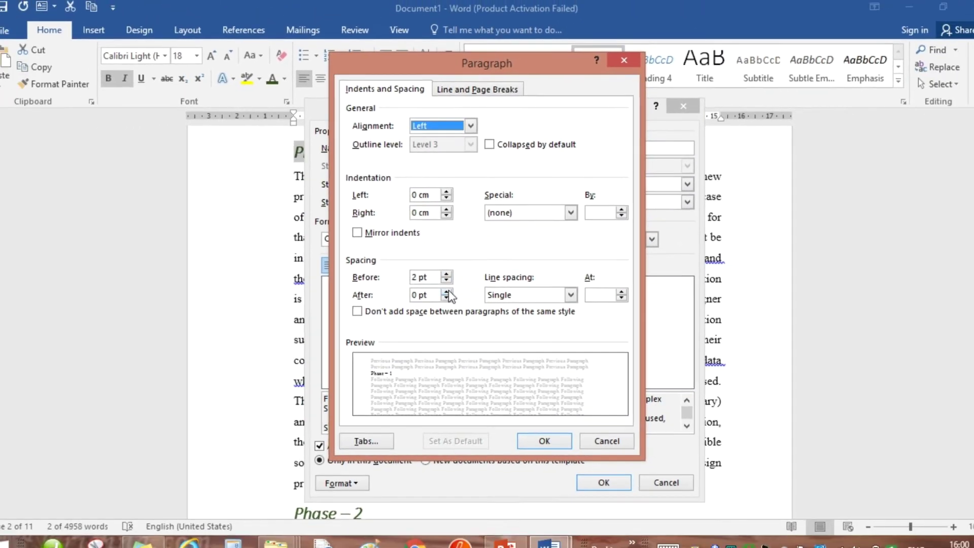
click(430, 360)
click(448, 285)
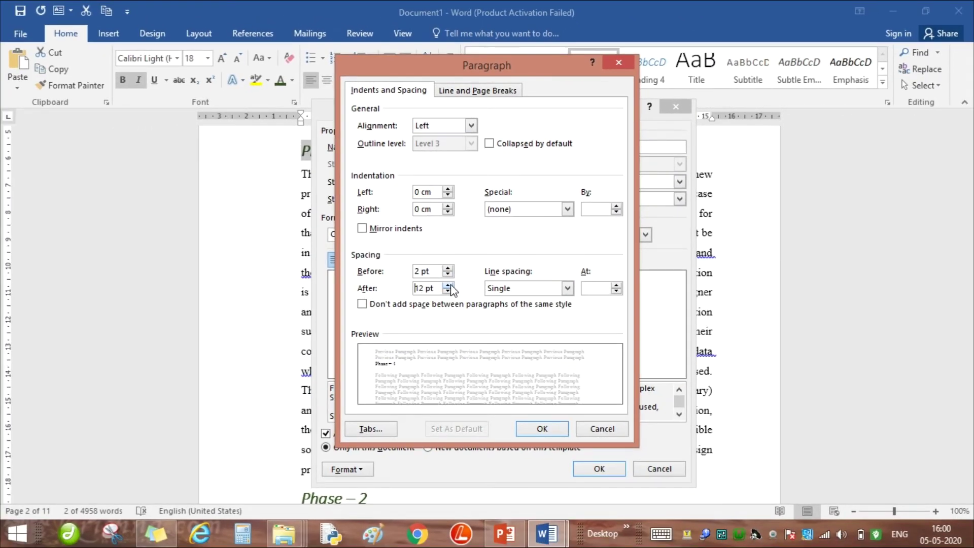
click(448, 268)
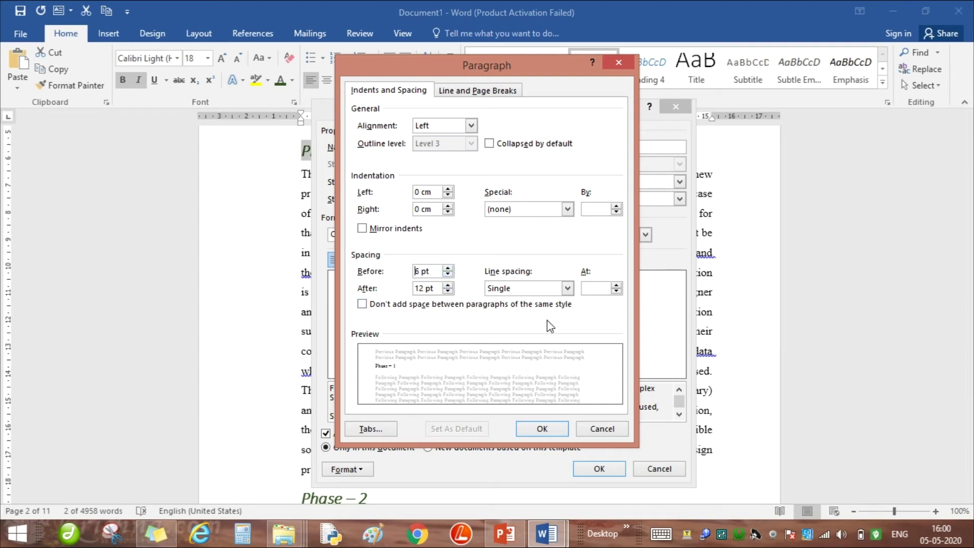
click(517, 292)
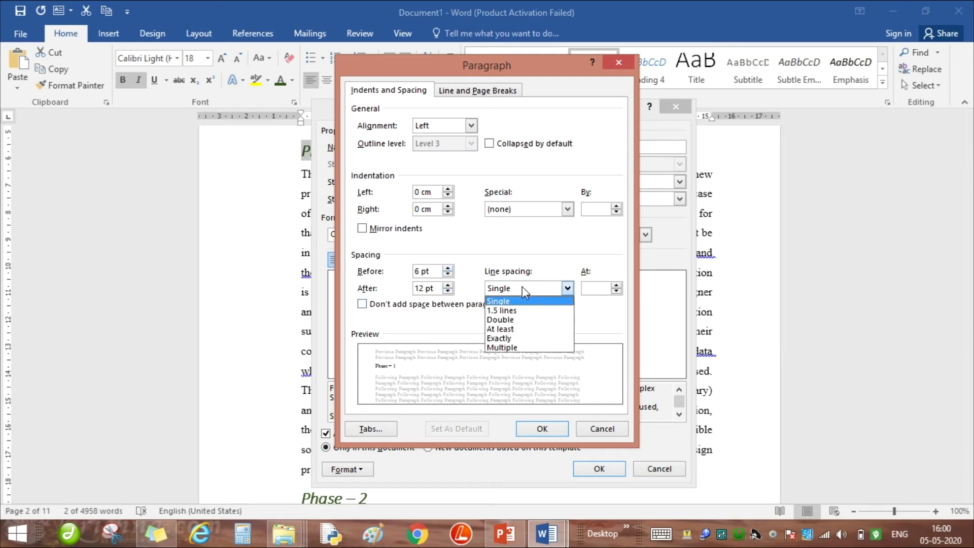
click(522, 287)
click(545, 429)
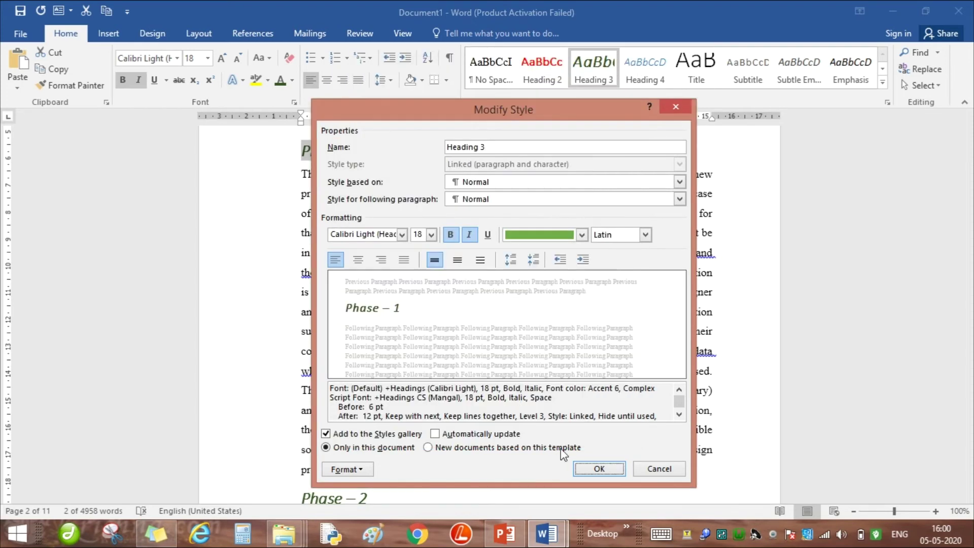
click(601, 468)
- Update the Heading 3 style to match the respaced Phase – 1 heading and check the headings through Design Specifications
click(343, 179)
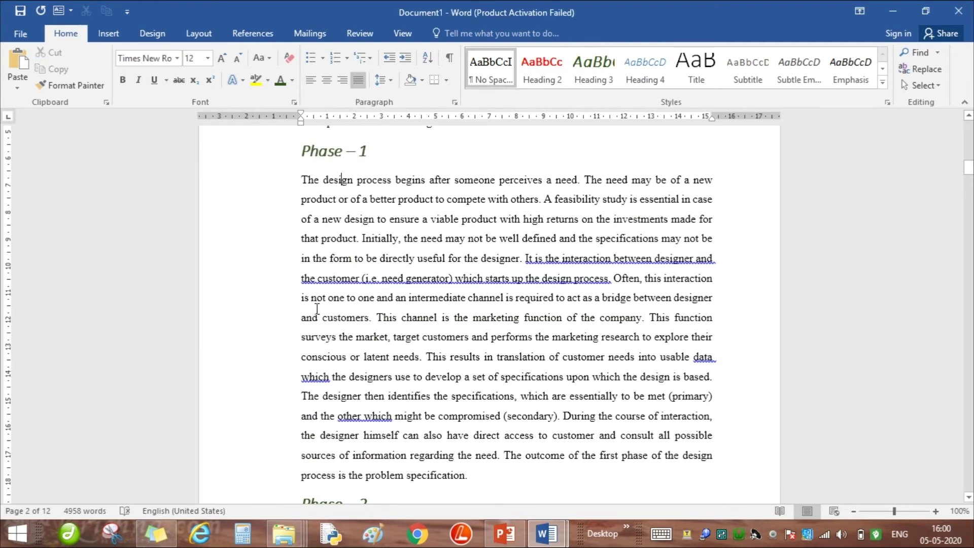
scroll(259, 223, up, 1)
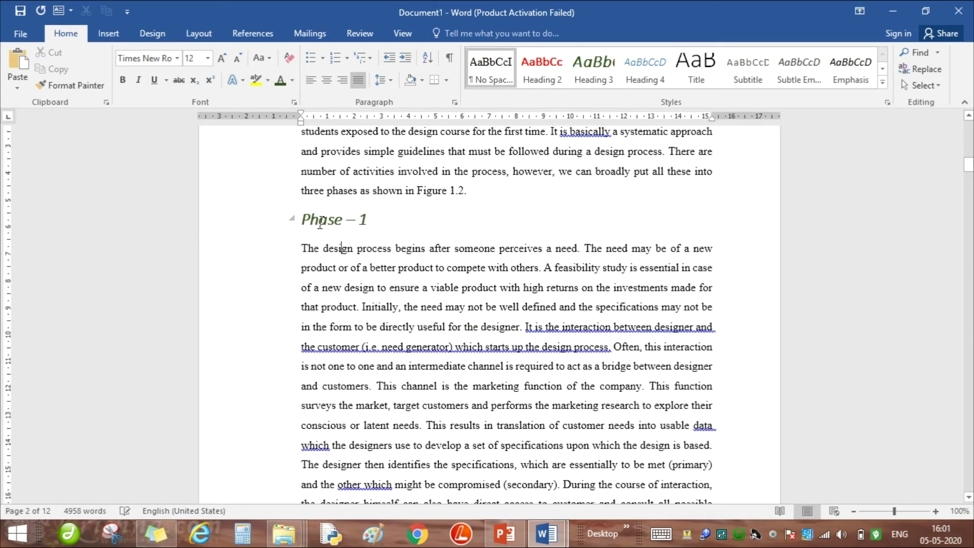
click(256, 220)
scroll(376, 260, down, 2)
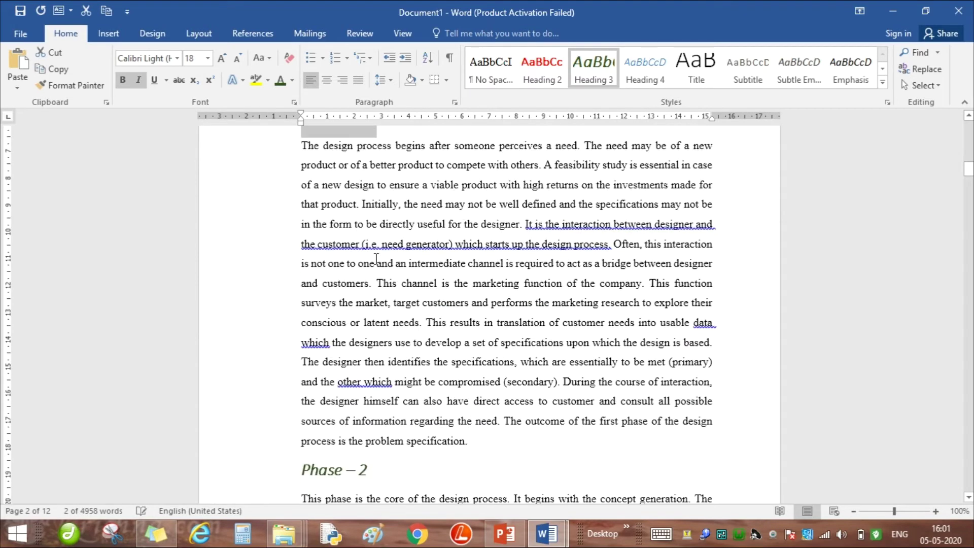
scroll(370, 301, up, 1)
scroll(371, 350, down, 2)
scroll(330, 408, up, 3)
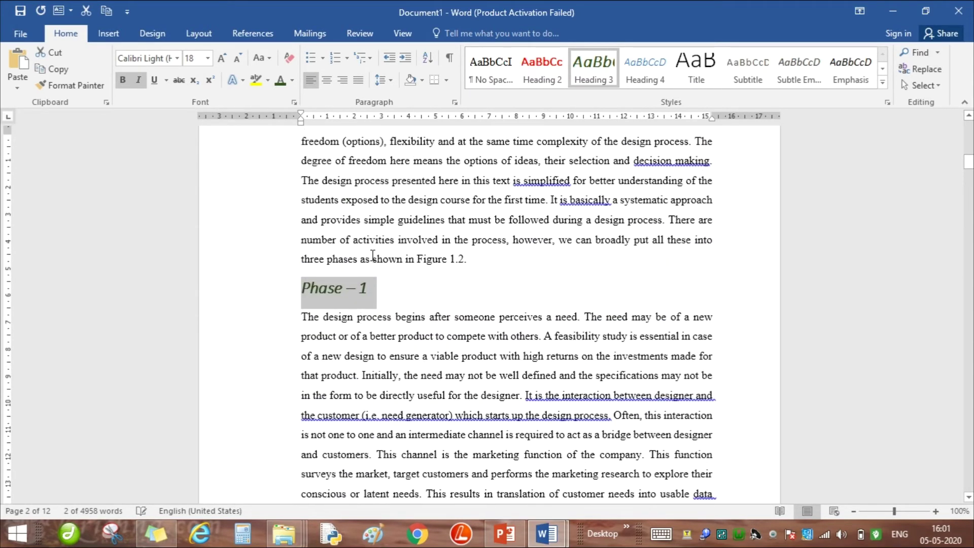
right_click(589, 69)
click(615, 81)
scroll(469, 331, down, 12)
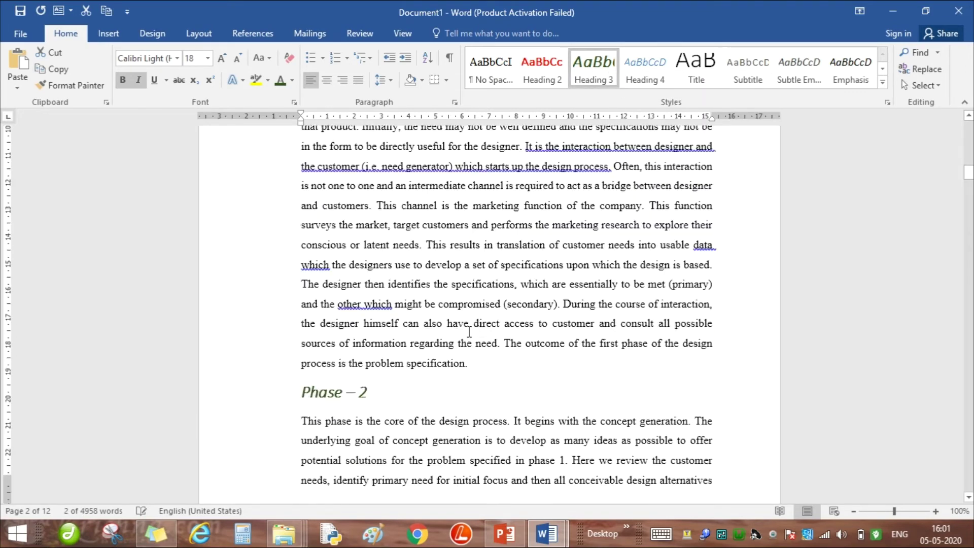
scroll(326, 378, down, 15)
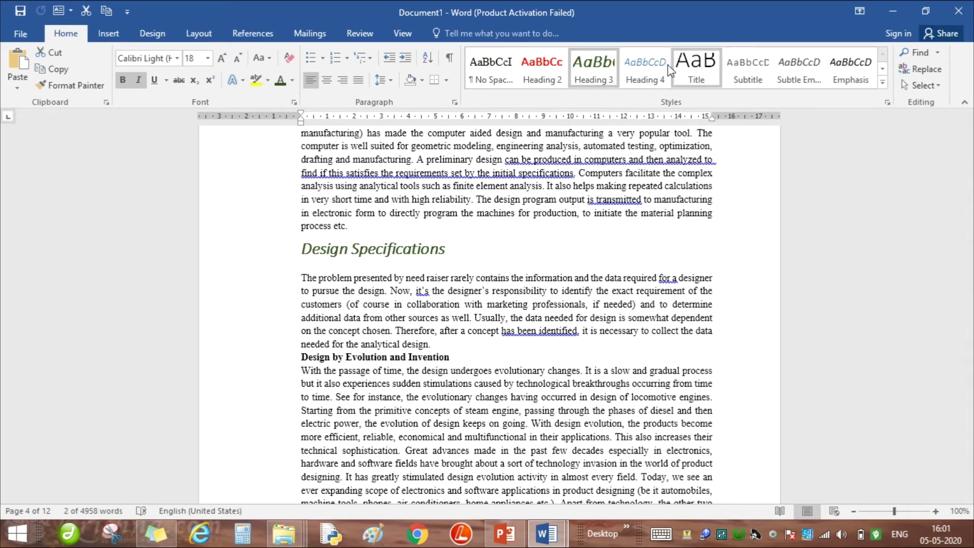
- Switch to the SampleDocument window and place the cursor in the blank area above the introductory paragraph
scroll(440, 247, up, 4)
scroll(441, 246, up, 1)
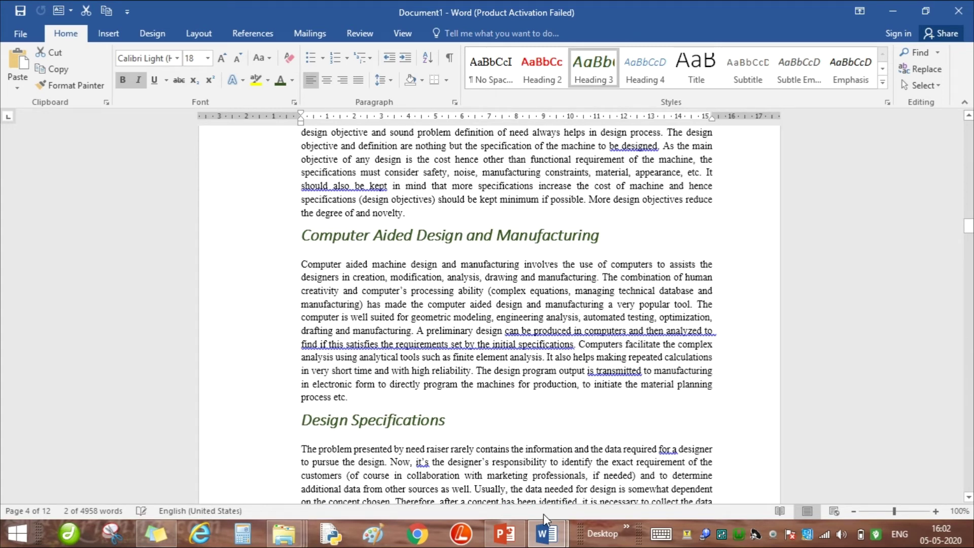
mouse_move(545, 533)
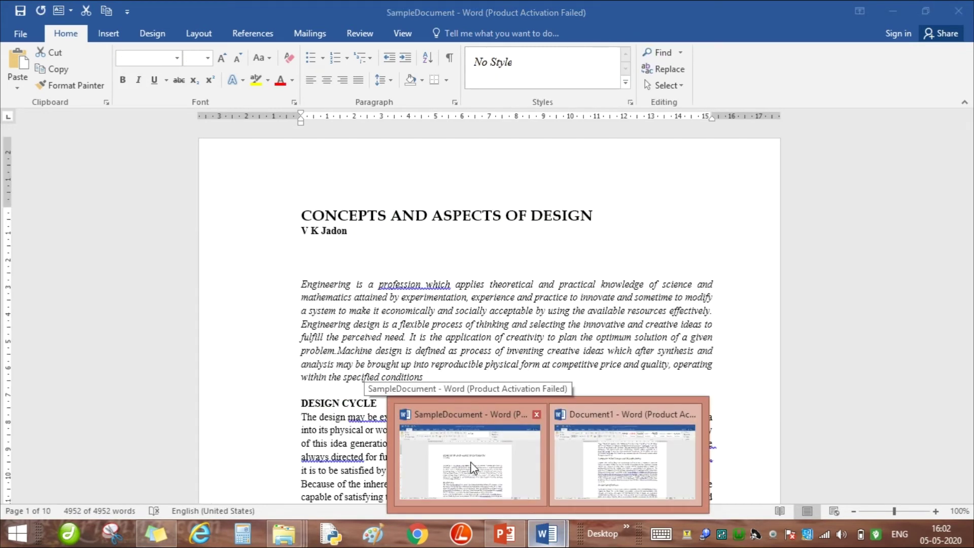
click(472, 467)
click(389, 259)
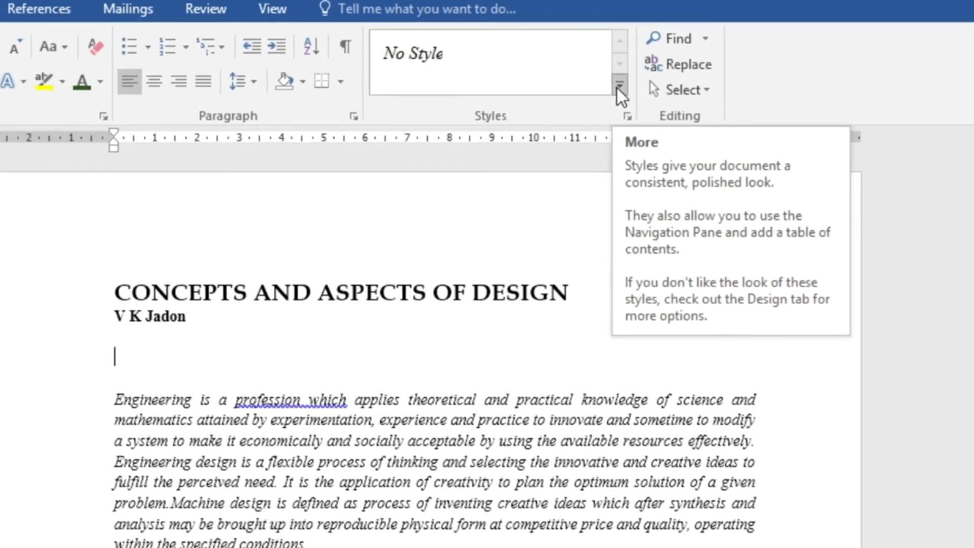
- Create a new style named MyStylePara from the formatting at the cursor
click(622, 85)
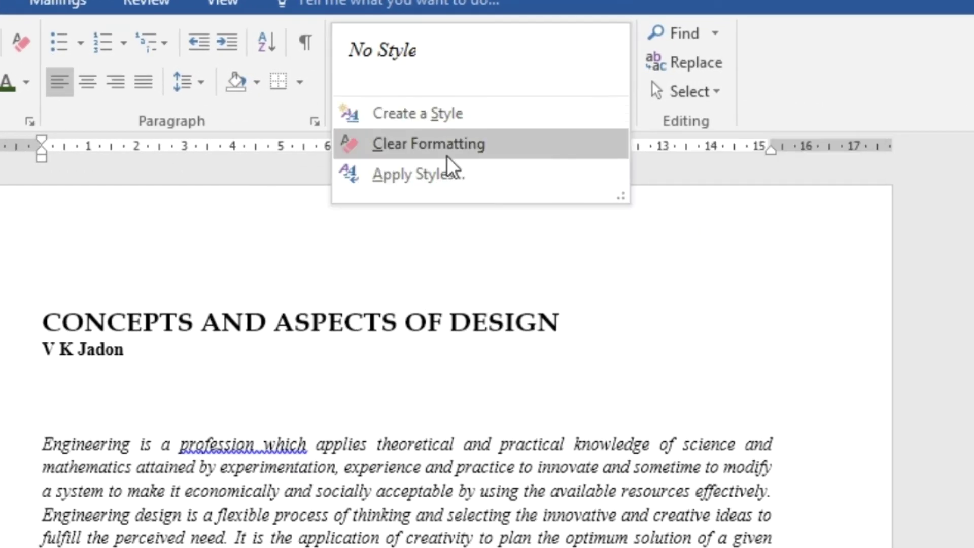
click(420, 115)
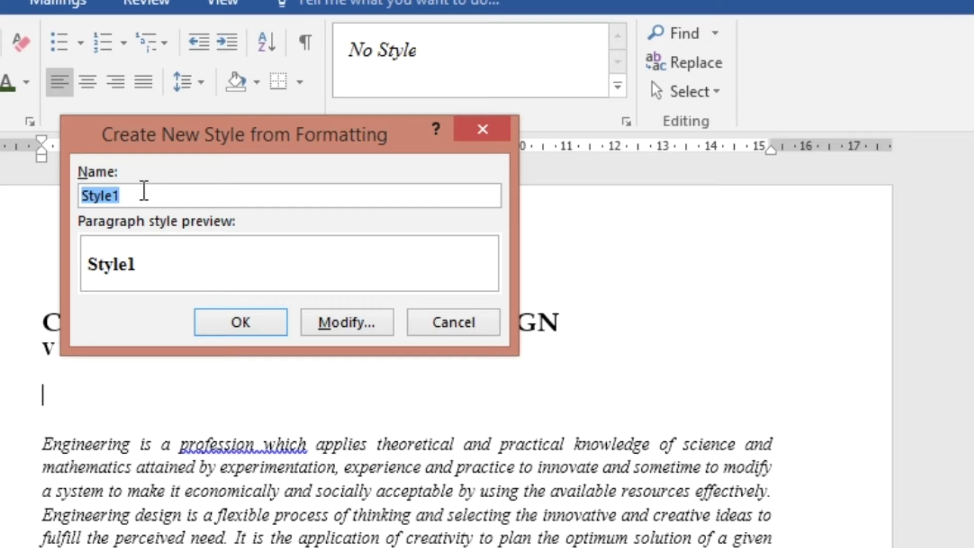
text(MyStyp)
key(BackSpace)
text(le)
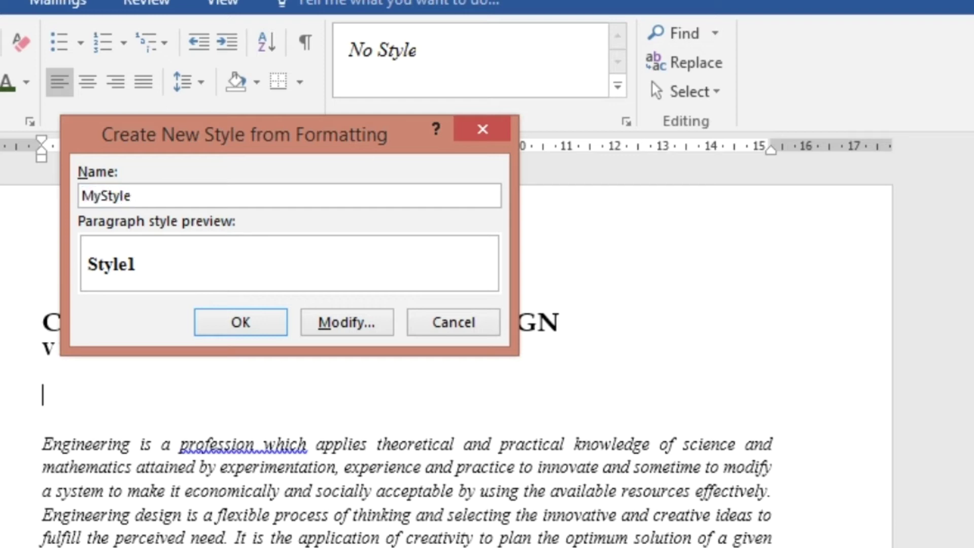
text(Para)
click(238, 324)
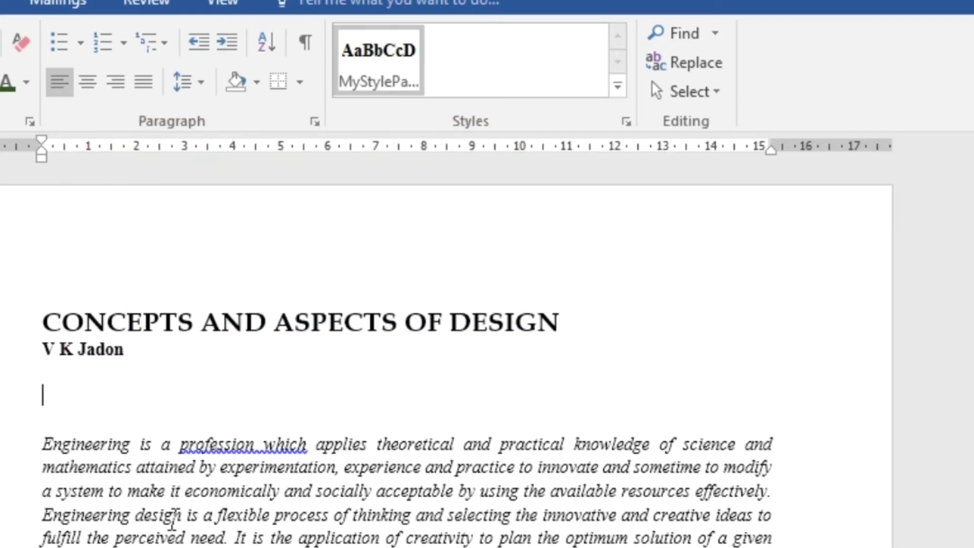
- Modify the MyStylePara style to use the Arial font at size 12
right_click(382, 73)
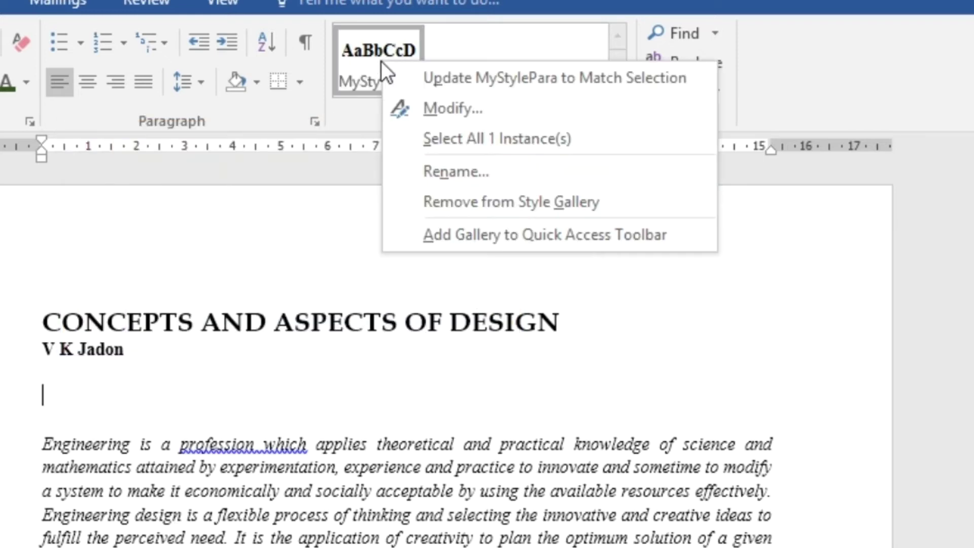
click(468, 107)
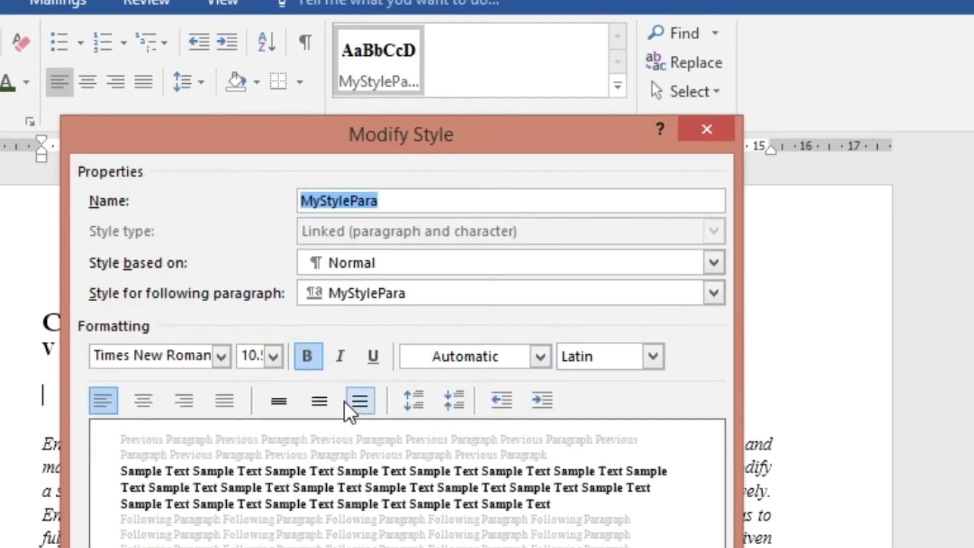
click(273, 356)
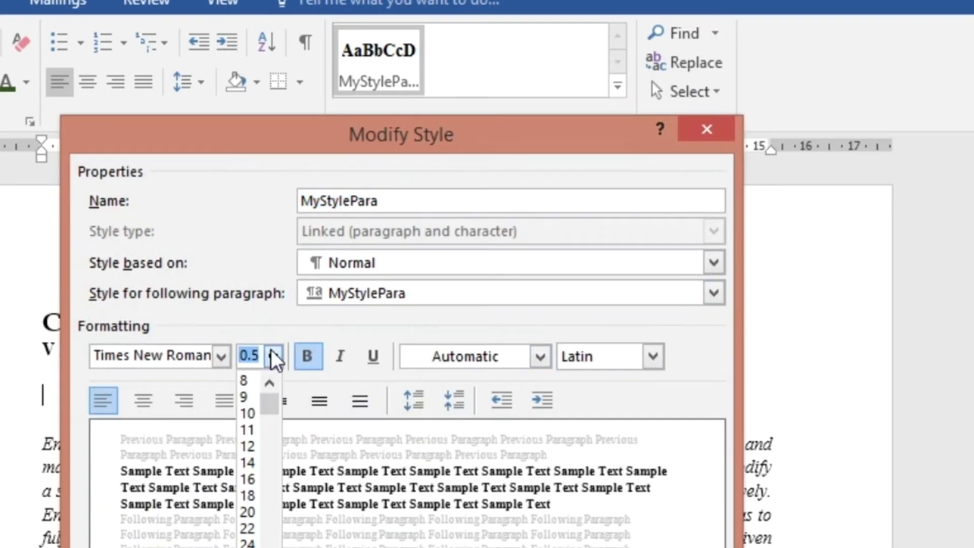
click(248, 447)
click(221, 360)
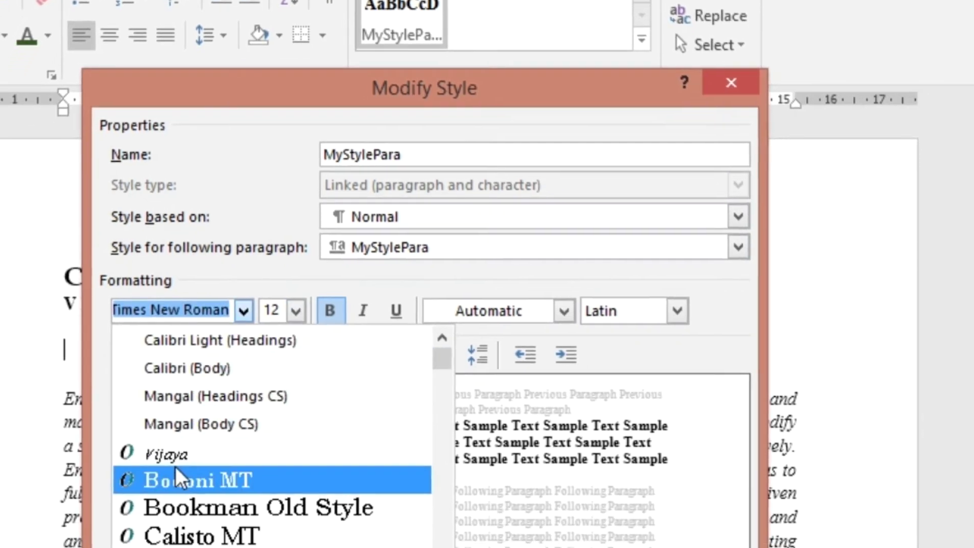
scroll(176, 467, down, 3)
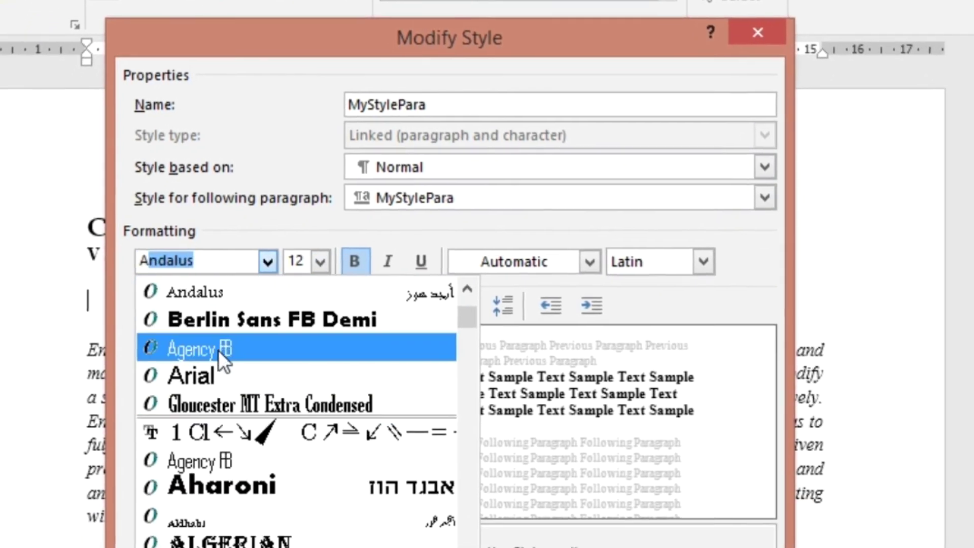
click(203, 399)
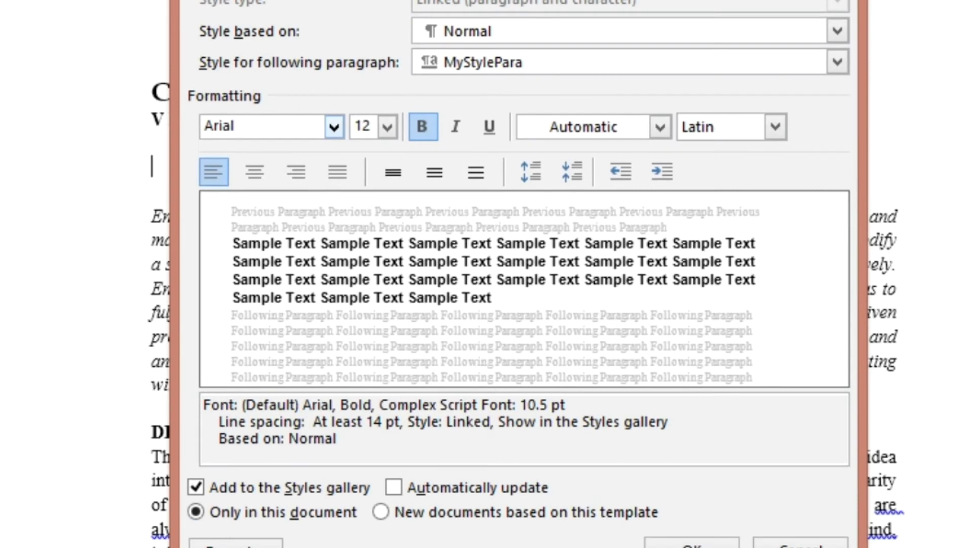
- Set MyStylePara's paragraph spacing to 6 pt before and 6 pt after, with multiple line spacing at 1.2, and save the style
click(205, 547)
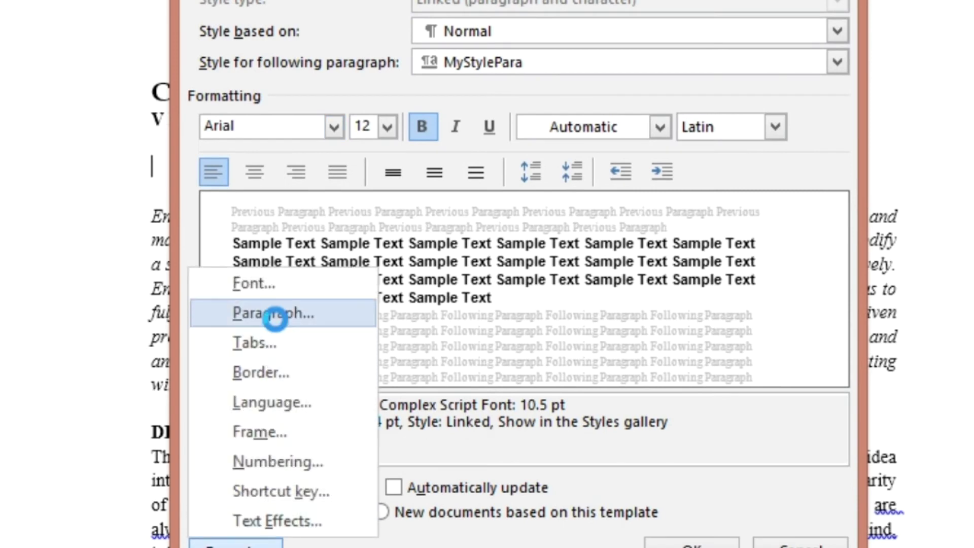
click(274, 312)
click(418, 187)
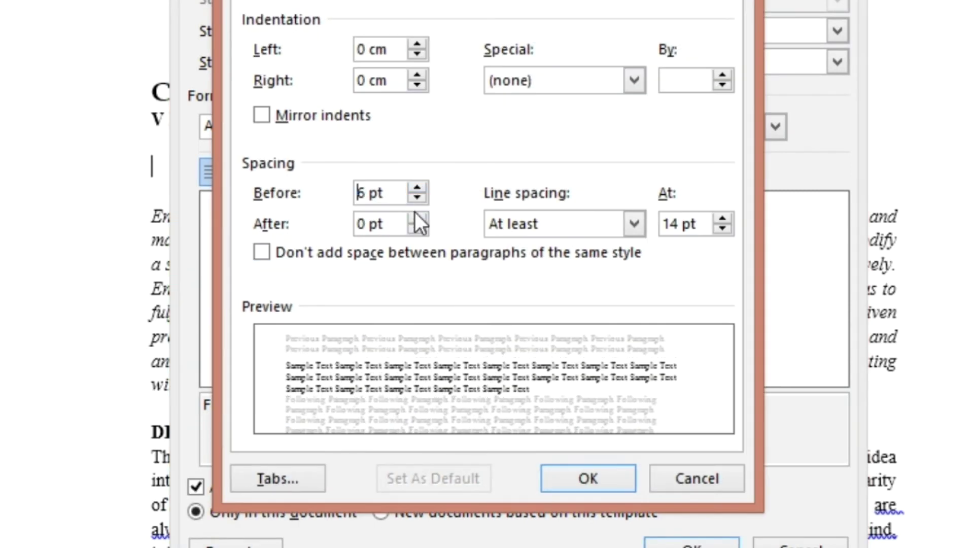
click(416, 217)
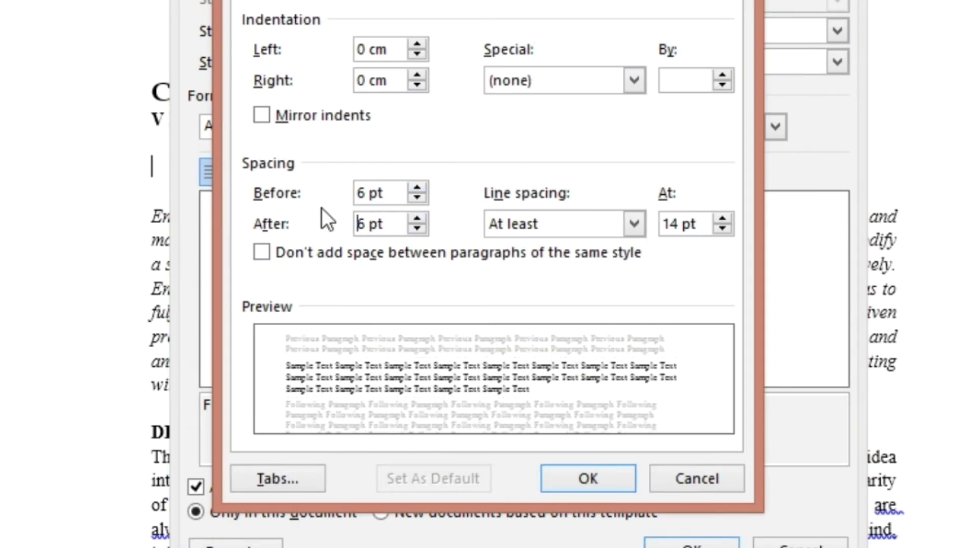
click(633, 224)
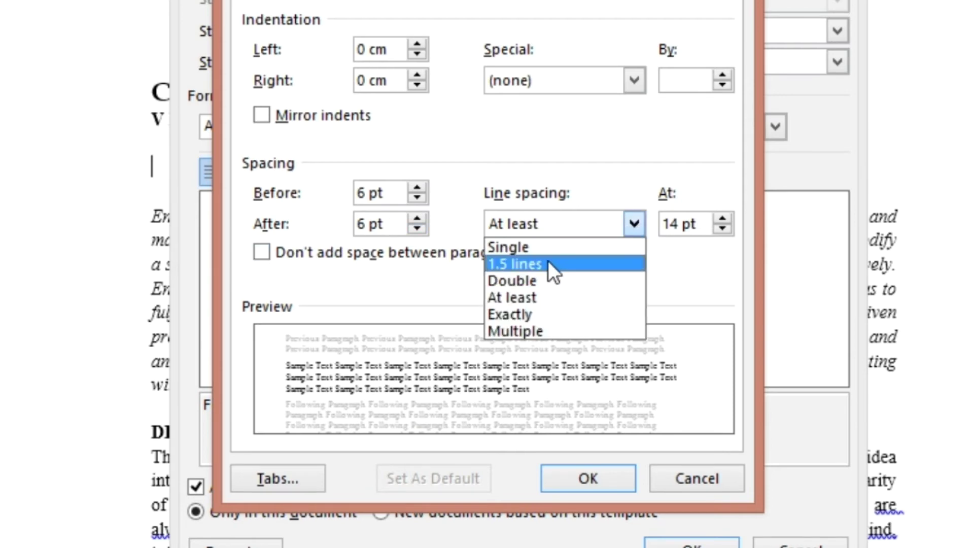
click(541, 329)
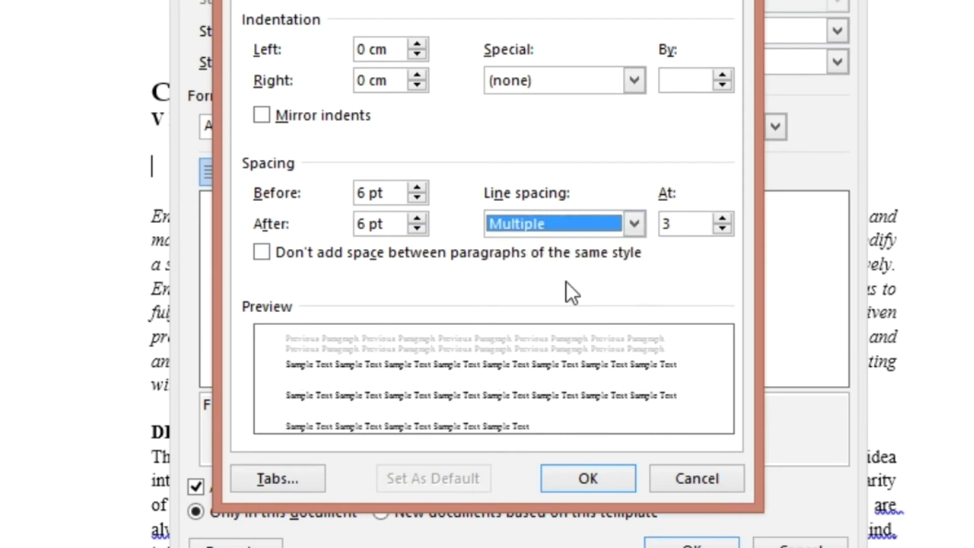
click(685, 225)
key(BackSpace)
text(1.2)
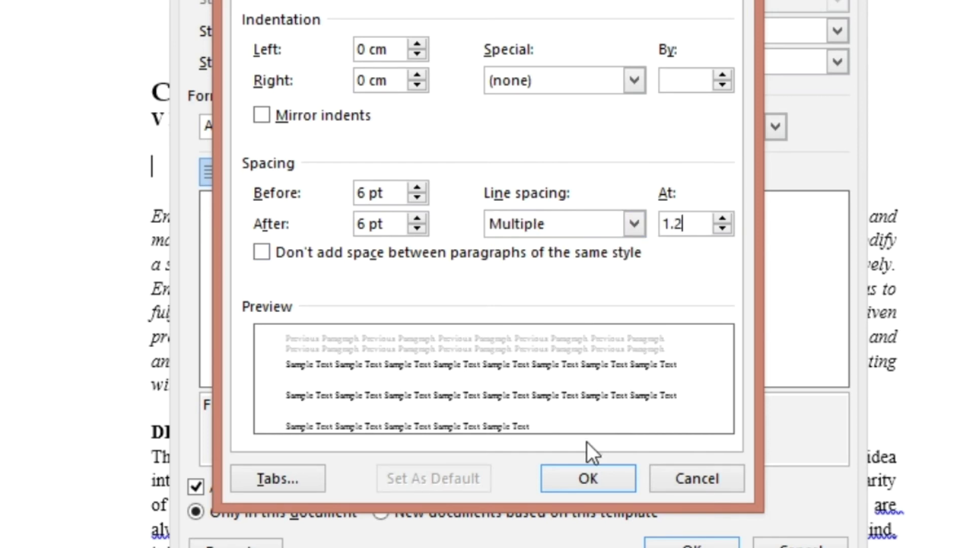
click(599, 479)
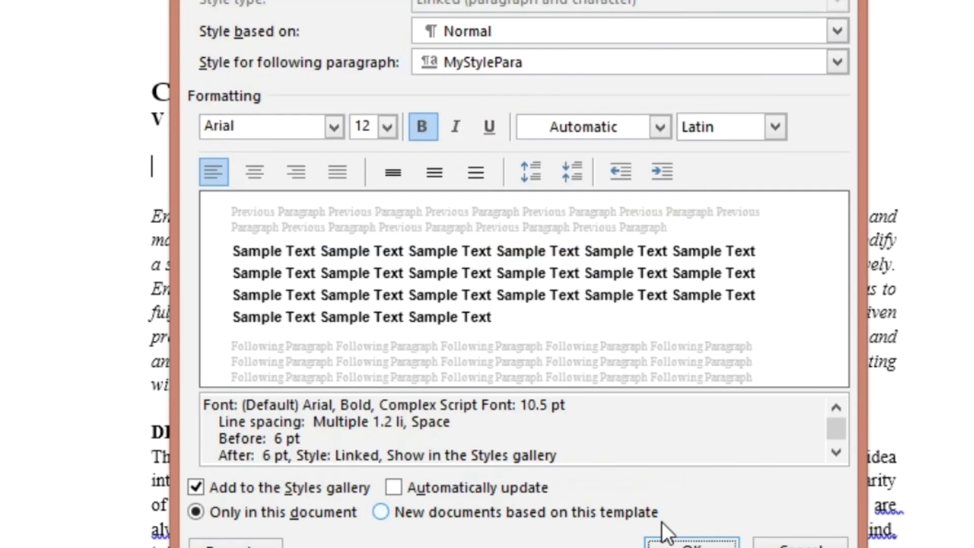
click(667, 542)
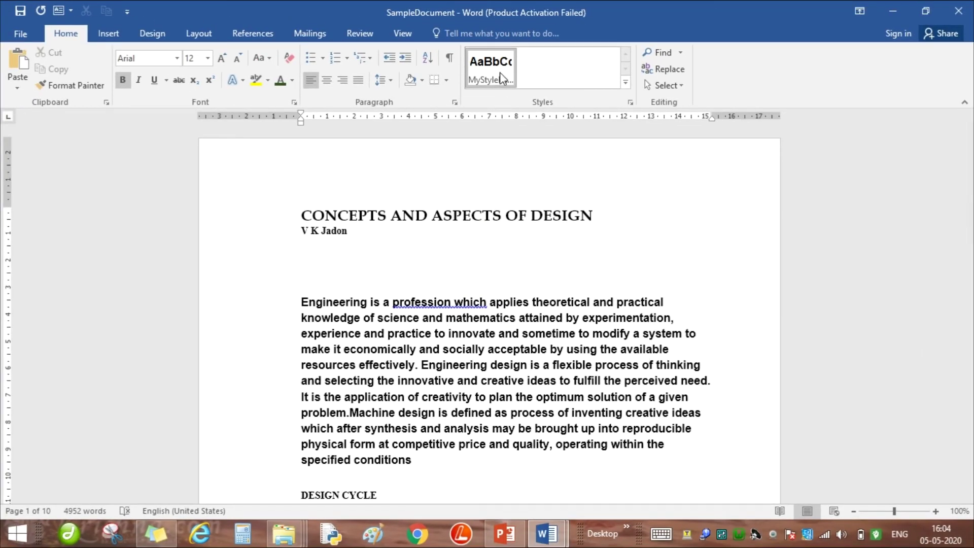
- Modify MyStylePara to remove bold and justify the text, and check its paragraph settings
right_click(500, 72)
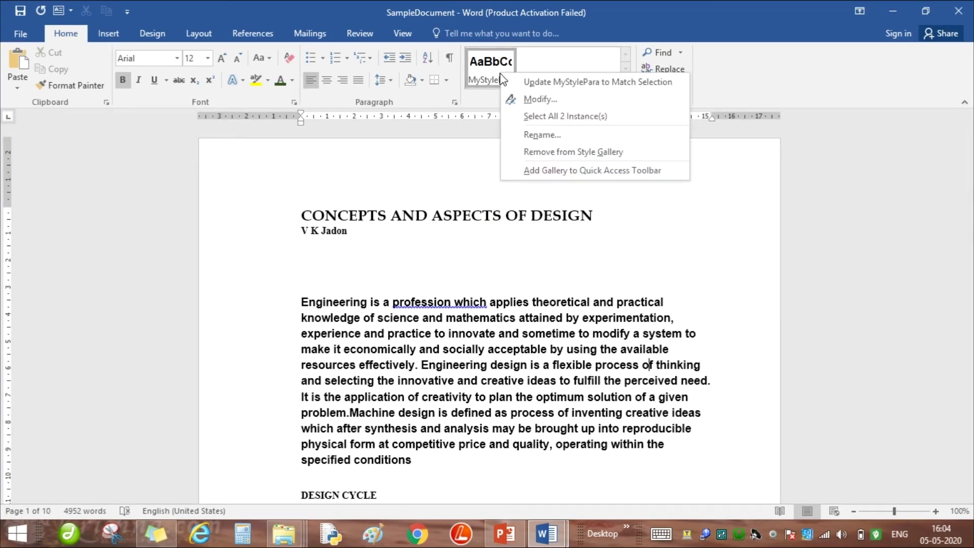
click(530, 98)
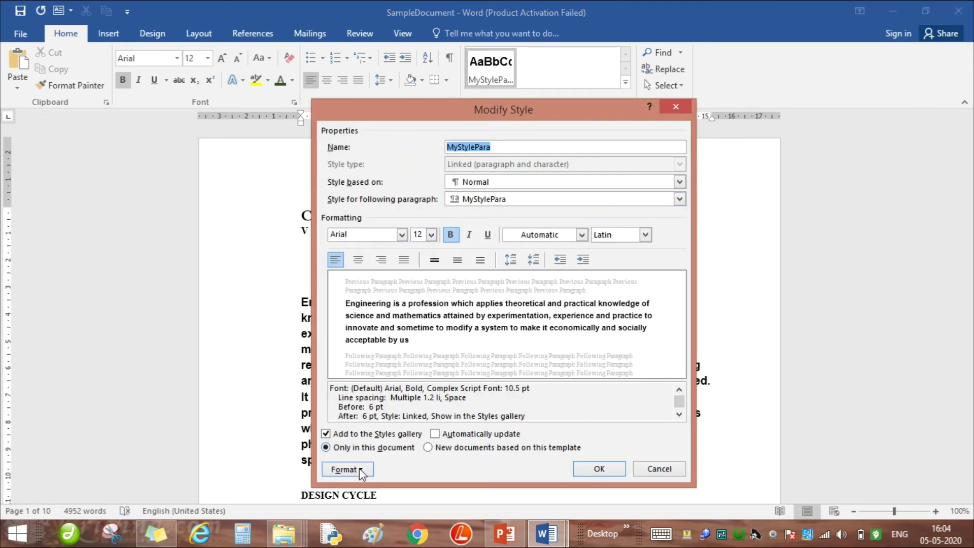
click(450, 235)
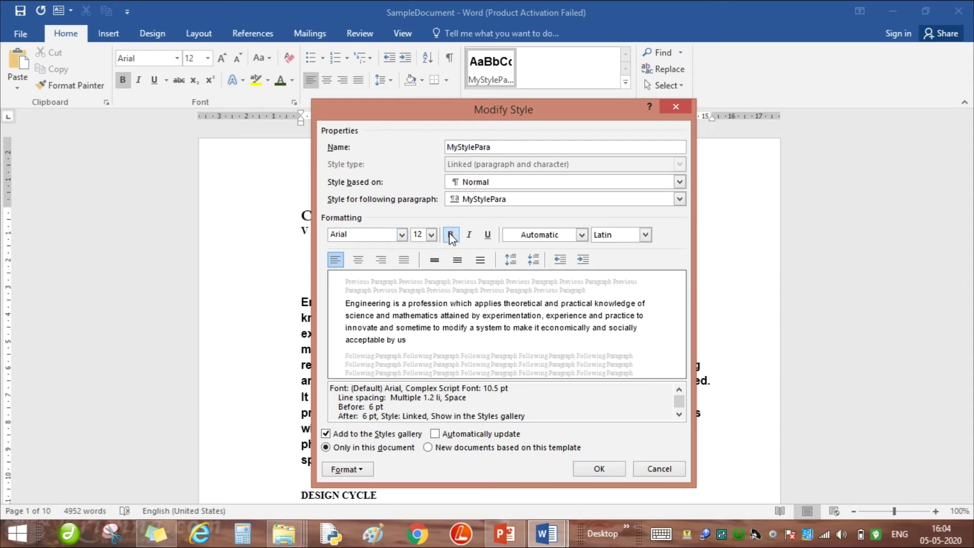
click(403, 260)
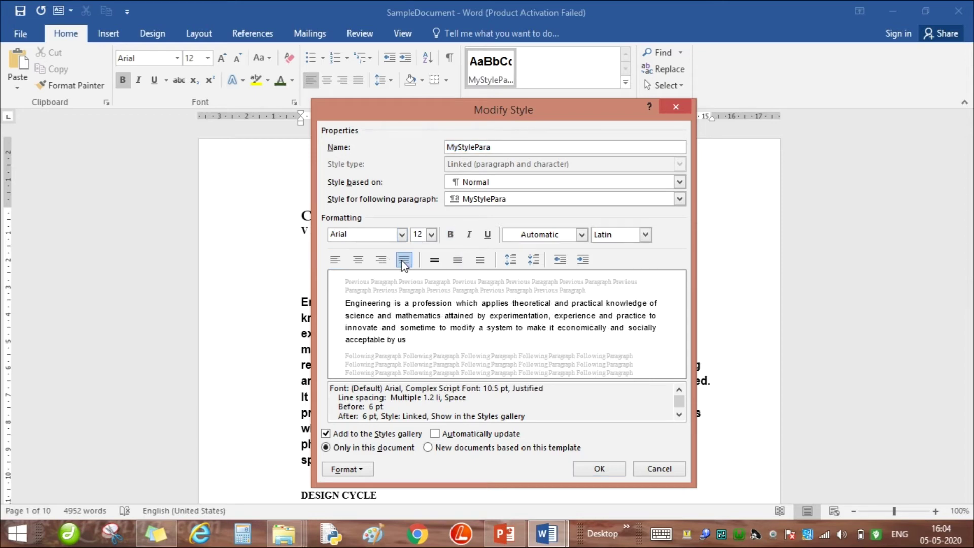
click(354, 470)
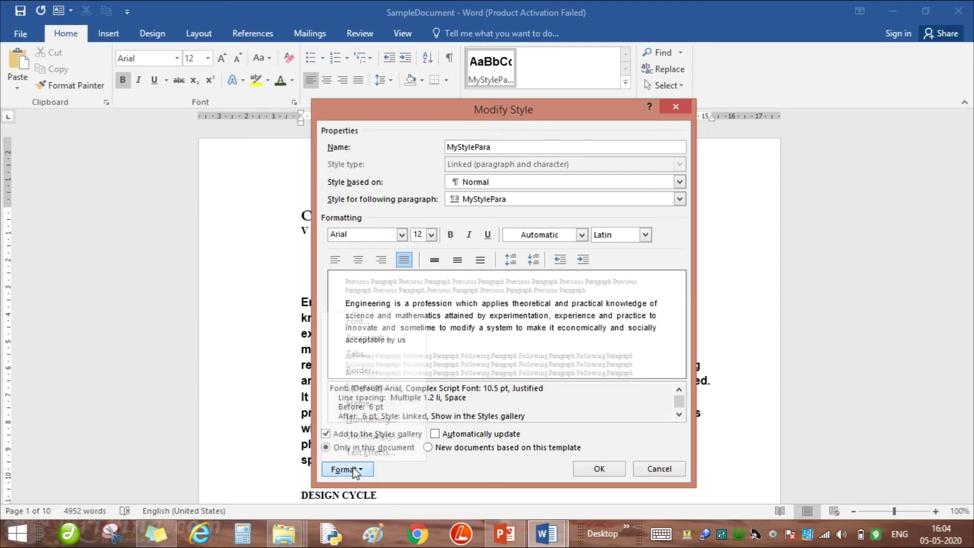
click(382, 338)
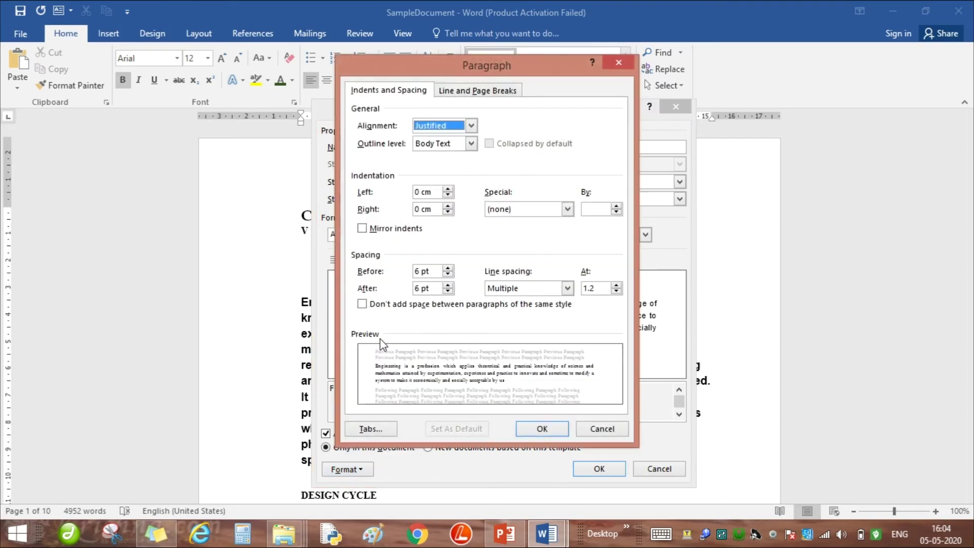
click(590, 430)
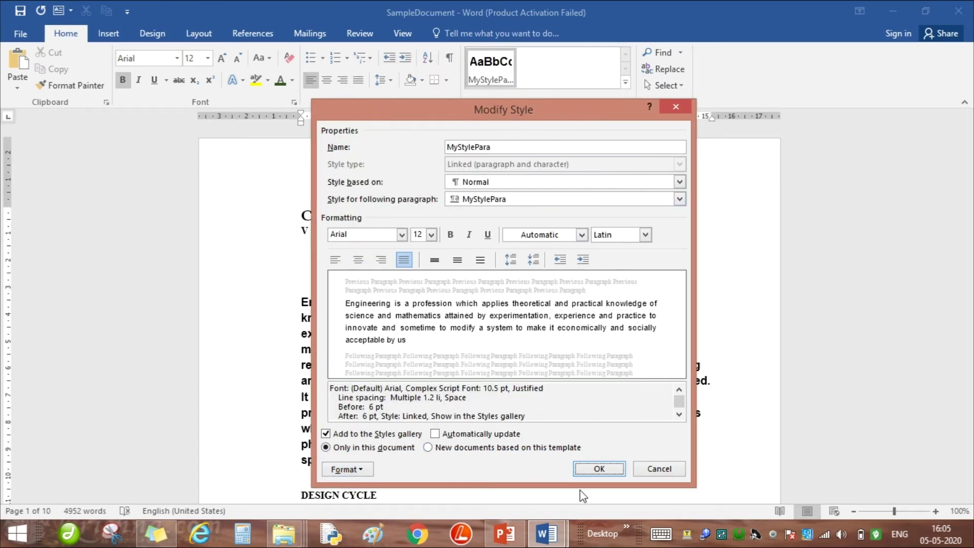
click(599, 468)
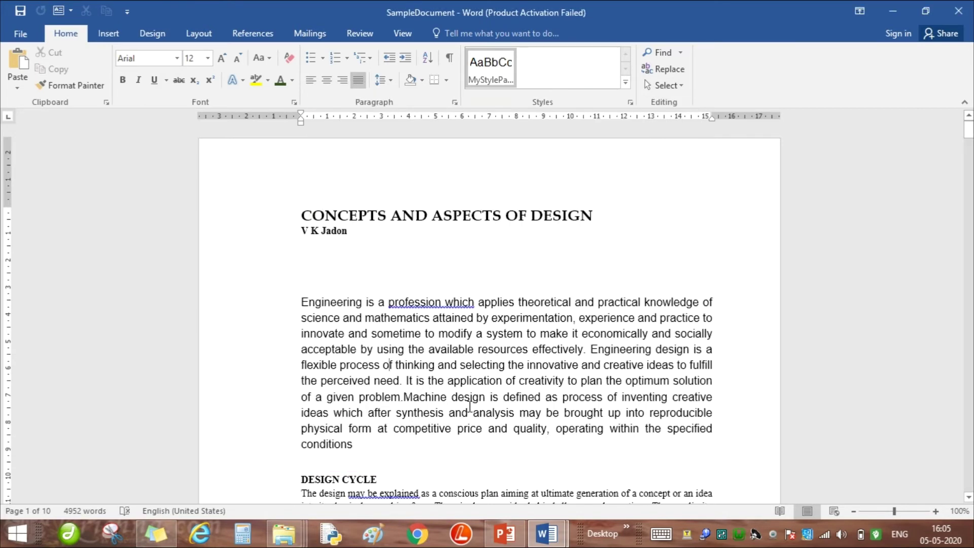
- Apply the MyStylePara style to the first paragraph under the DESIGN CYCLE heading
scroll(469, 406, down, 3)
click(430, 425)
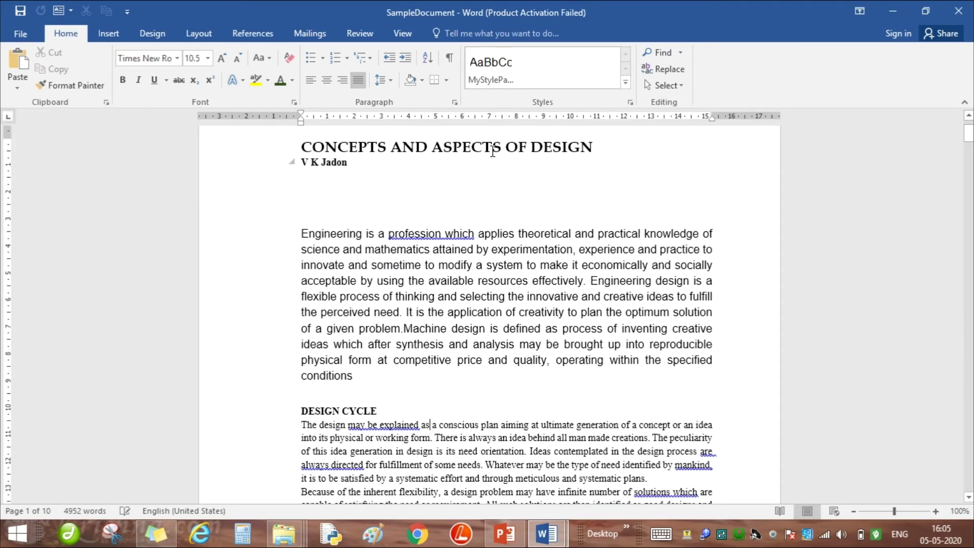
click(480, 78)
scroll(487, 391, down, 3)
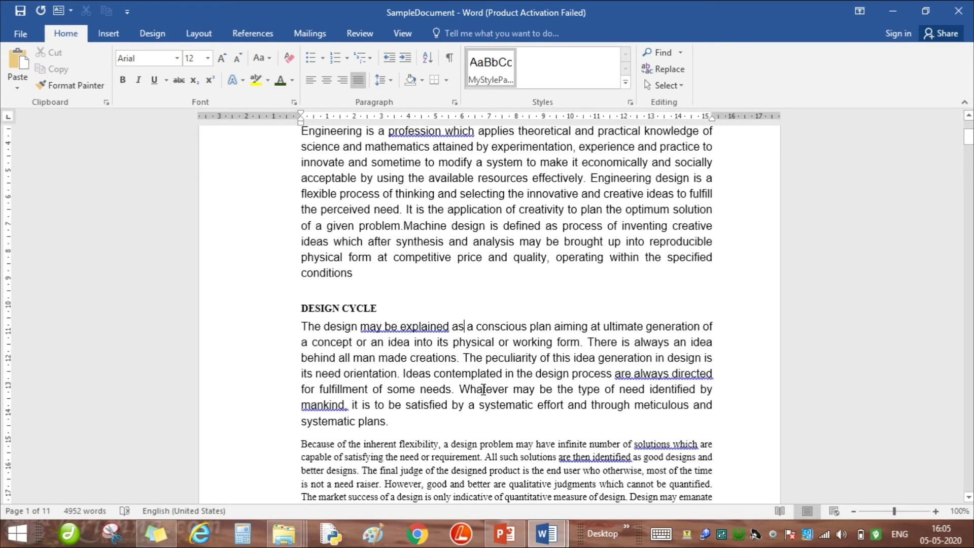
- Create a new style named MyHeading-1 from the DESIGN CYCLE heading
click(278, 311)
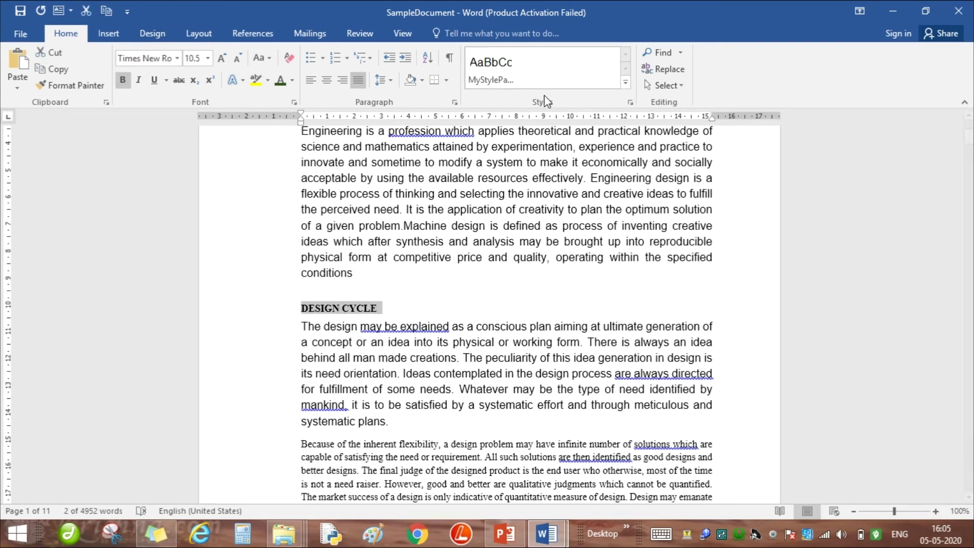
click(625, 82)
click(503, 99)
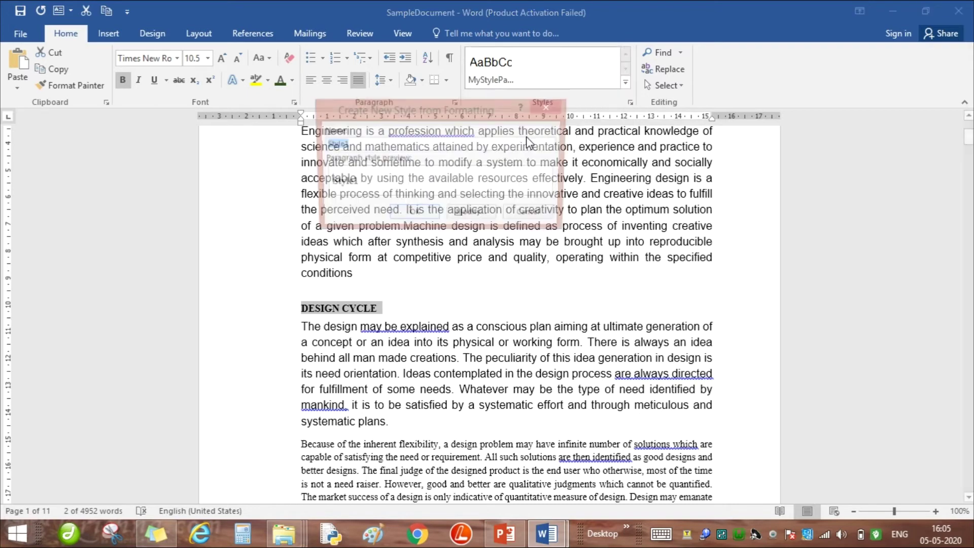
text(MyH)
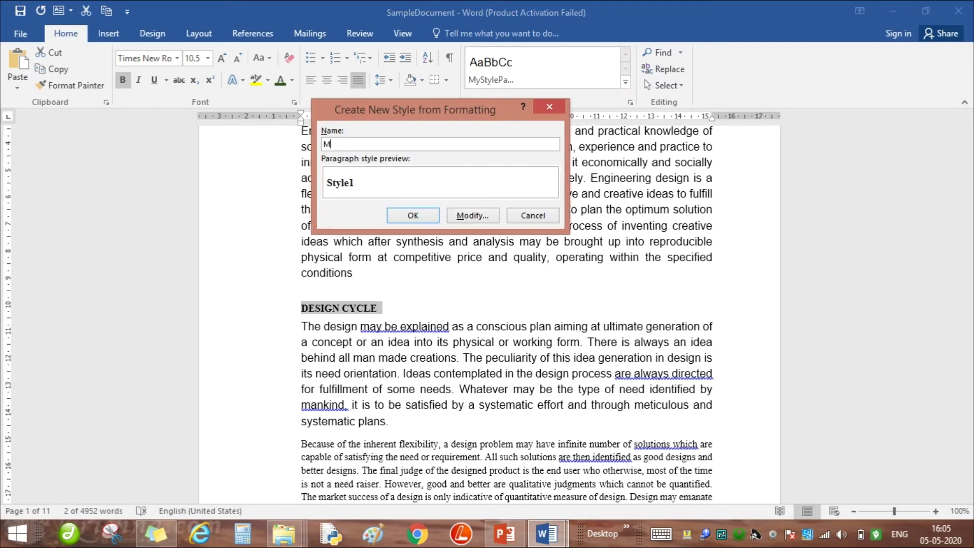
text(ea)
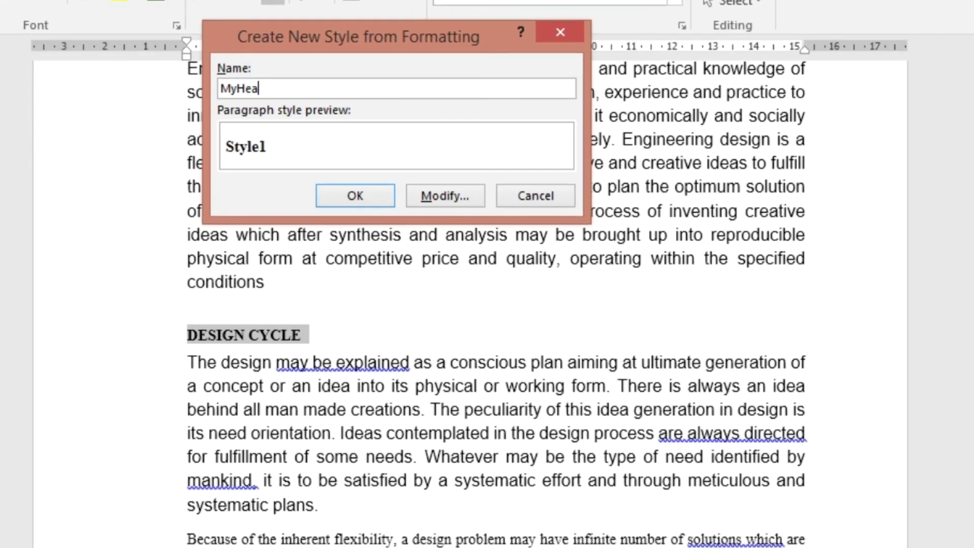
text(ding-1)
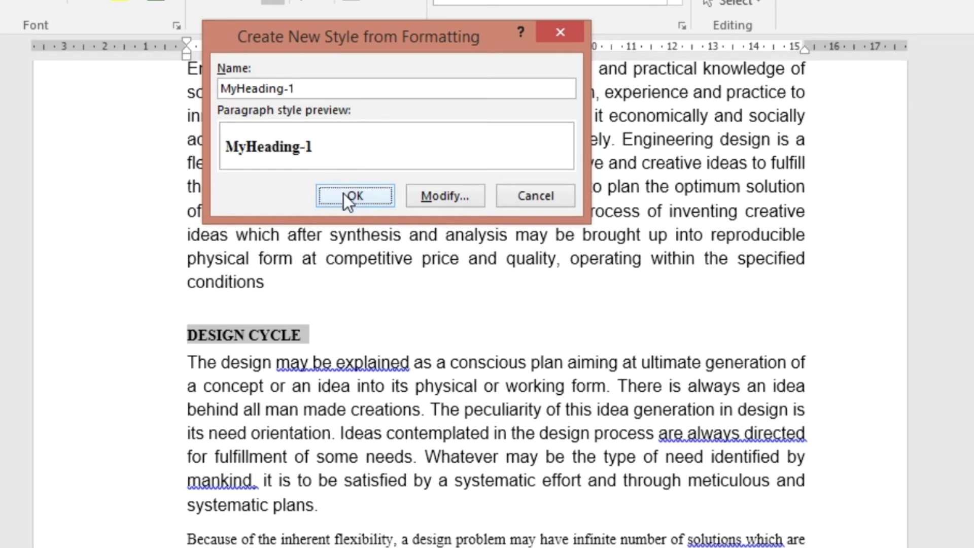
click(344, 194)
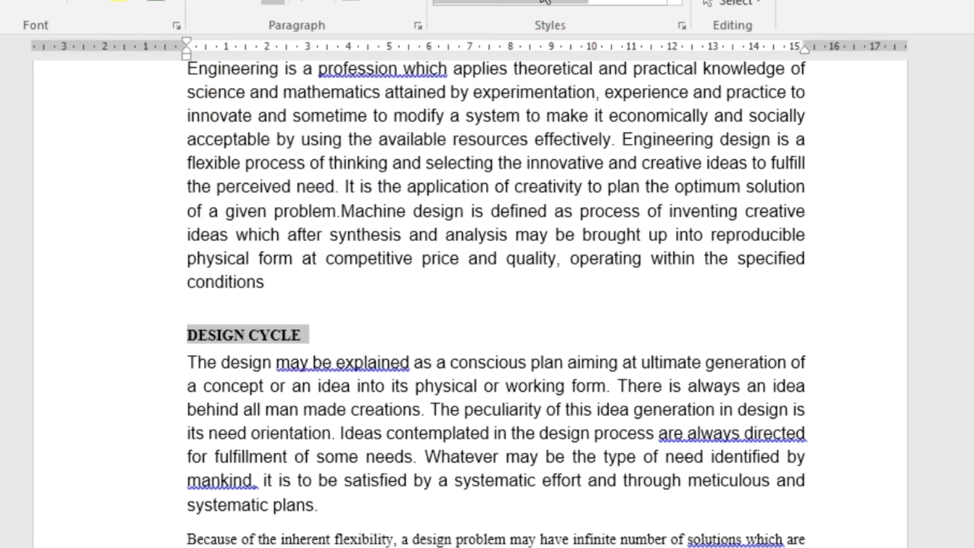
- Modify the MyHeading-1 style to use non-bold Arial at size 16
right_click(488, 2)
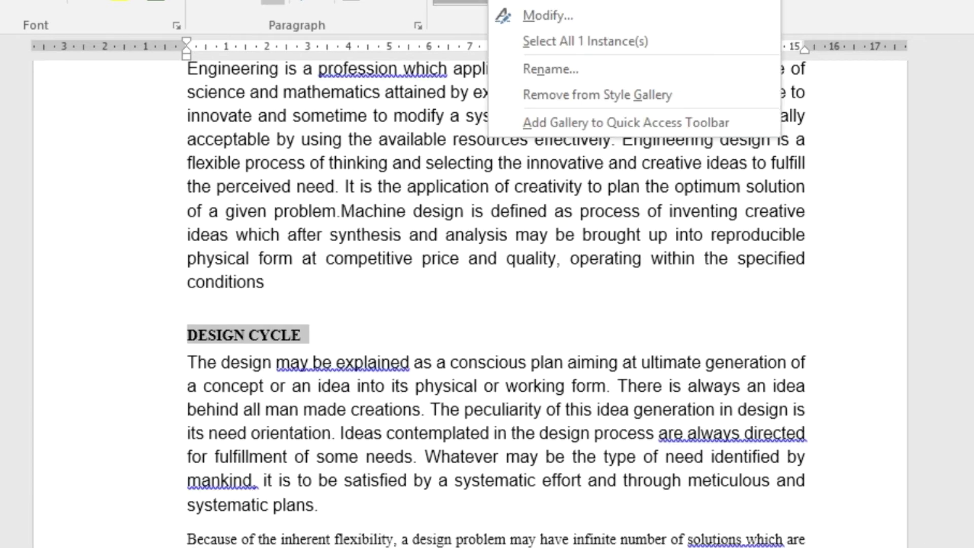
click(539, 17)
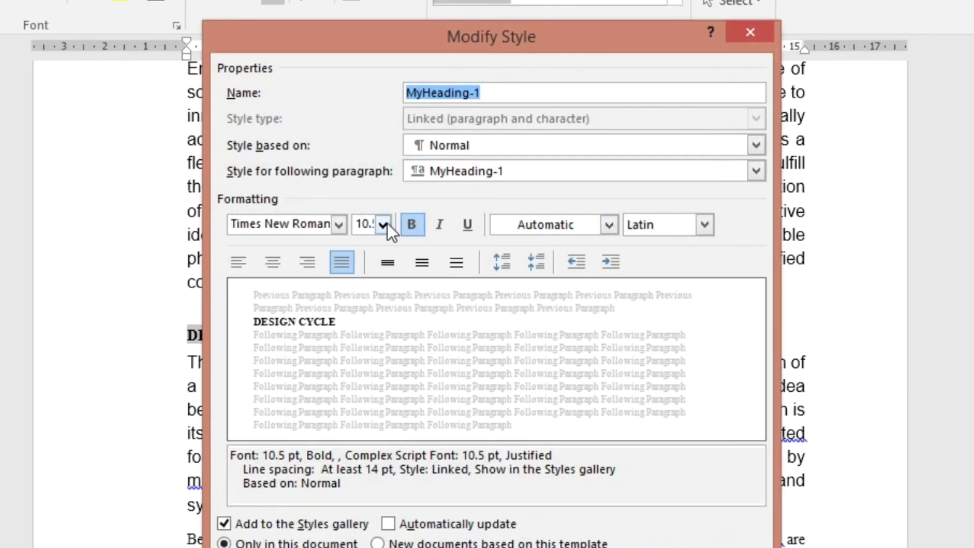
click(337, 226)
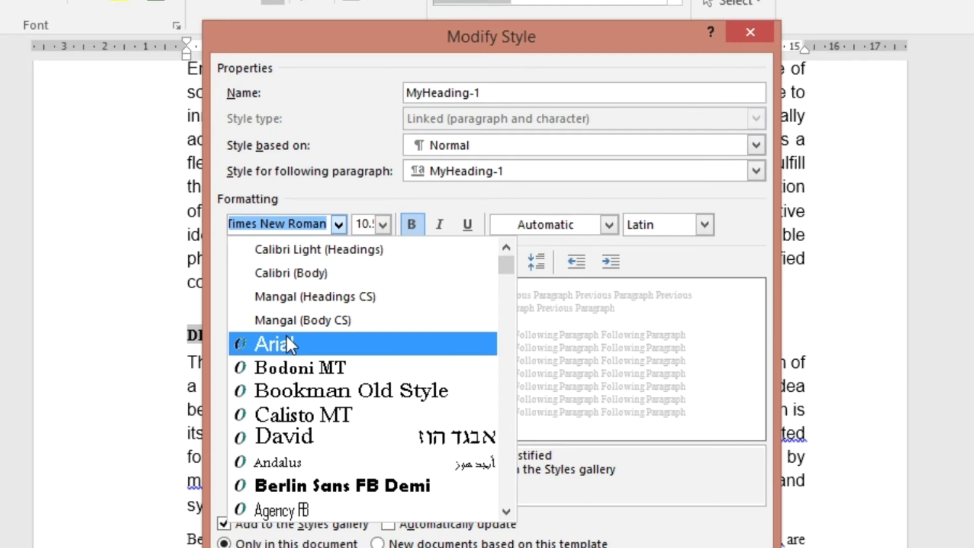
scroll(287, 330, down, 2)
click(288, 248)
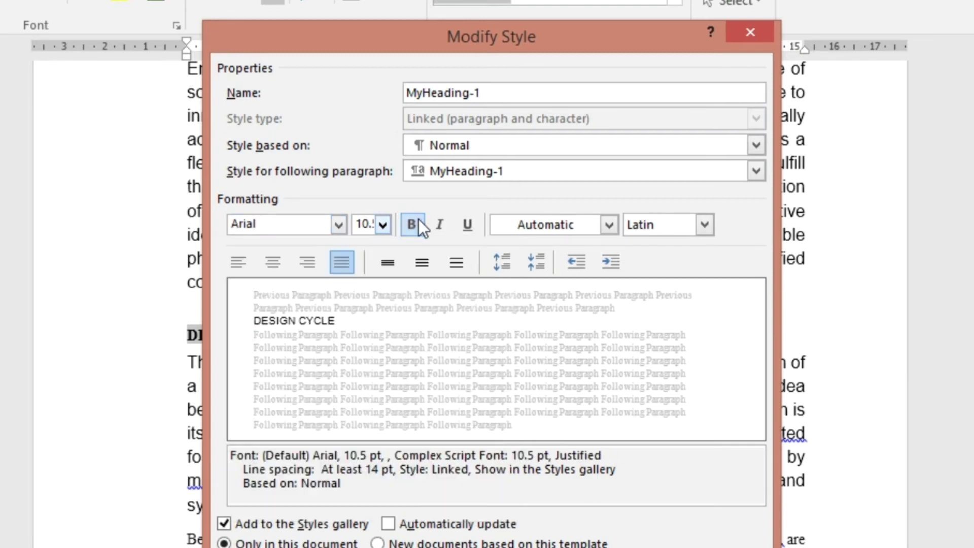
click(383, 223)
click(357, 333)
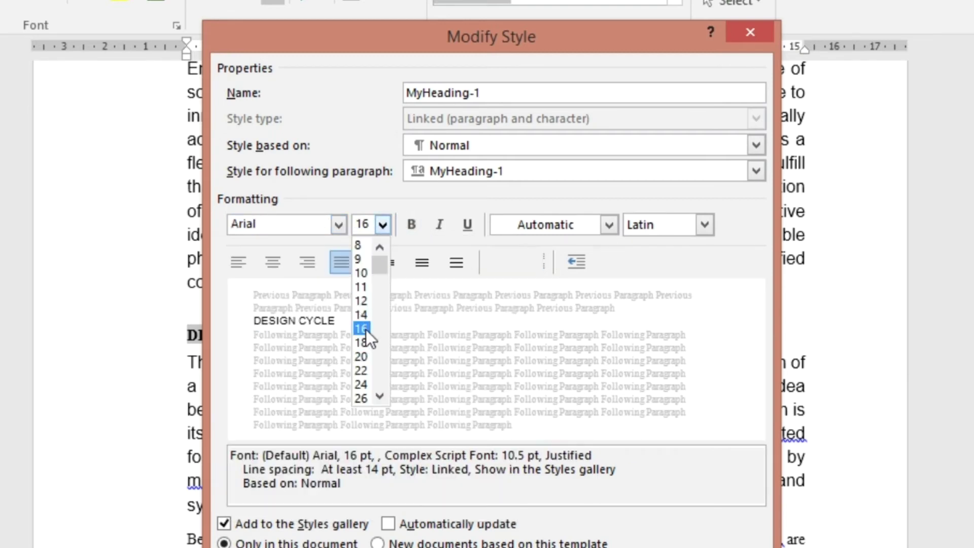
- Set the MyHeading-1 style's paragraph spacing to 12 pt before and 6 pt after
click(238, 547)
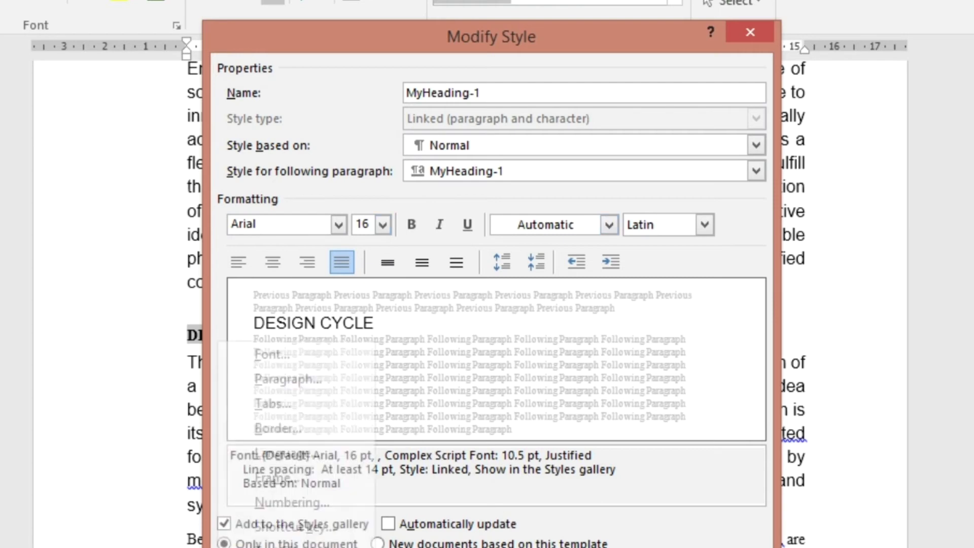
click(294, 388)
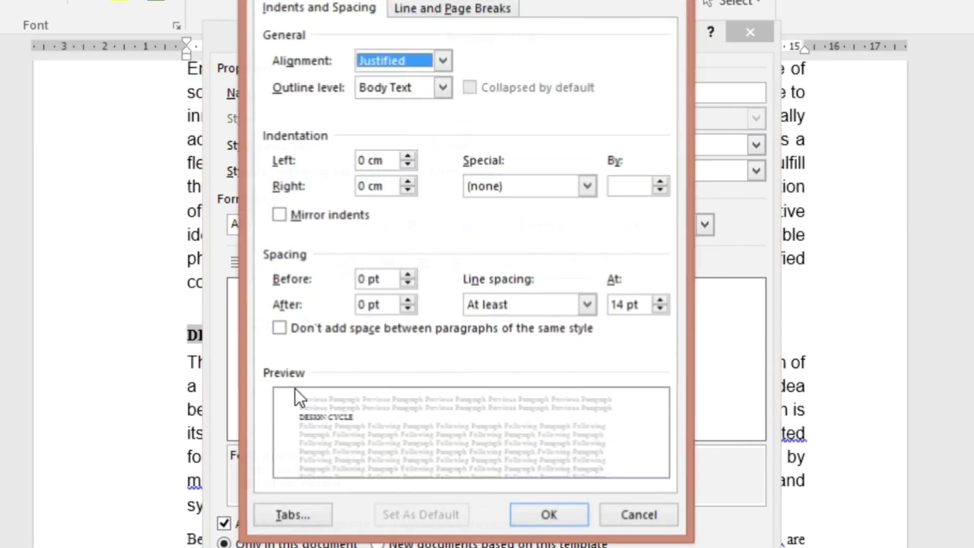
click(408, 275)
click(408, 275)
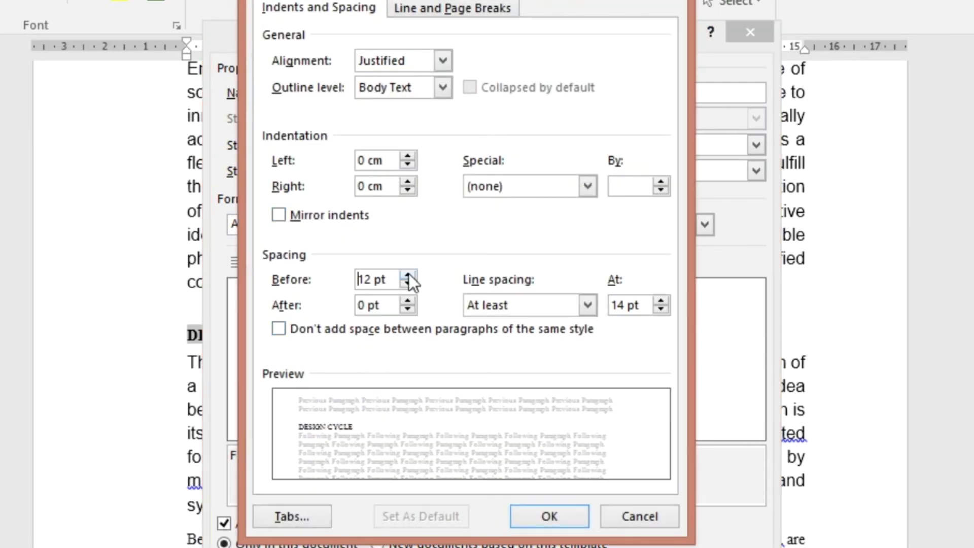
click(408, 301)
click(550, 515)
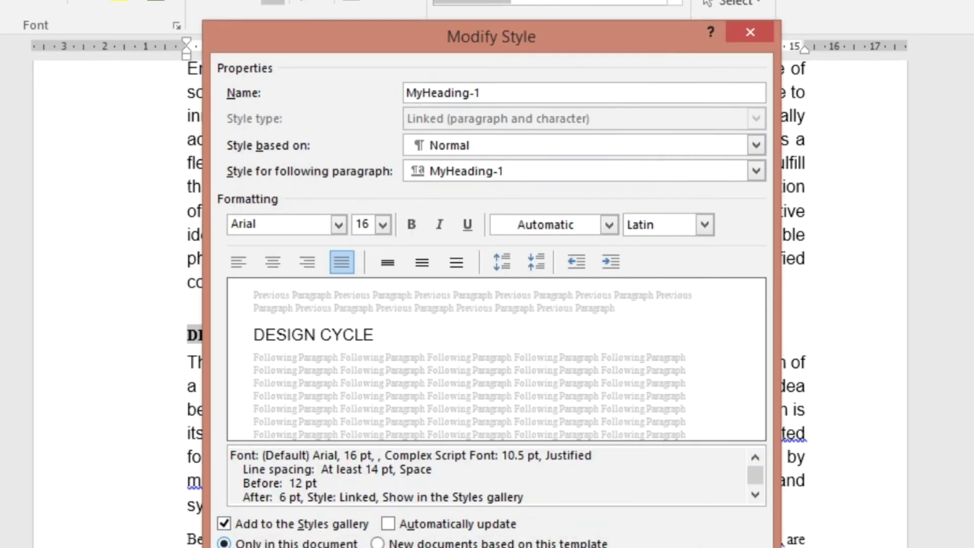
- Set the MyHeading-1 font color to the darkest shade of the orange Accent 2 theme color and save the style
click(238, 545)
click(287, 351)
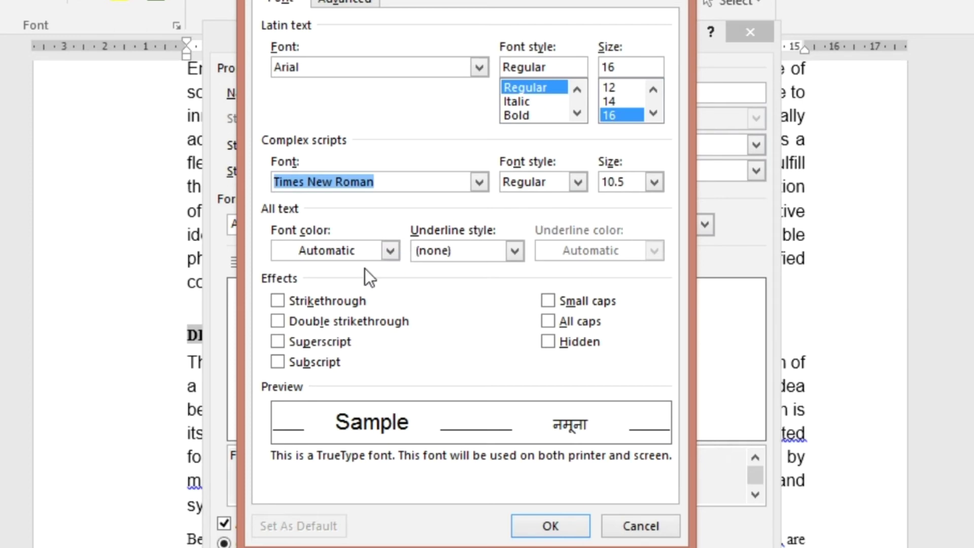
click(388, 251)
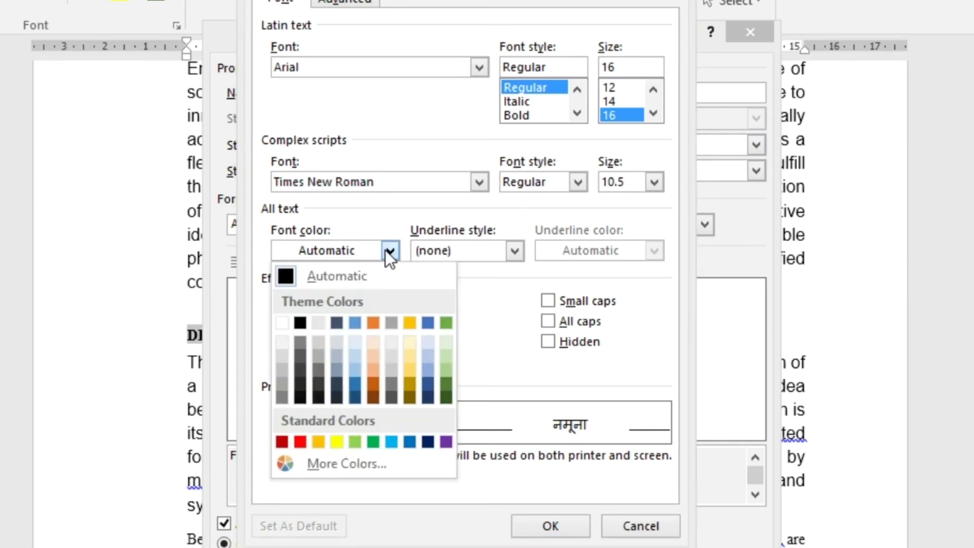
click(372, 396)
click(550, 526)
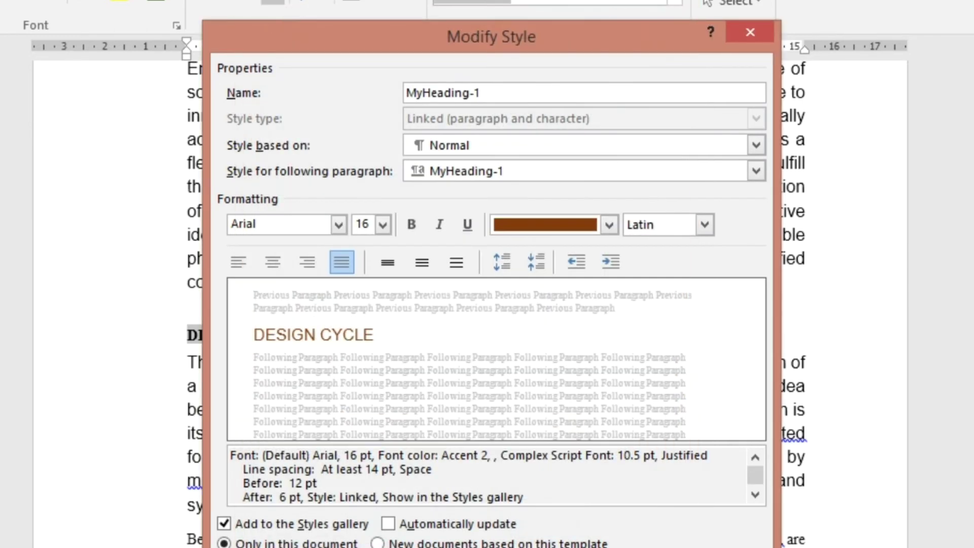
key(Return)
key(Right)
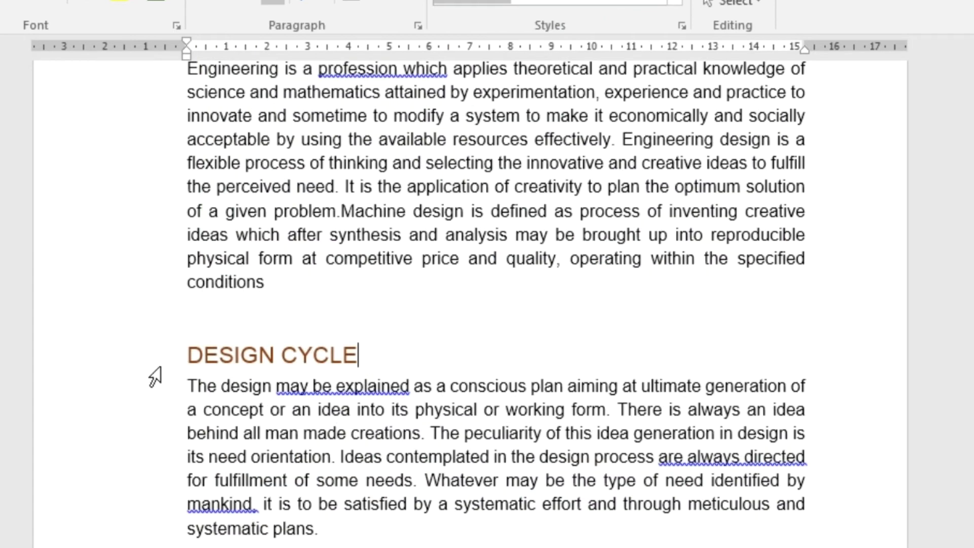
- Switch to Document1 and show the Navigation Pane with the document's headings
scroll(519, 400, down, 4)
scroll(519, 401, up, 8)
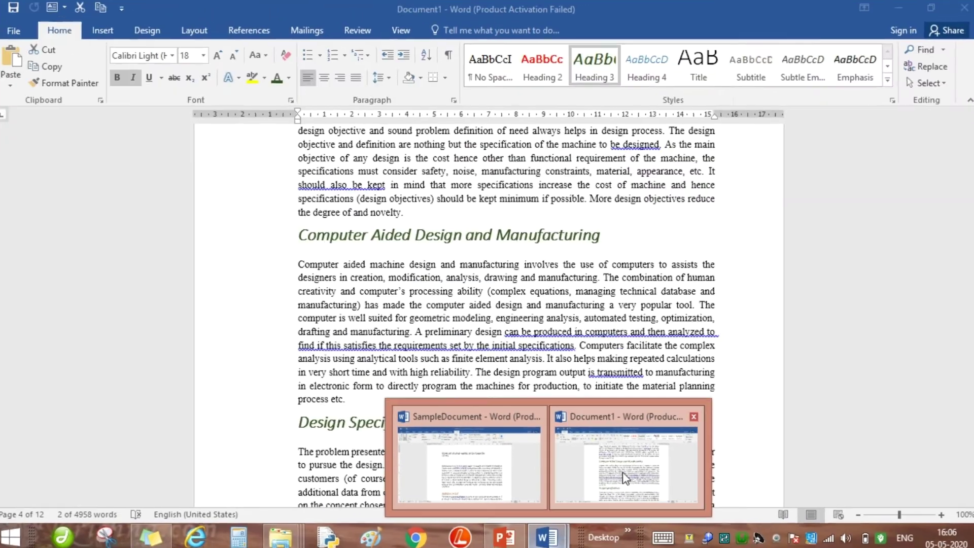
click(629, 523)
click(417, 314)
scroll(417, 314, up, 4)
scroll(417, 314, up, 5)
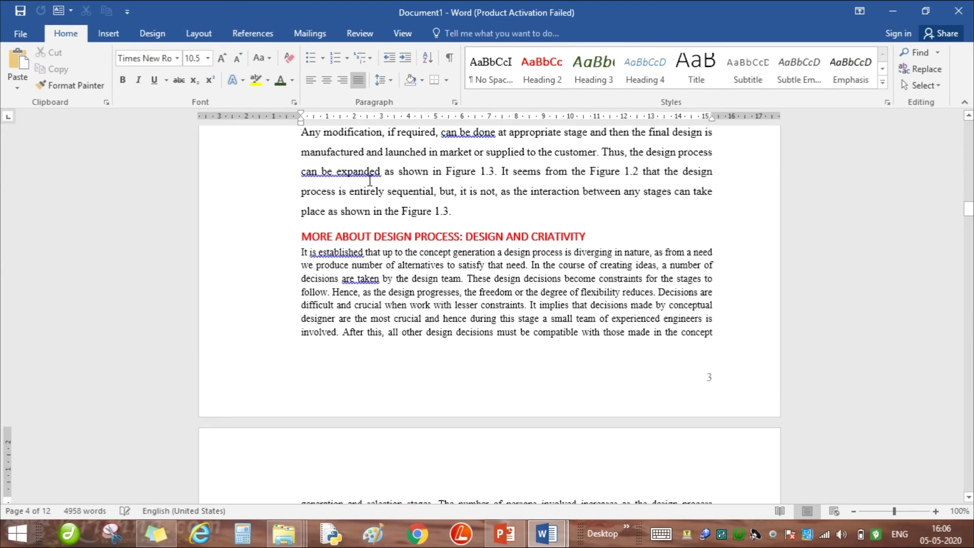
click(361, 35)
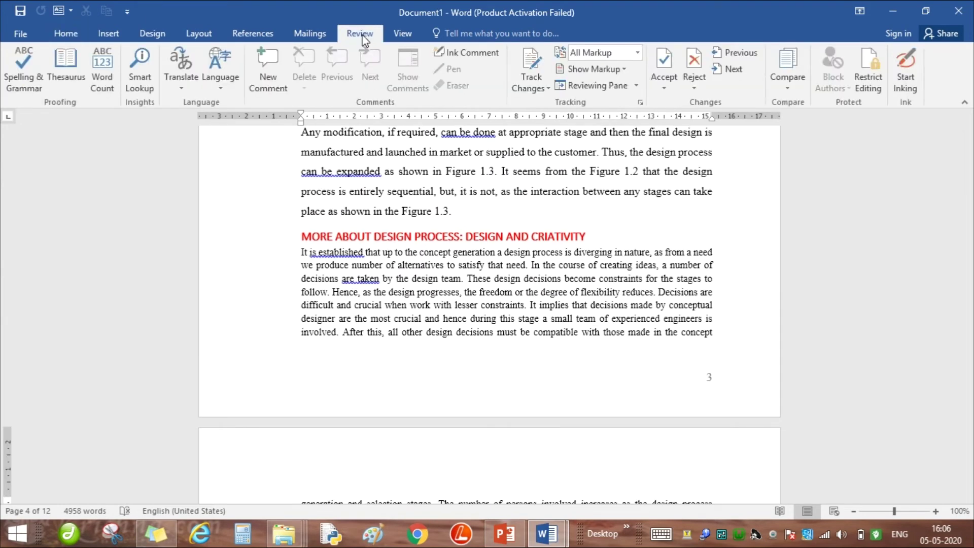
click(404, 36)
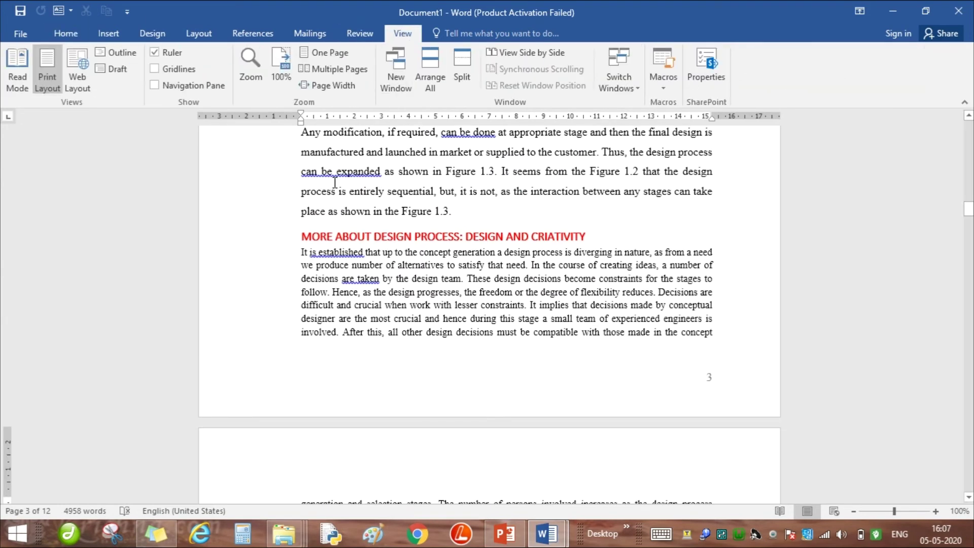
click(191, 88)
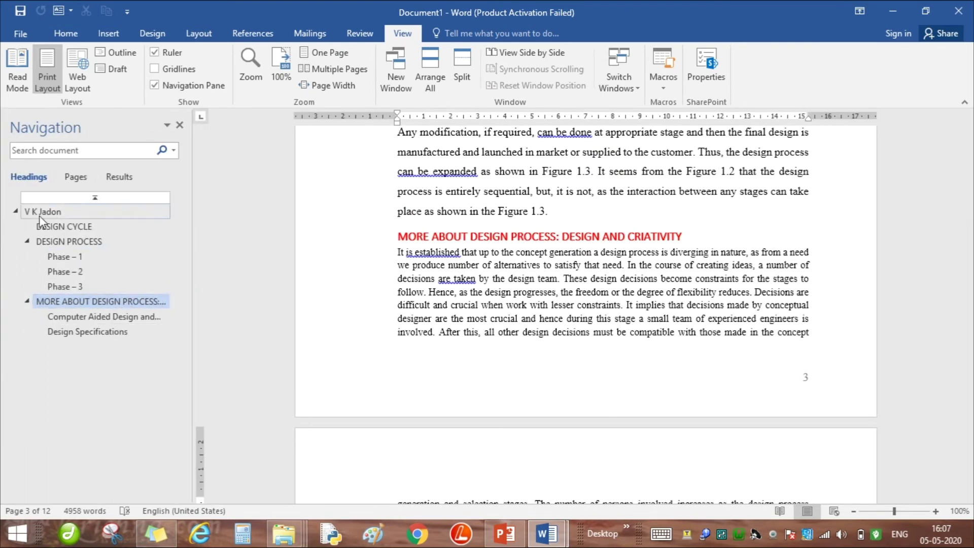
- Examine the document structure by jumping through its headings from Phase – 1 to Design Specifications in the Navigation Pane
scroll(423, 235, up, 2)
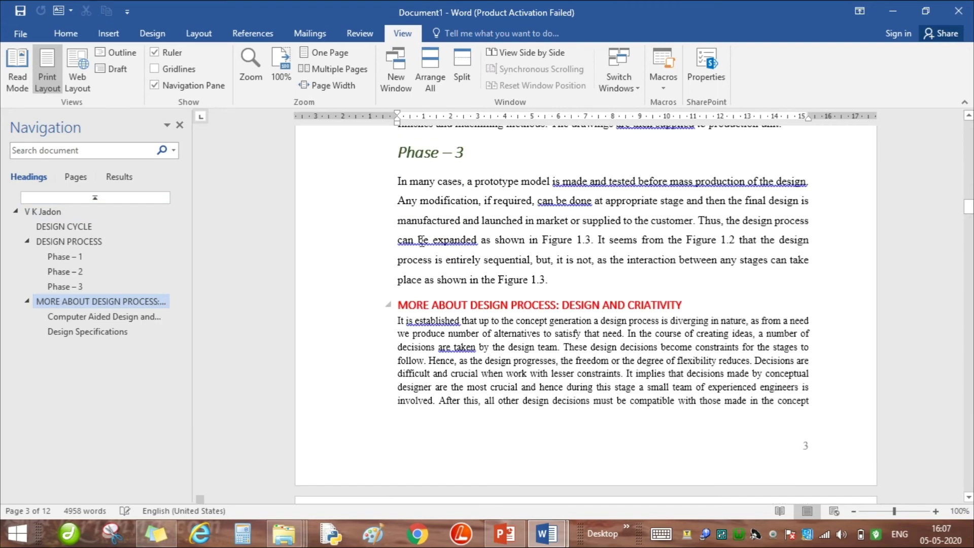
click(25, 240)
click(72, 258)
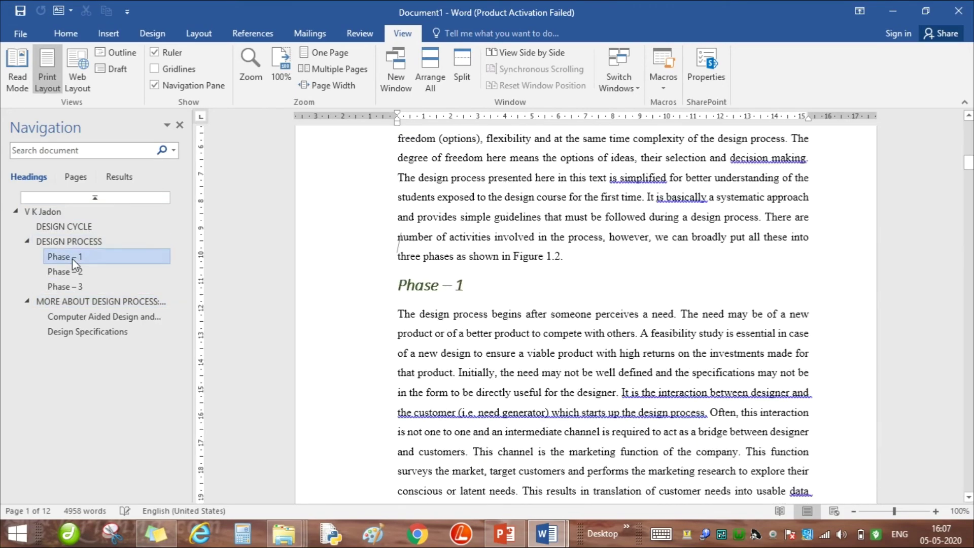
click(72, 274)
click(76, 287)
click(86, 302)
click(96, 317)
click(102, 332)
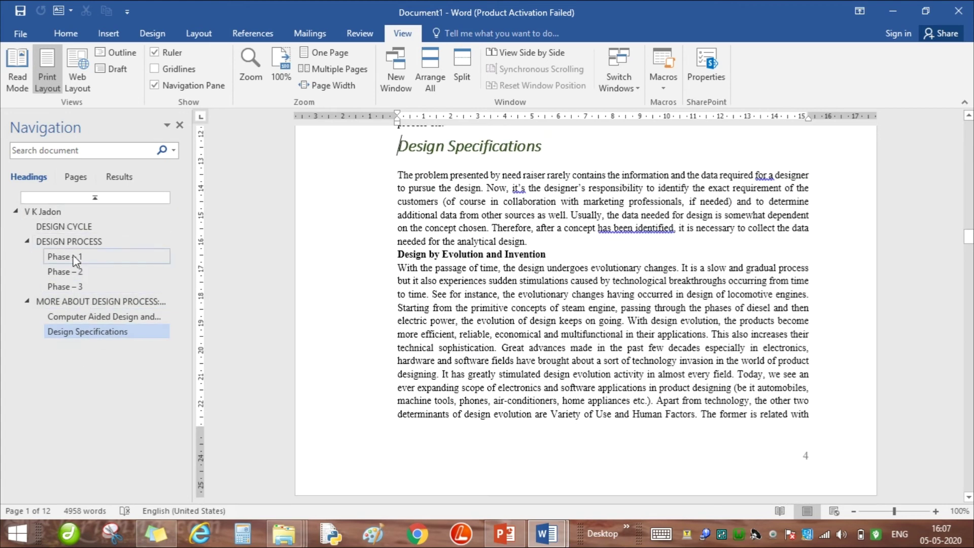
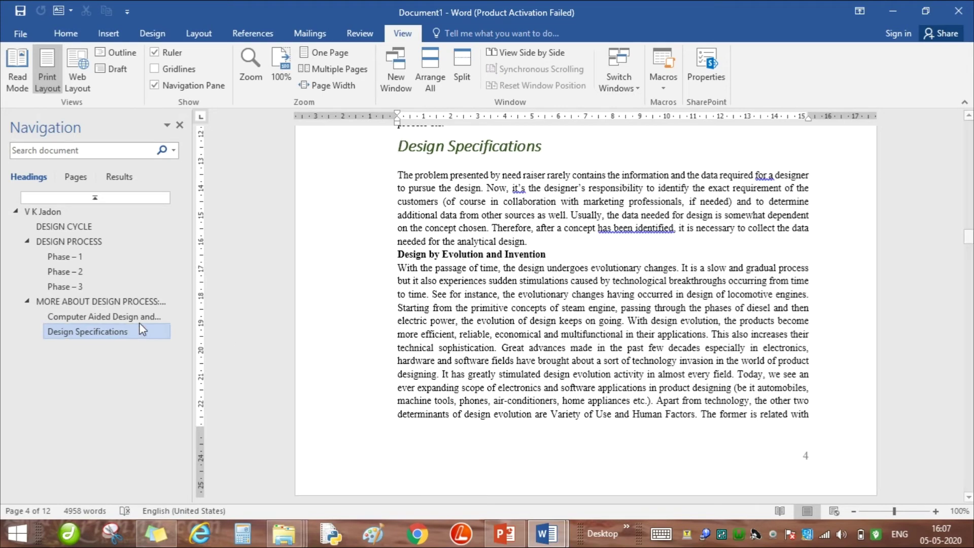
click(68, 257)
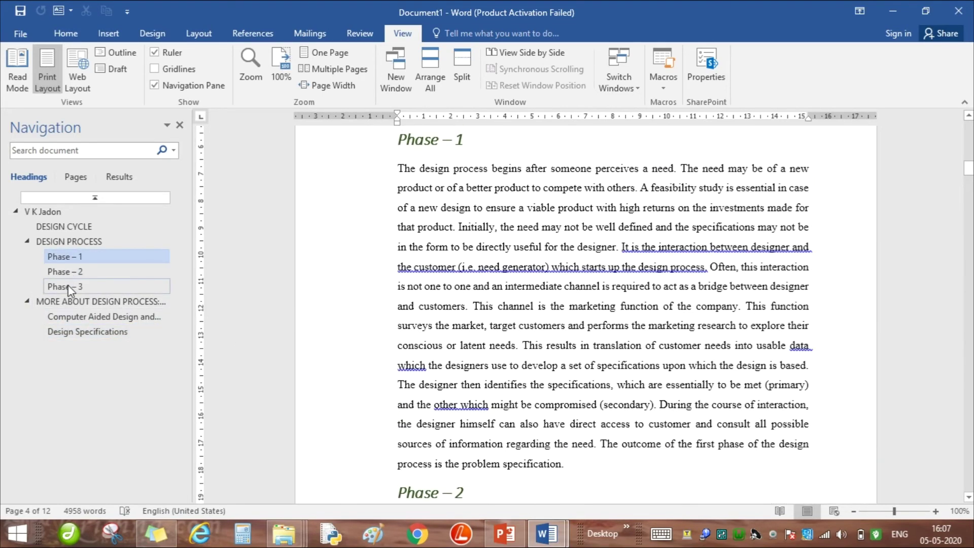
click(69, 286)
click(74, 302)
click(81, 316)
click(86, 333)
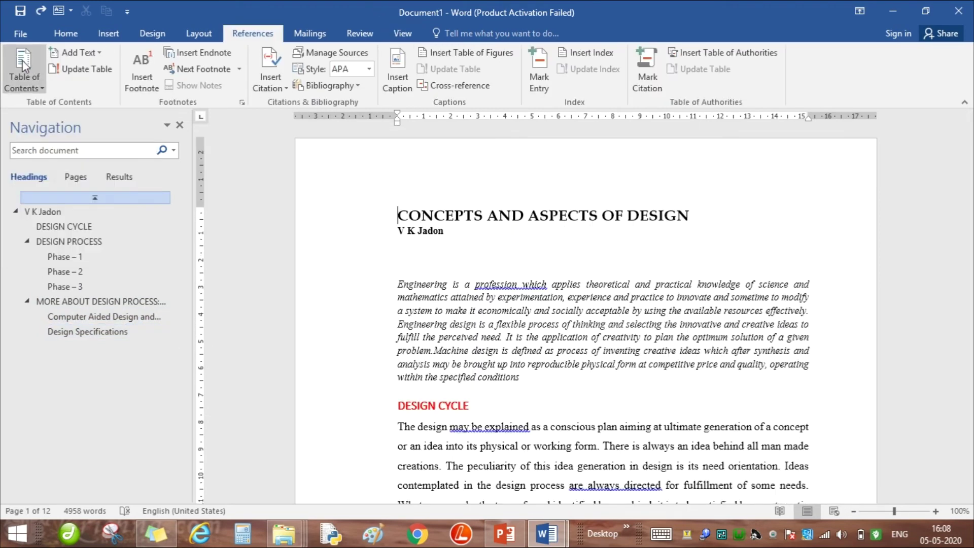
- Insert the Automatic Table 1 table of contents before the document title, with a blank line after it
click(24, 65)
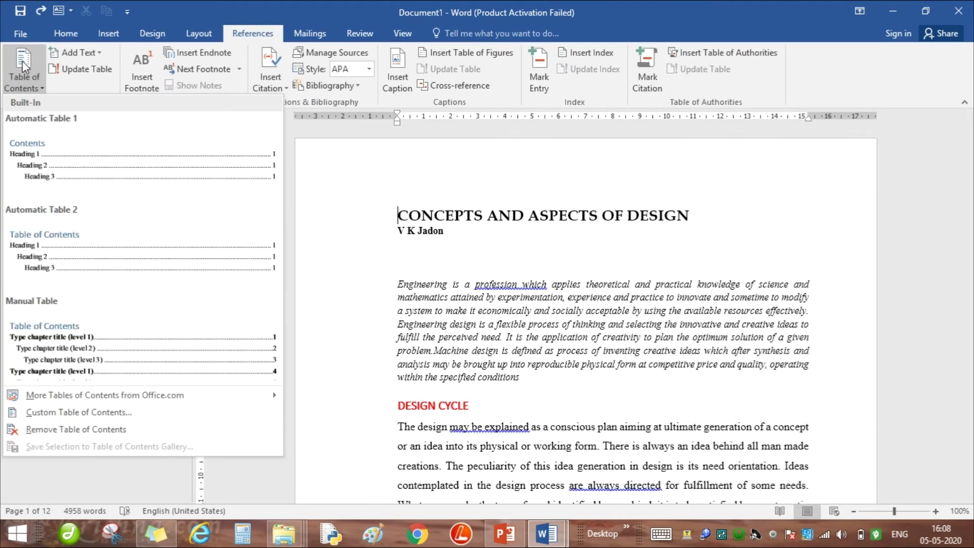
click(53, 141)
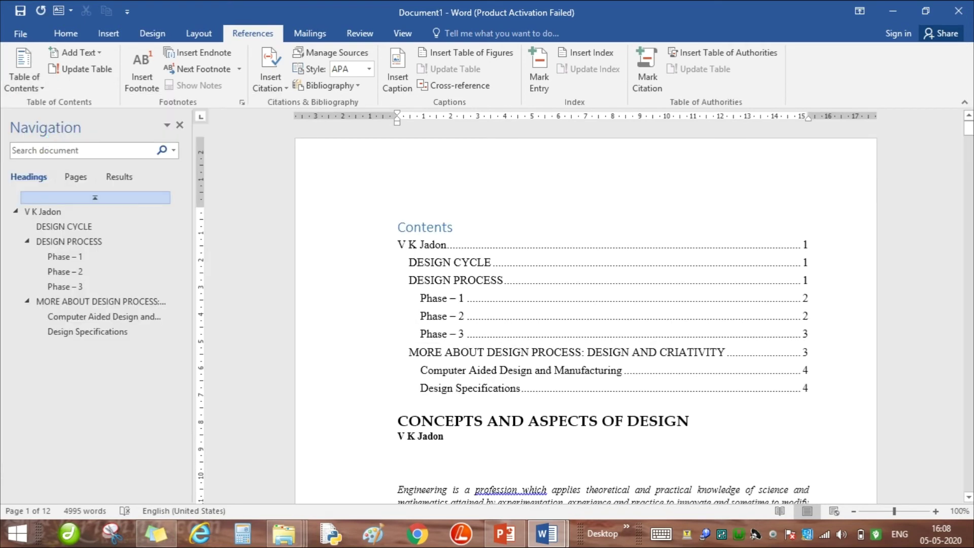
key(Return)
- Update the table of contents, refreshing the page numbers only
click(499, 267)
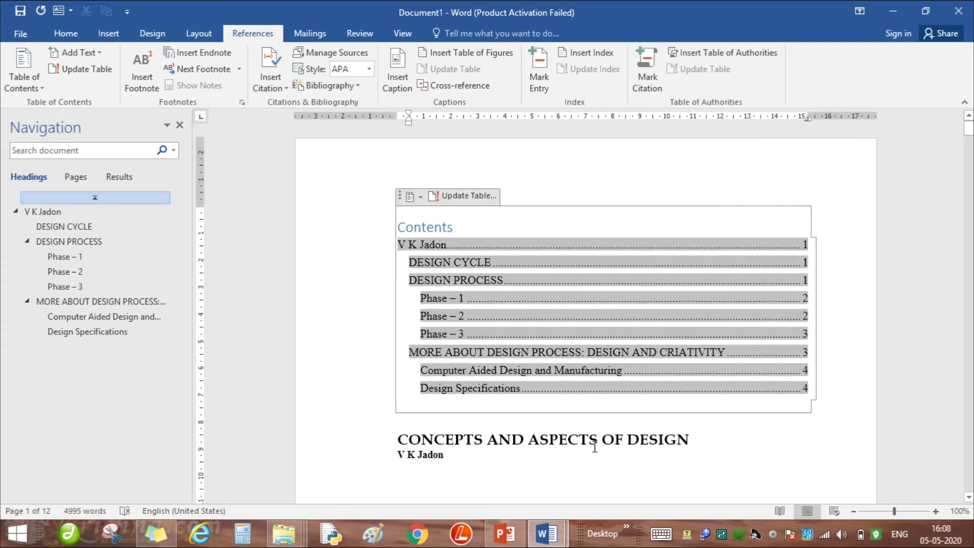
click(456, 195)
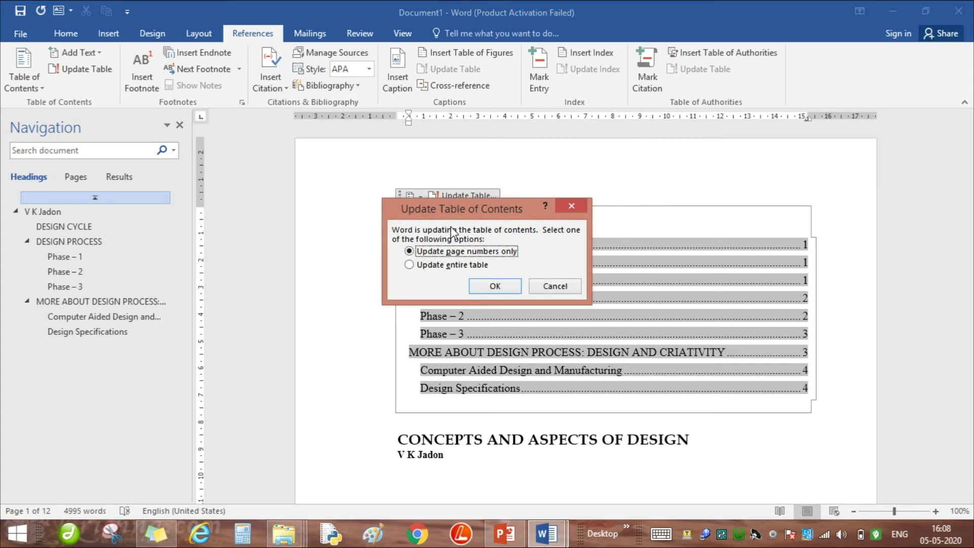
click(488, 289)
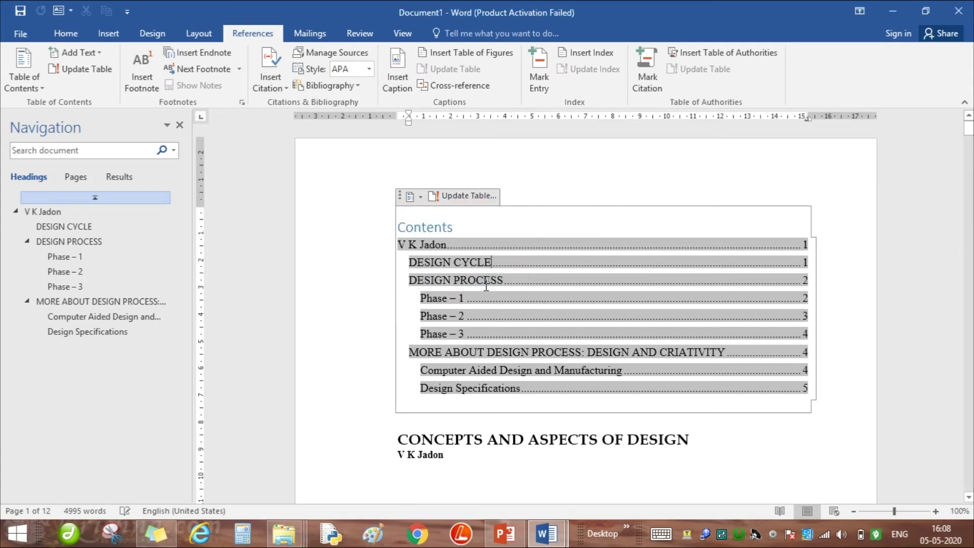
- Look at the update options for the table of contents without applying them, and return to the document title
click(458, 196)
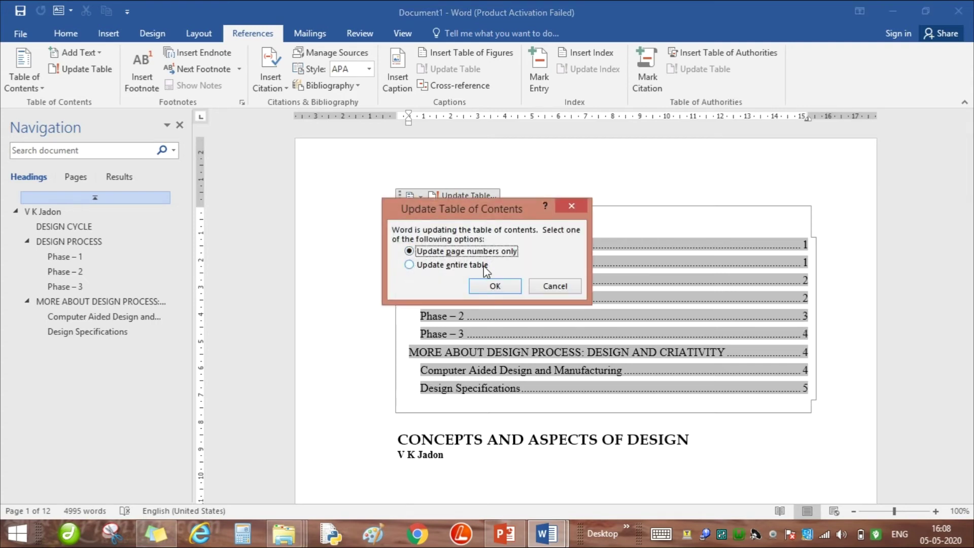
click(554, 286)
scroll(582, 418, down, 4)
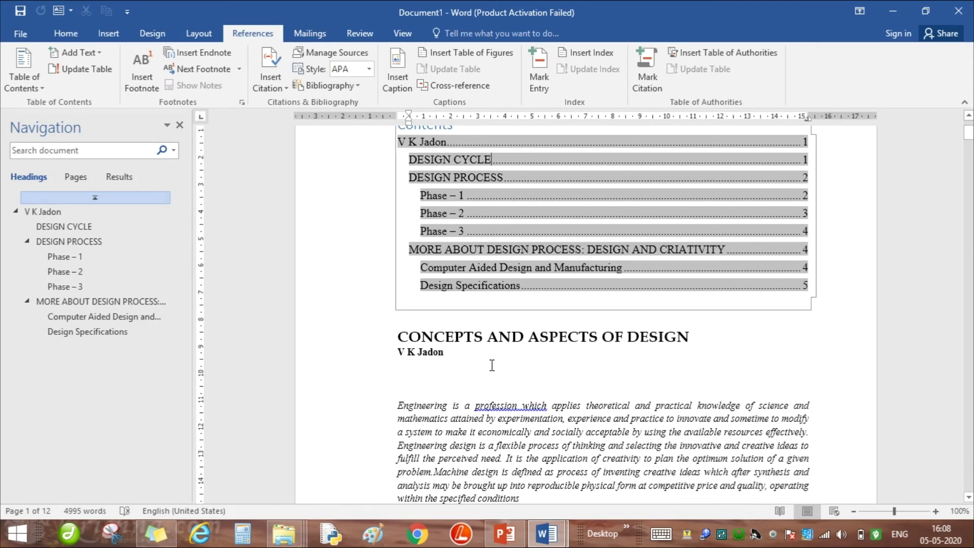
click(456, 322)
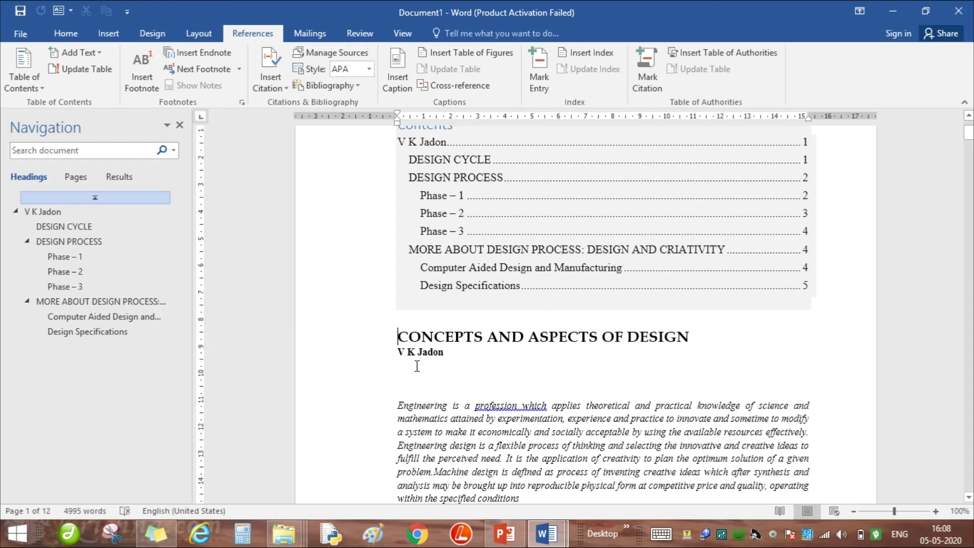
scroll(417, 366, up, 3)
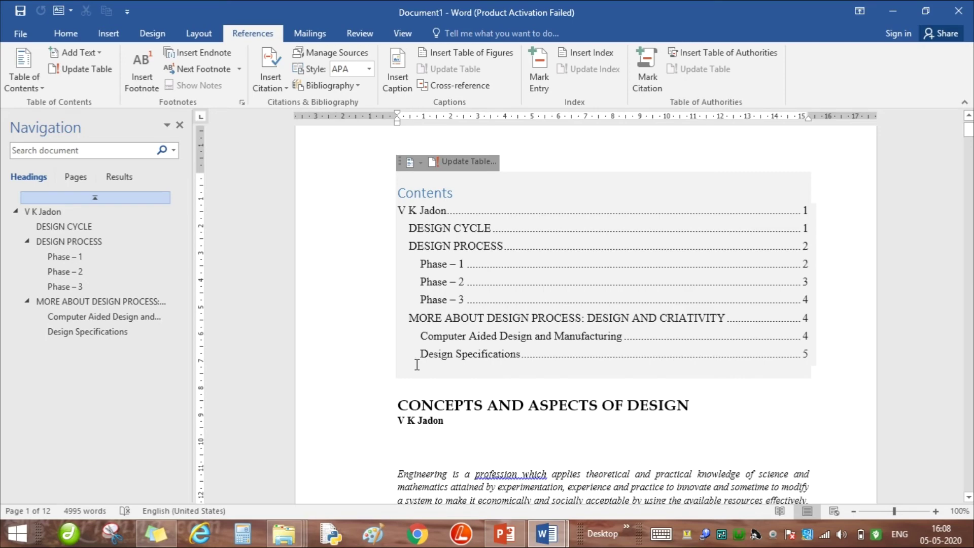
- Jump through the headings from Phase – 1 to Computer Aided Design and Manufacturing, and close the Navigation Pane
click(65, 257)
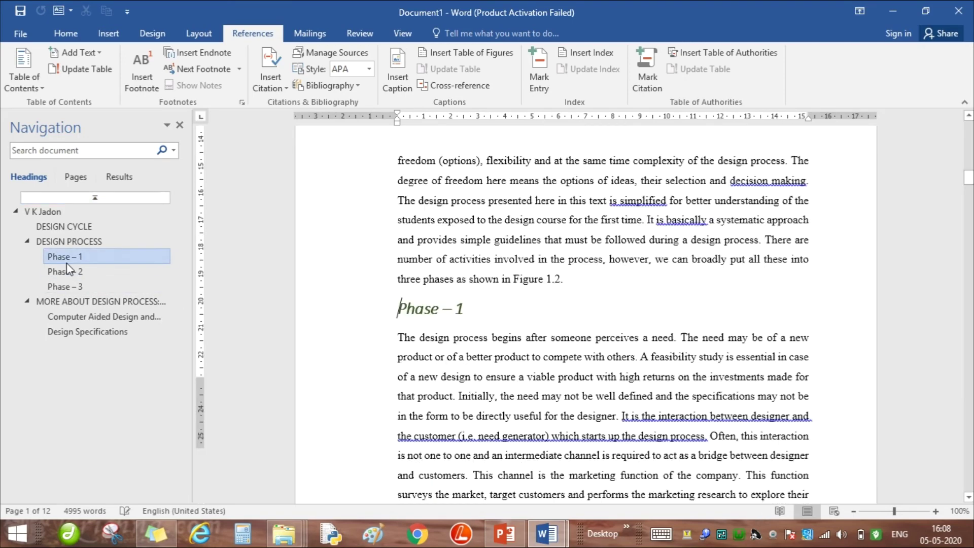
click(70, 274)
click(71, 287)
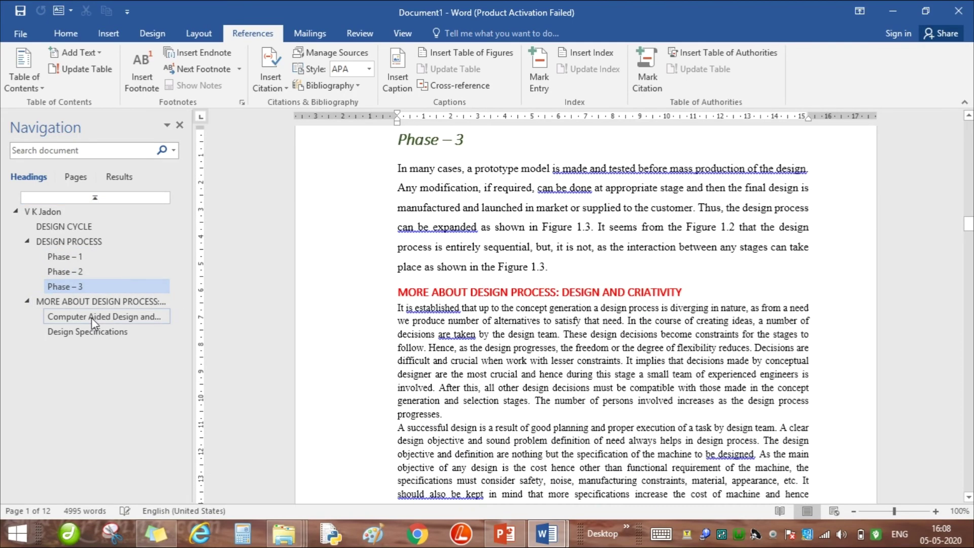
click(91, 317)
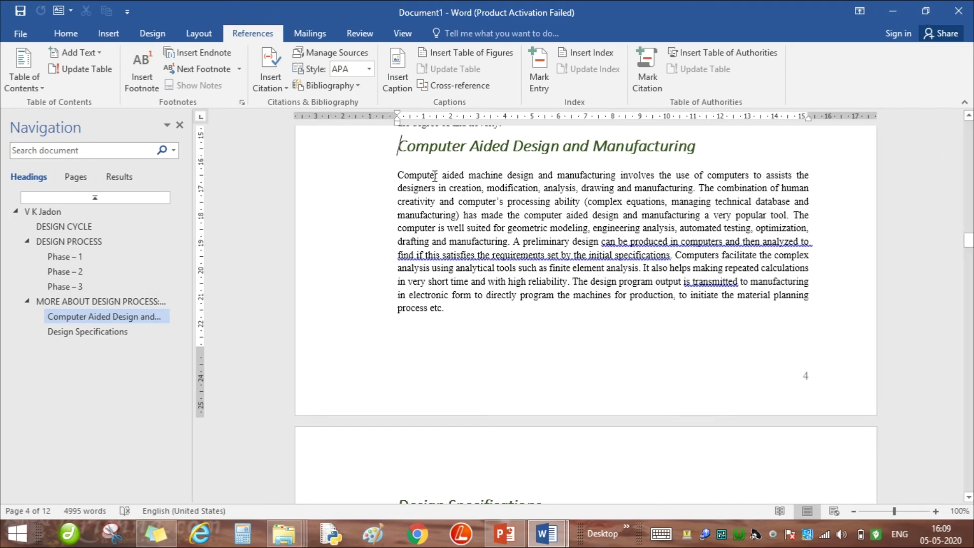
click(180, 126)
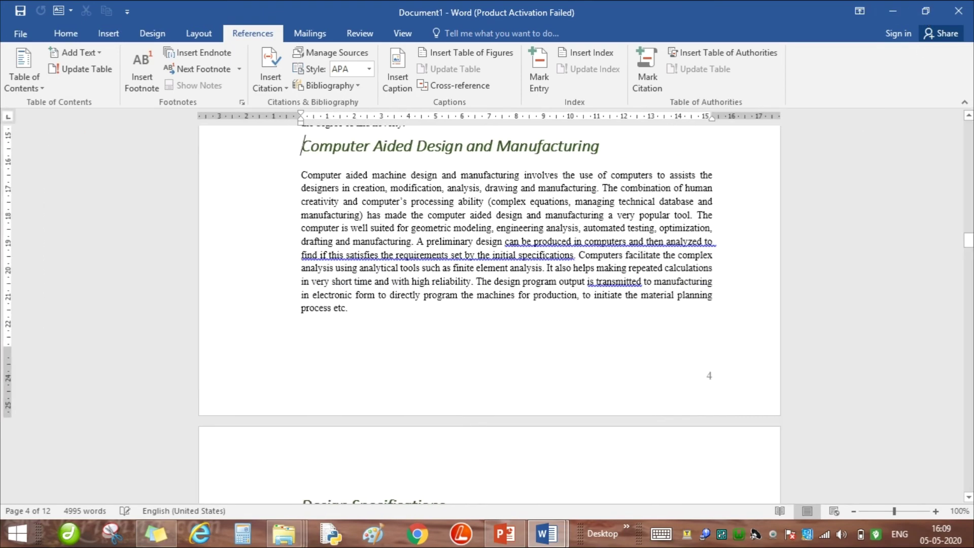
- Open the Format Shape settings for the handle's centre line in the screw jack drawing on the last page
drag(969, 232, 969, 485)
scroll(601, 285, up, 3)
click(524, 260)
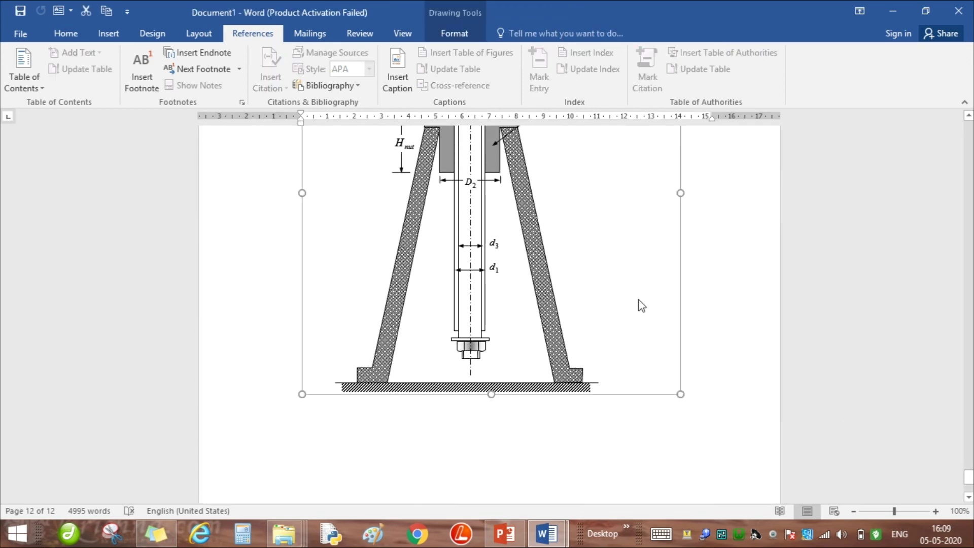
scroll(639, 304, up, 3)
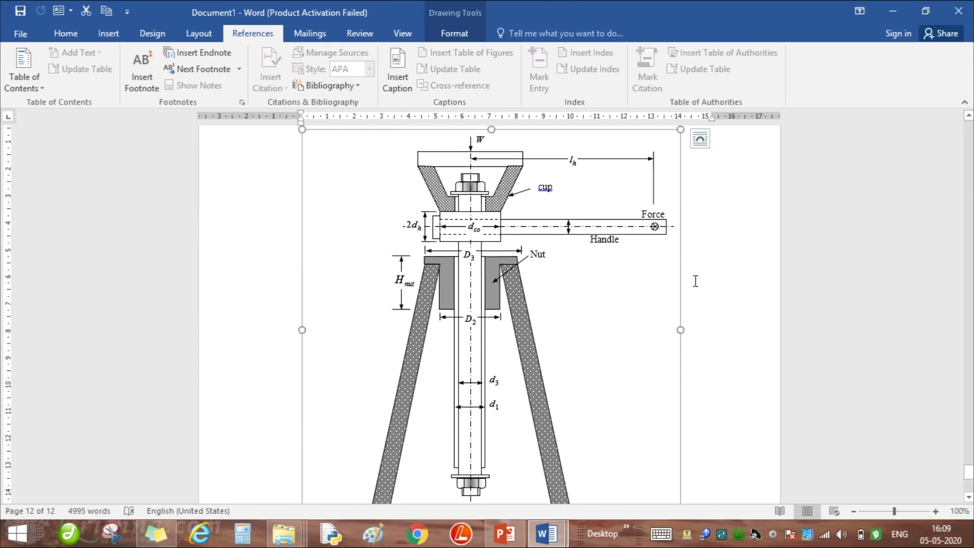
right_click(510, 226)
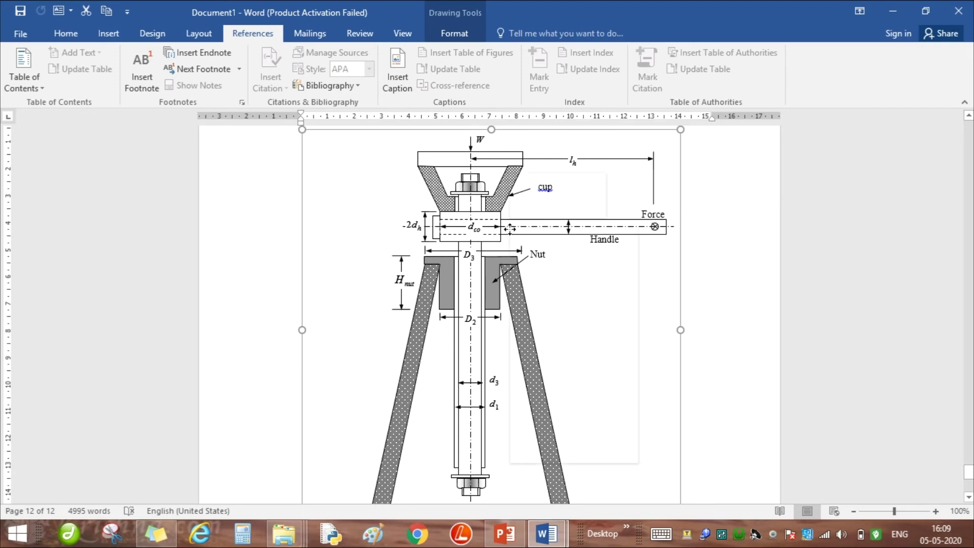
click(584, 452)
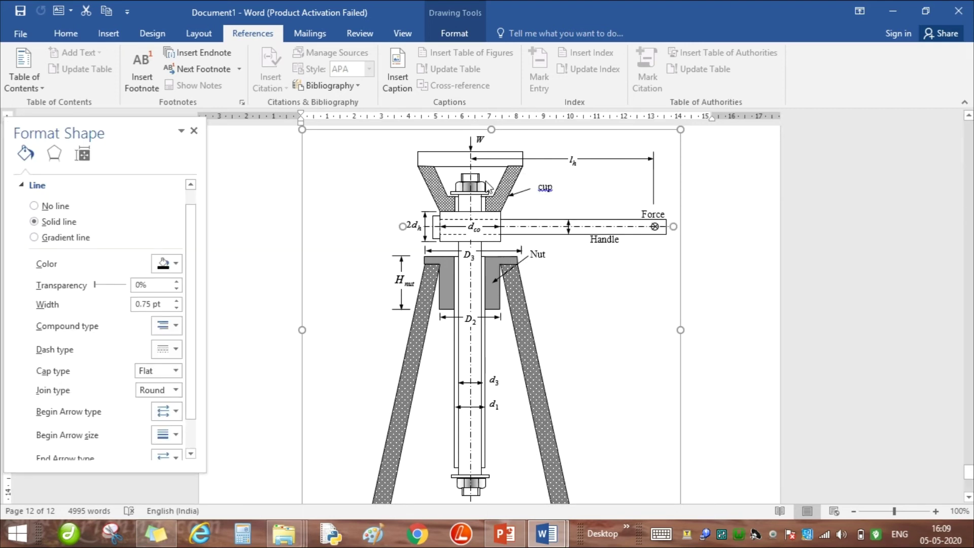
- Pull the screw jack drawing apart by moving its right cup and nut sections, both legs, vertical centre line and upper nut
click(498, 187)
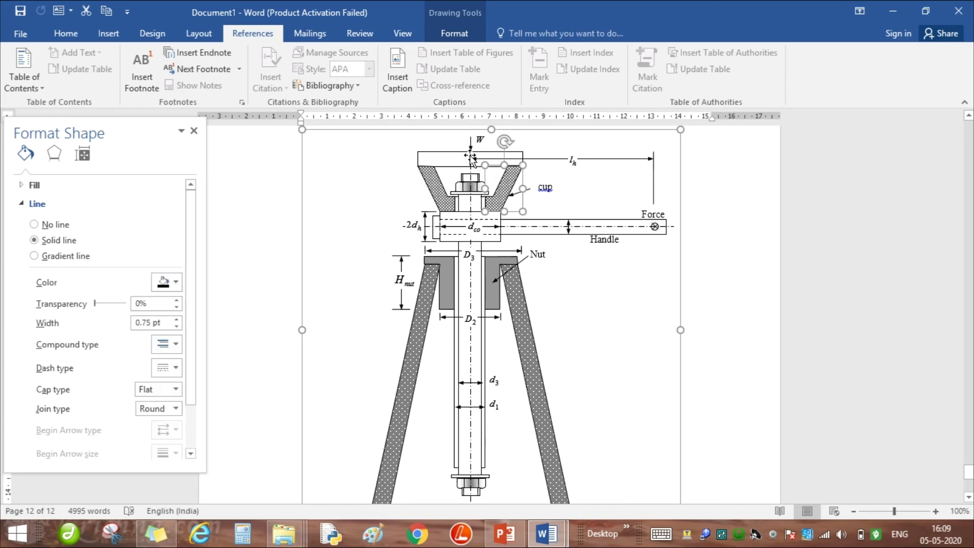
drag(510, 193, 638, 317)
drag(526, 337, 607, 335)
drag(490, 289, 543, 309)
drag(424, 296, 370, 282)
drag(475, 282, 532, 305)
drag(471, 186, 531, 181)
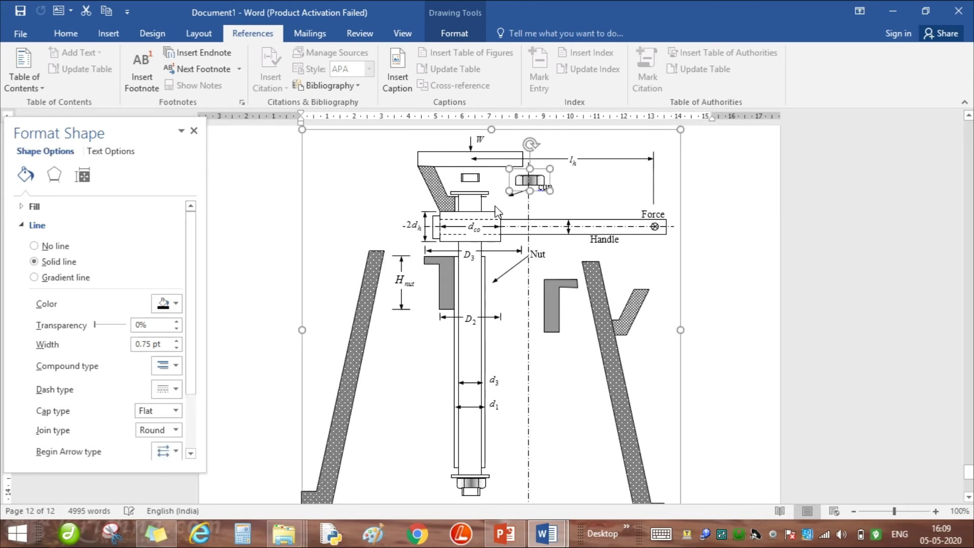
click(471, 172)
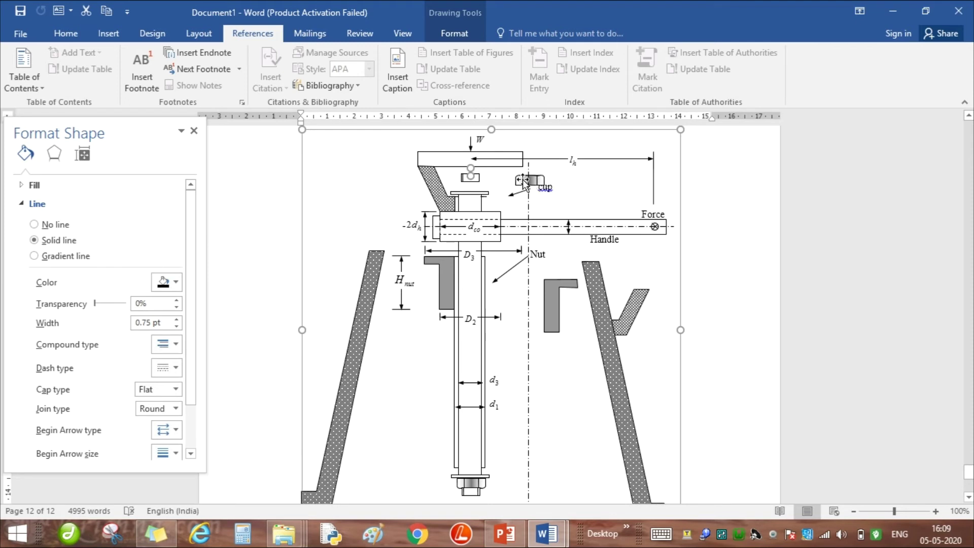
- Undo all the shape moves in the screw jack drawing
key(ctrl+z)
key(ctrl+z)
key(ctrl+z)
key(ctrl+z)
key(ctrl+z)
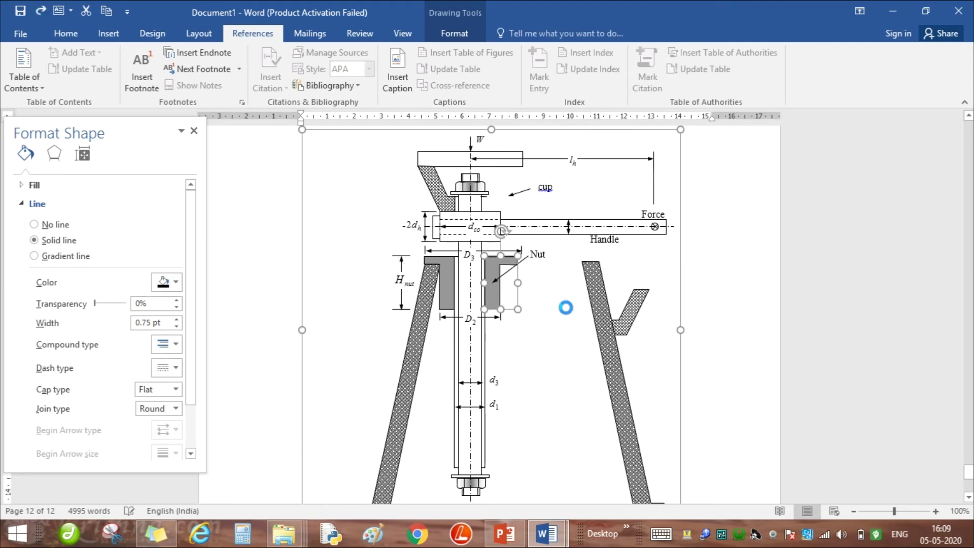
key(ctrl+z)
key(ctrl+z)
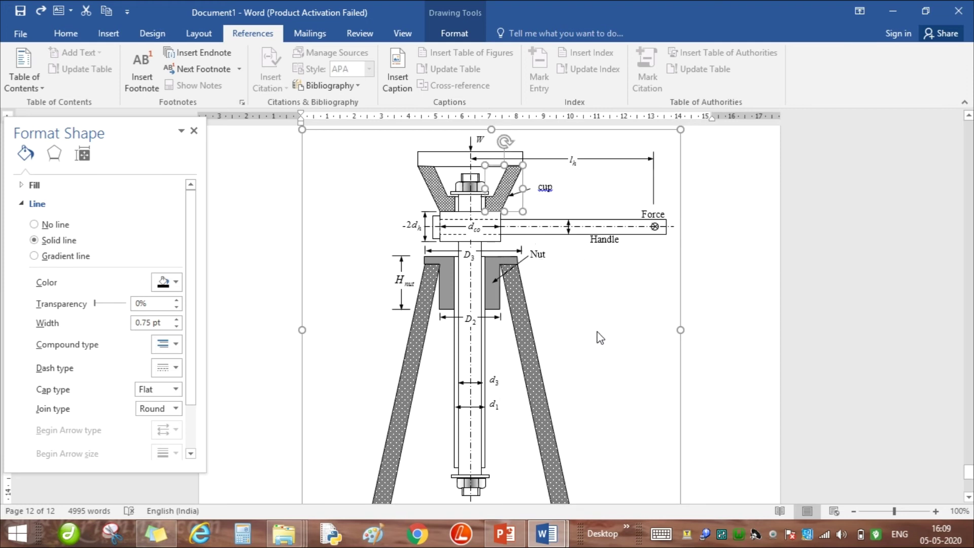
- Separate the inclined plane drawing on page 11 by moving its sloped face, triangular side, and the block's front and top faces
scroll(600, 338, up, 10)
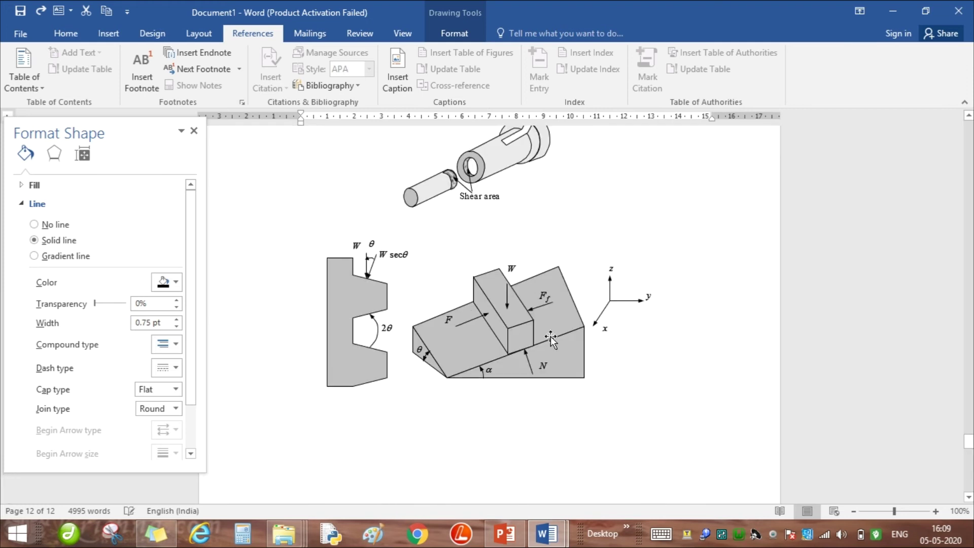
click(550, 337)
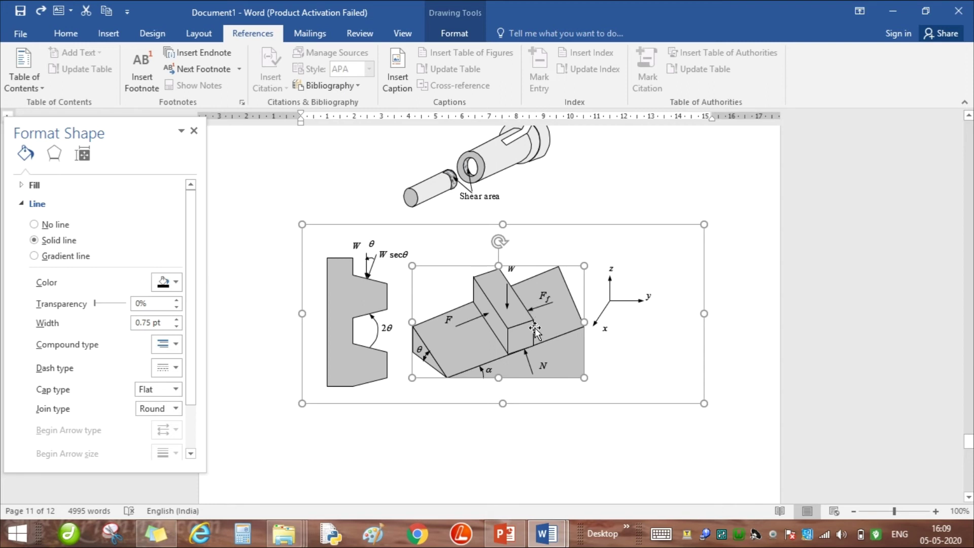
right_click(544, 303)
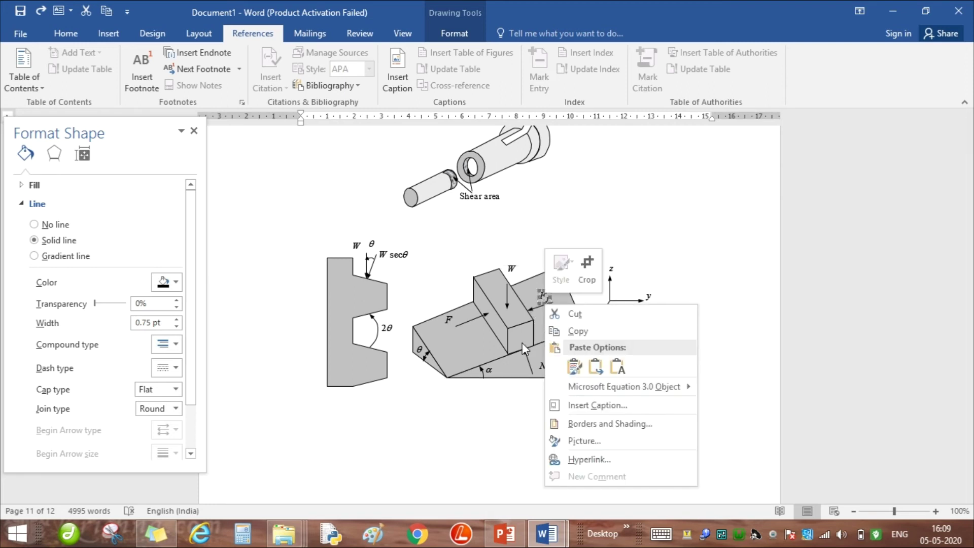
click(476, 342)
click(564, 319)
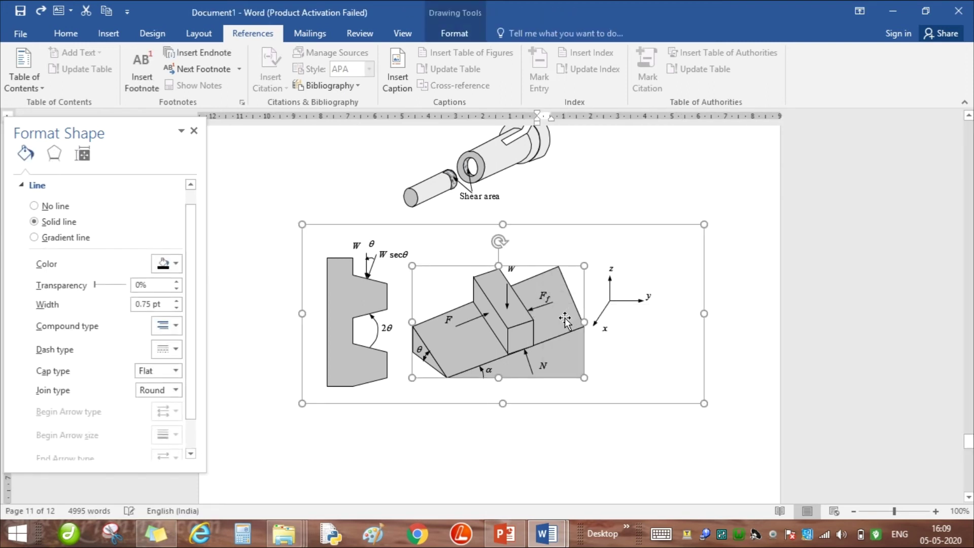
drag(564, 319, 559, 280)
drag(575, 365, 660, 352)
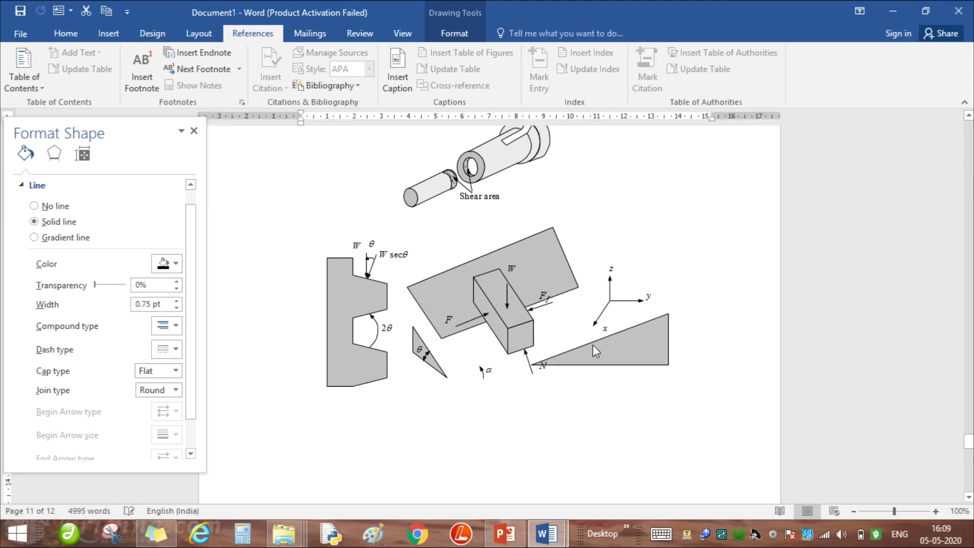
drag(521, 329, 604, 329)
drag(518, 309, 558, 287)
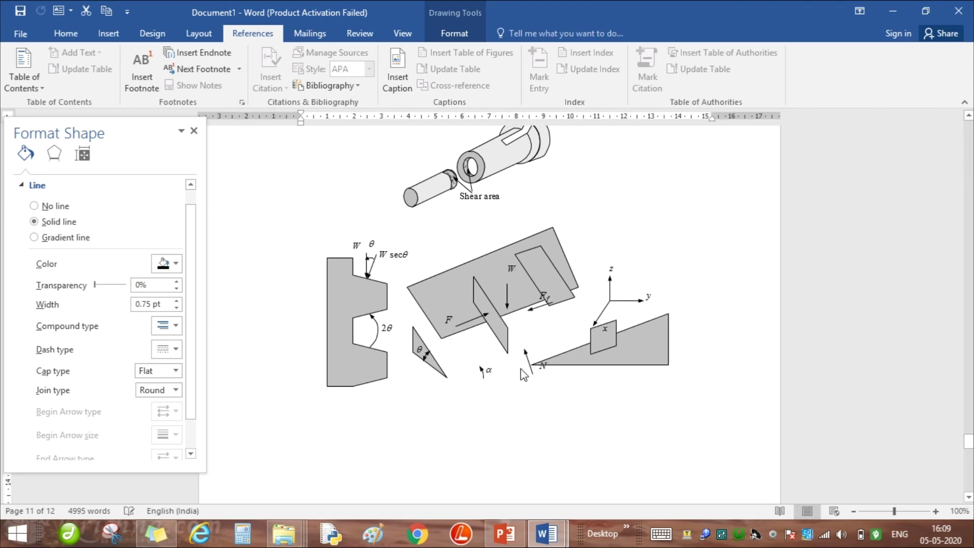
- Move the cylinder body and the round end face out of the Shear area drawing's assembly
scroll(500, 300, up, 3)
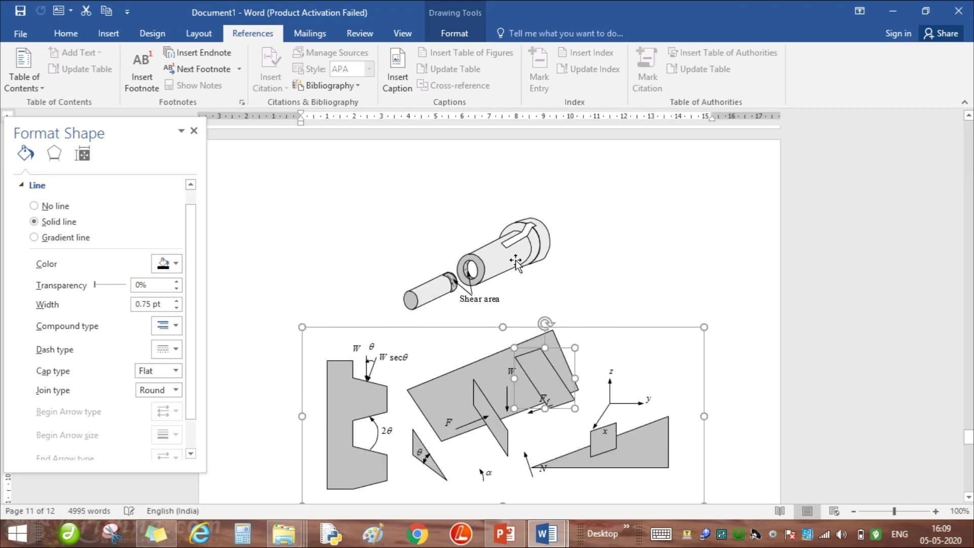
click(514, 261)
click(514, 261)
drag(515, 265, 447, 253)
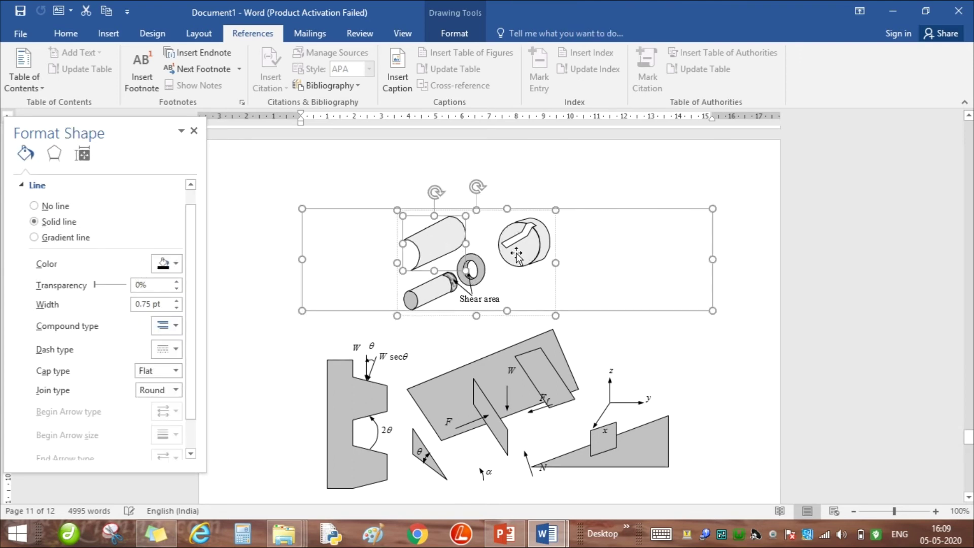
drag(529, 242, 547, 292)
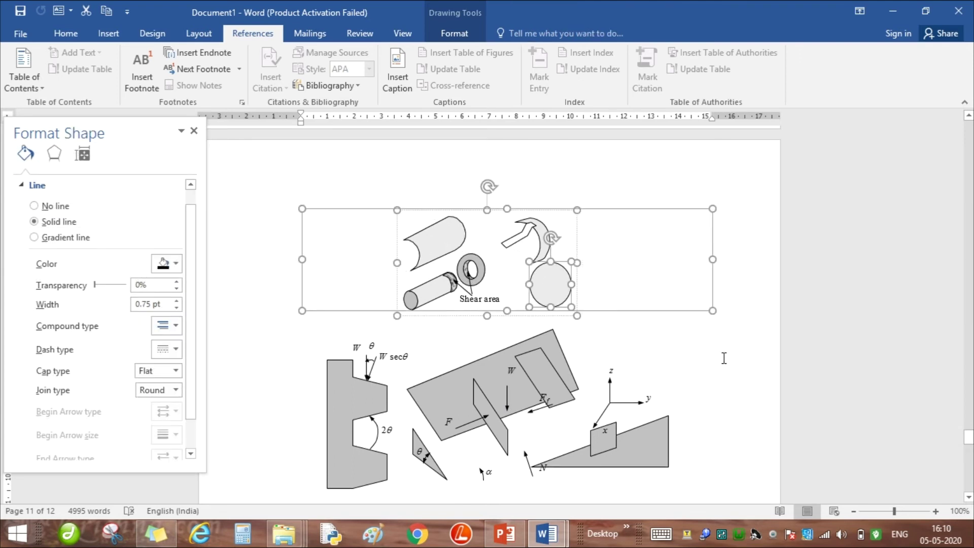
click(724, 358)
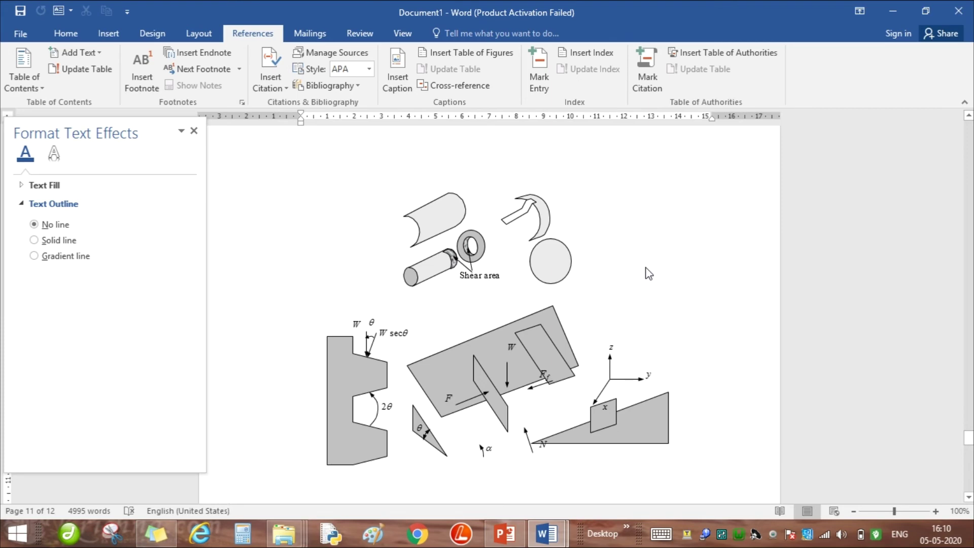
- Undo the shape moves in the Shear area and inclined plane drawings
key(ctrl+z)
key(ctrl+z)
key(ctrl+z)
key(ctrl+z)
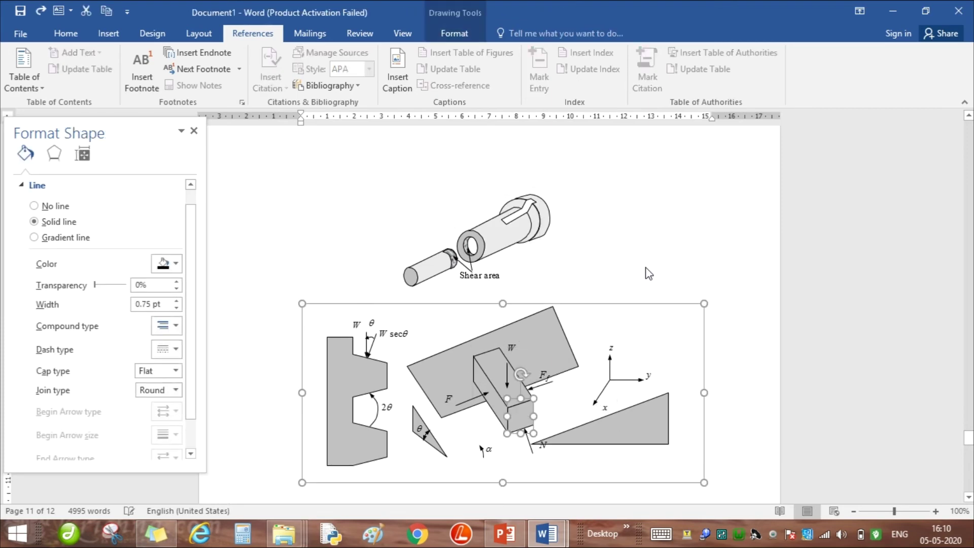
key(ctrl+z)
key(ctrl+z)
key(ctrl+z)
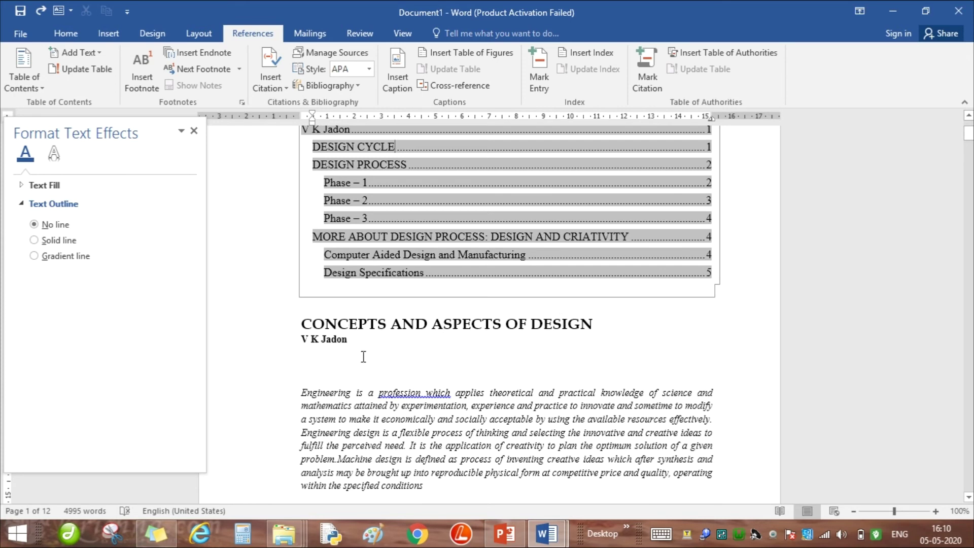
- Browse the Featured and Personal templates for a new document, and create a blank document from the Featured ones
scroll(485, 392, down, 2)
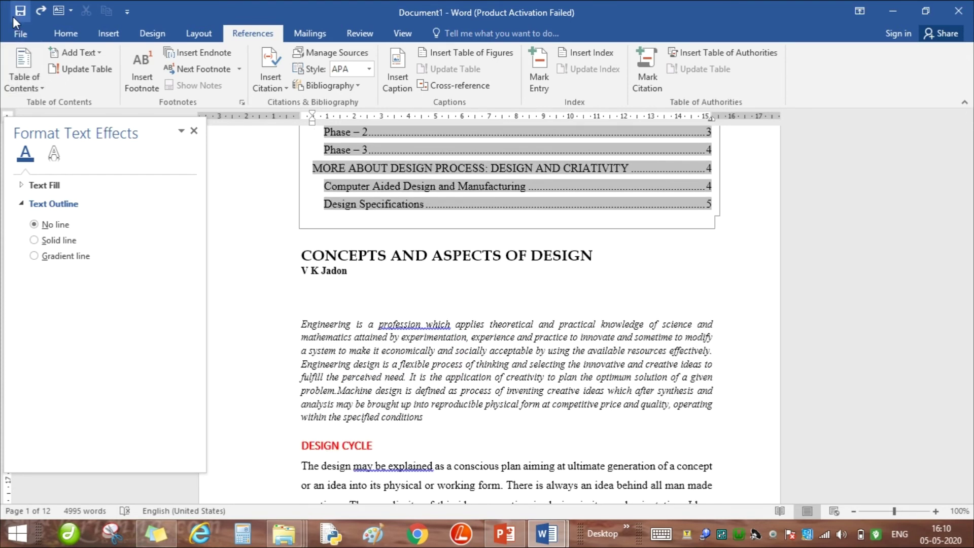
click(19, 34)
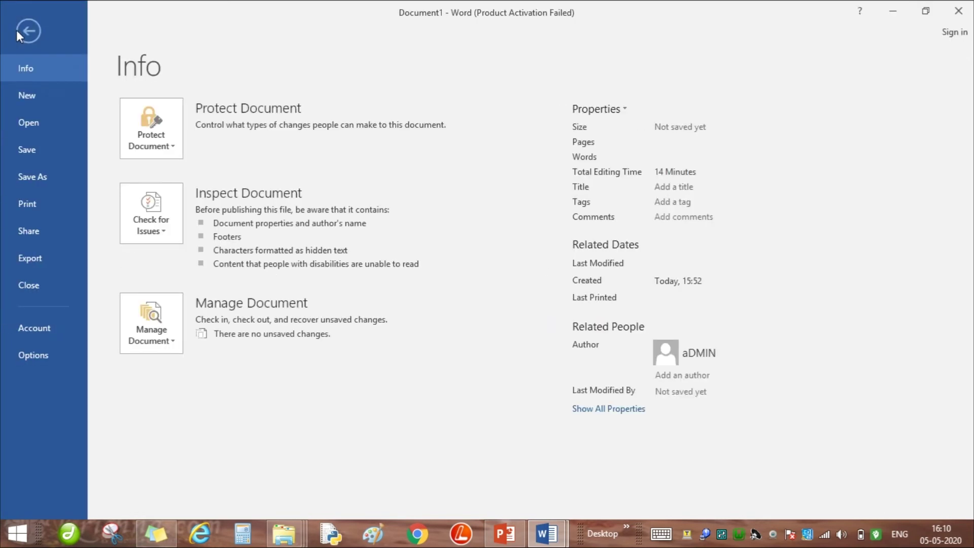
click(32, 97)
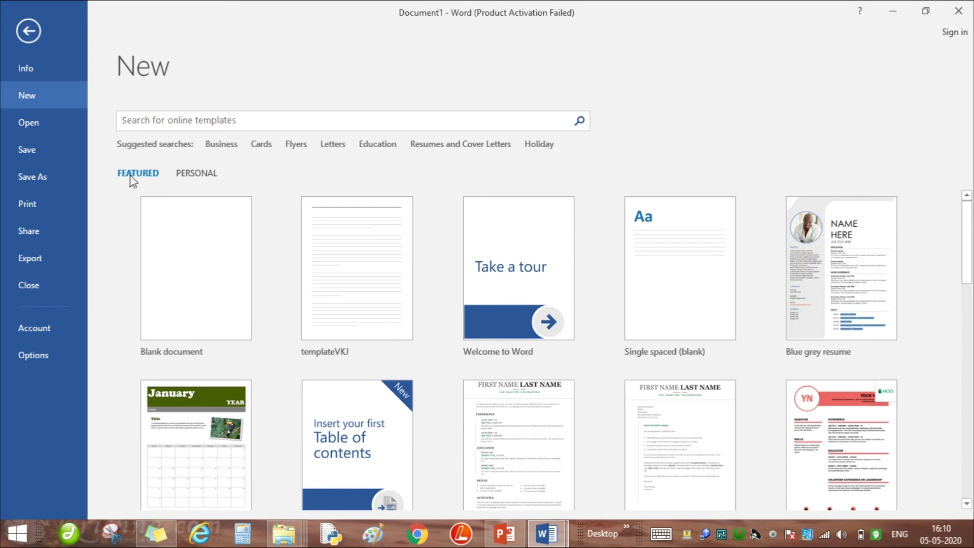
click(195, 175)
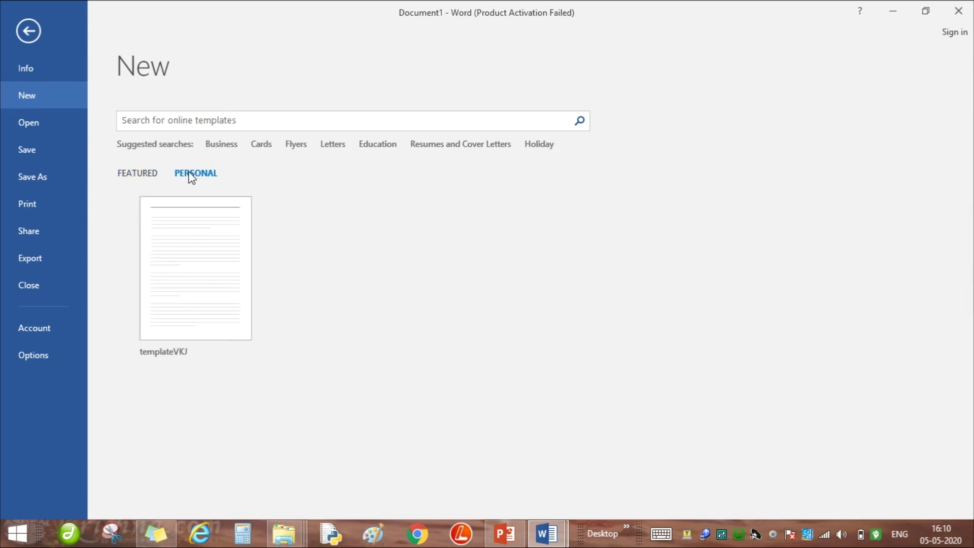
click(151, 174)
click(188, 270)
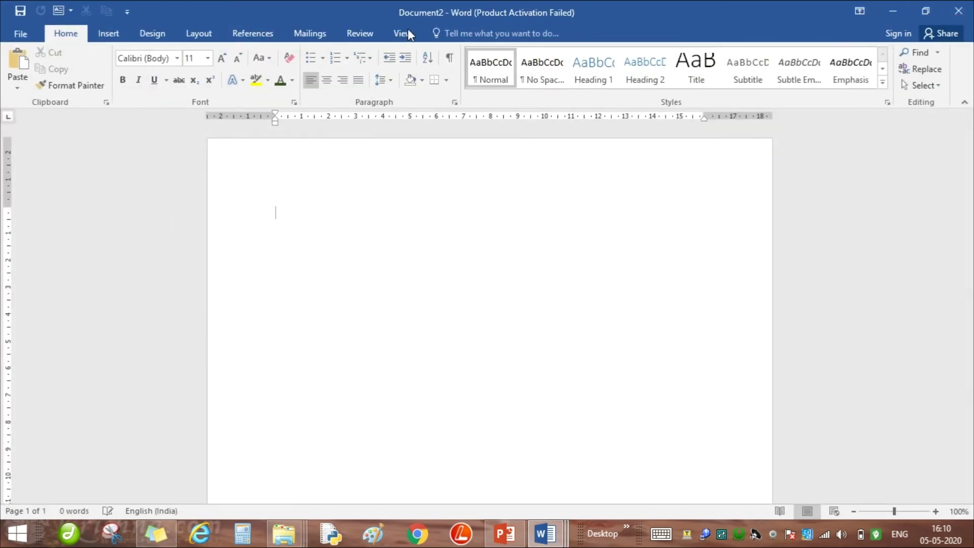
- Create a document from the Featured Modern chronological resume template and look through its sections
click(33, 32)
click(29, 99)
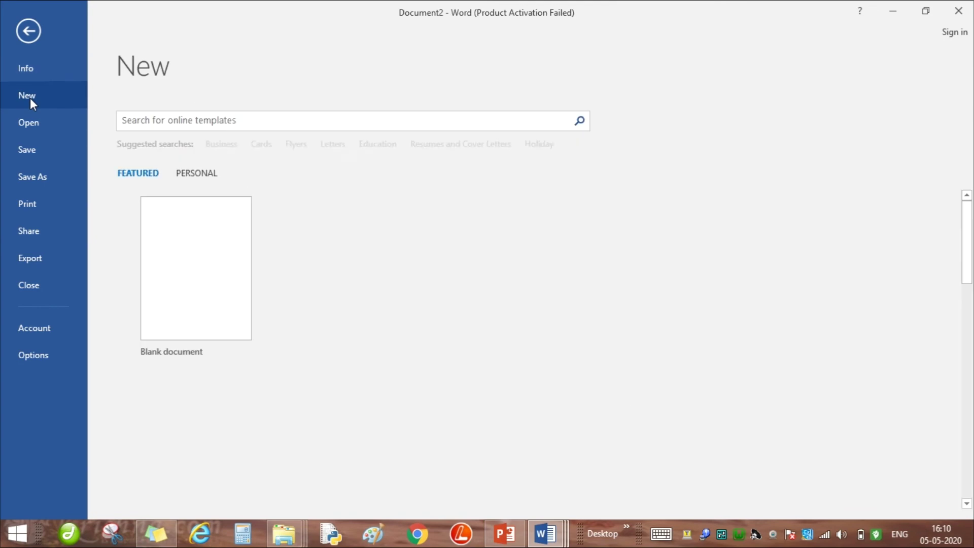
scroll(599, 291, down, 6)
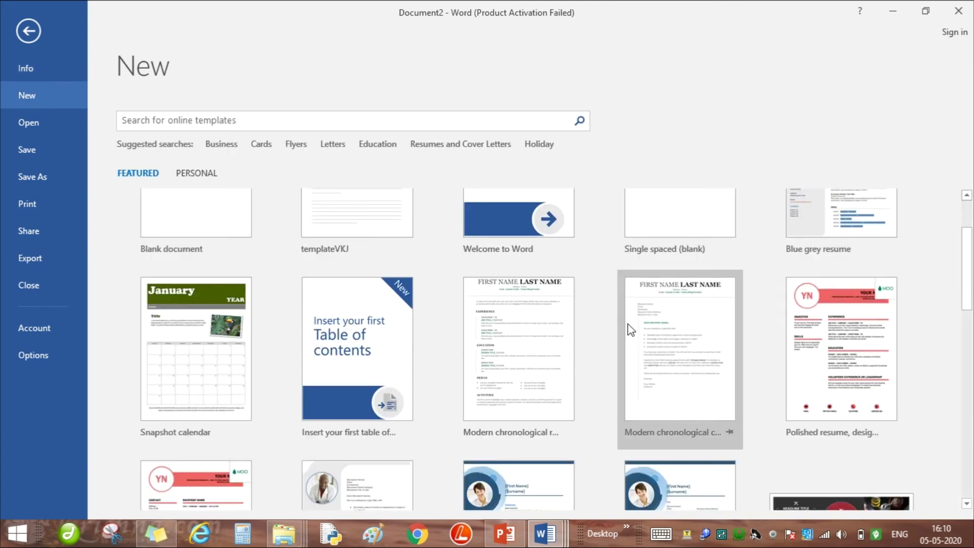
scroll(549, 348, up, 6)
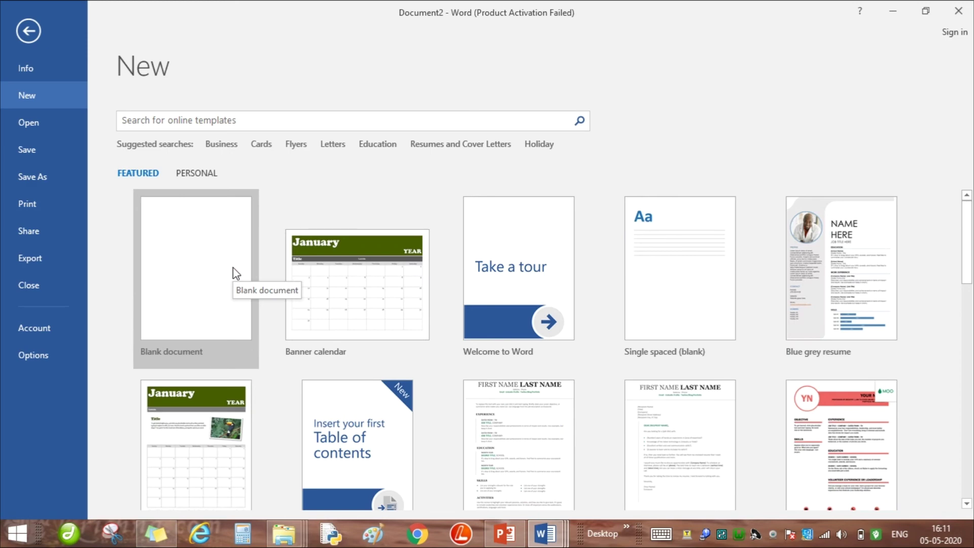
click(538, 428)
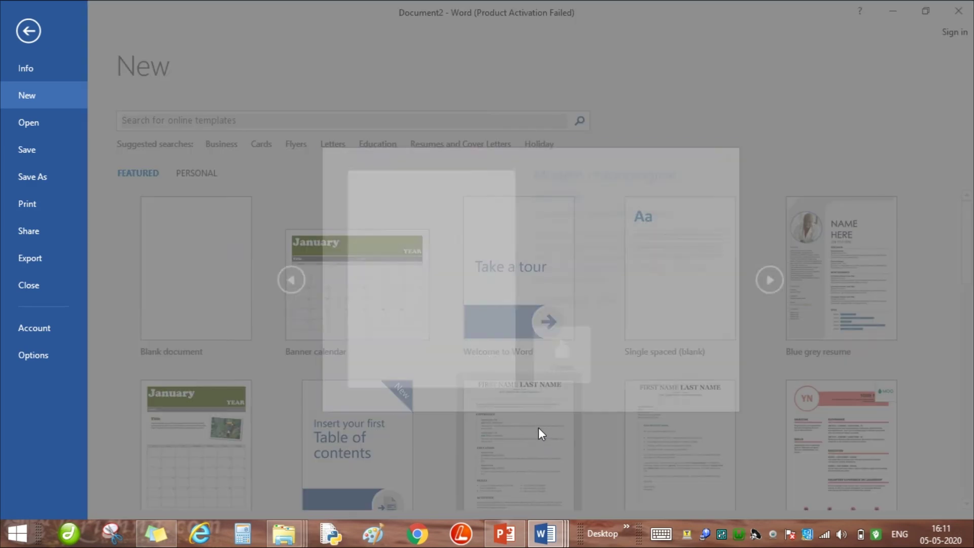
click(577, 349)
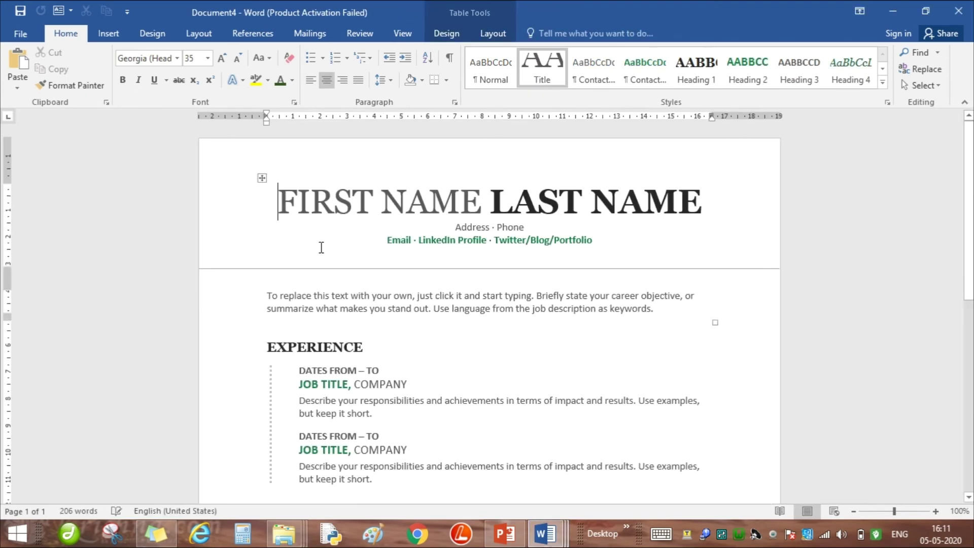
scroll(460, 395, down, 7)
scroll(459, 394, up, 7)
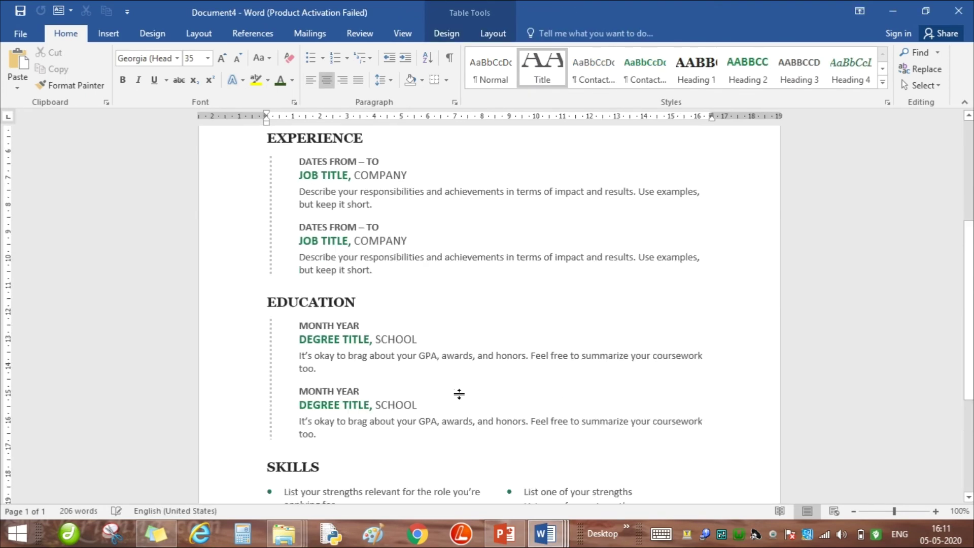
- Create another new document from the Blank document template
click(21, 33)
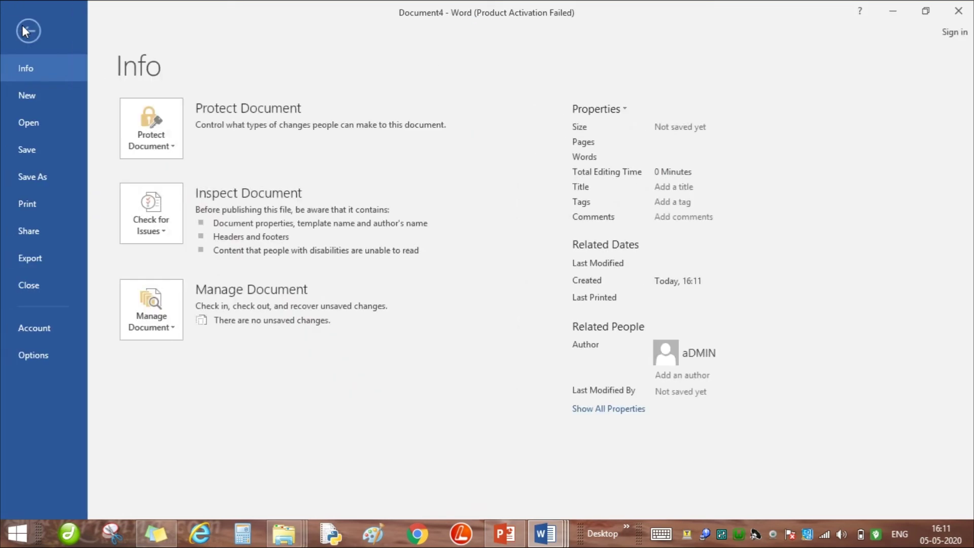
click(29, 94)
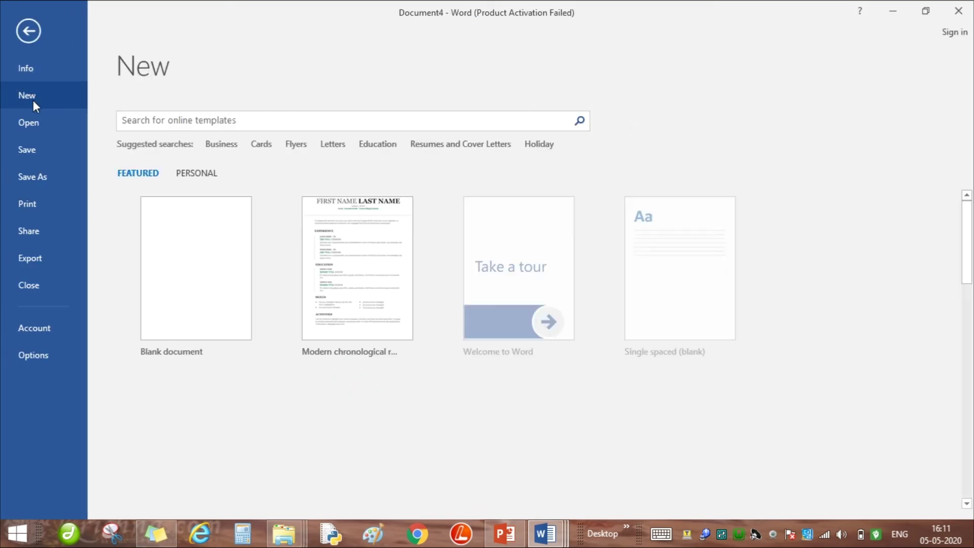
click(204, 230)
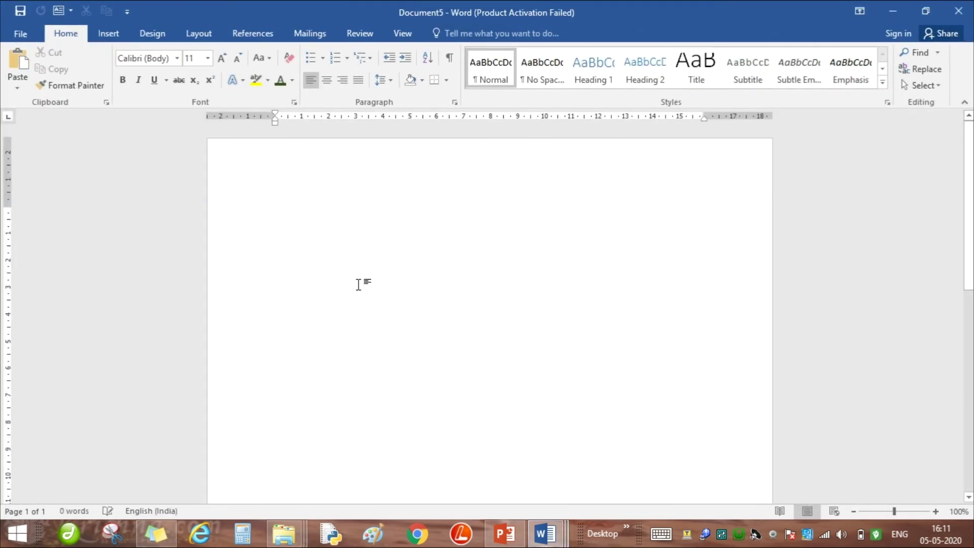
- Add a page header with EngineeringInfo.in aligned left and Classconnect.in aligned right on the same line
double_click(318, 171)
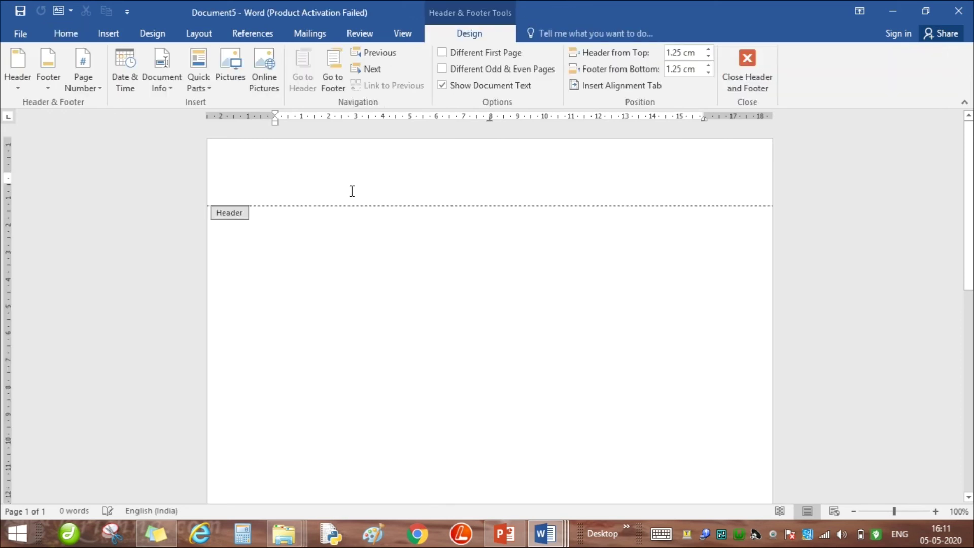
text(EngineeringInfo.in)
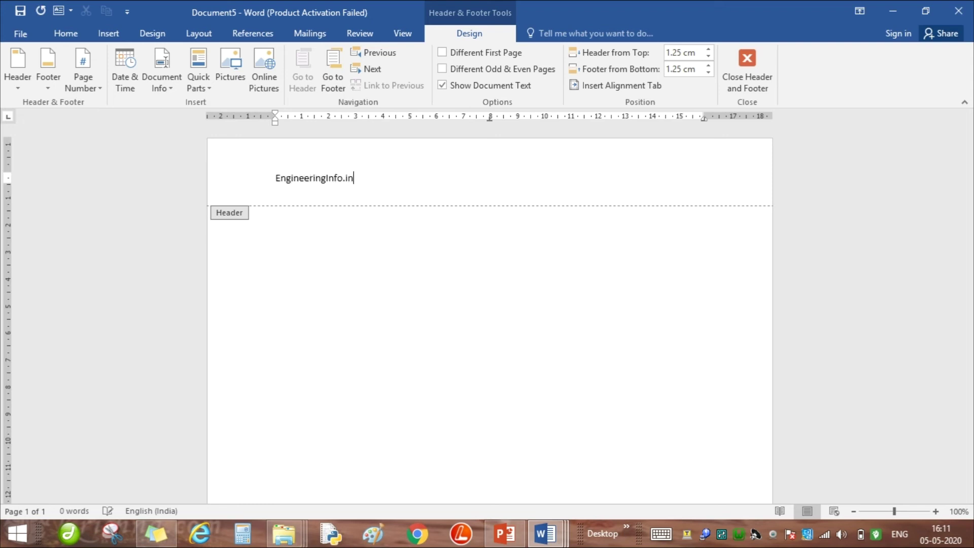
key(Return)
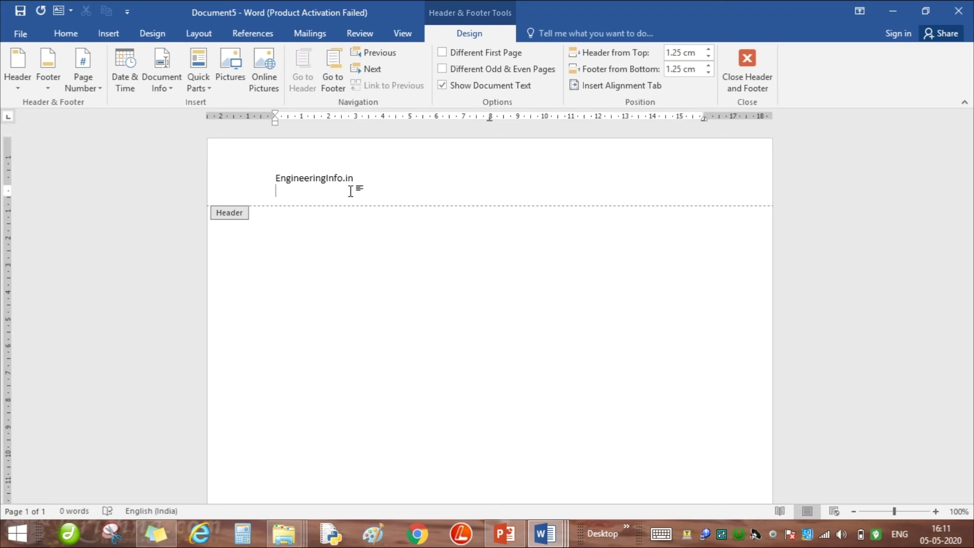
key(BackSpace)
key(Return)
key(Tab)
key(BackSpace)
key(BackSpace)
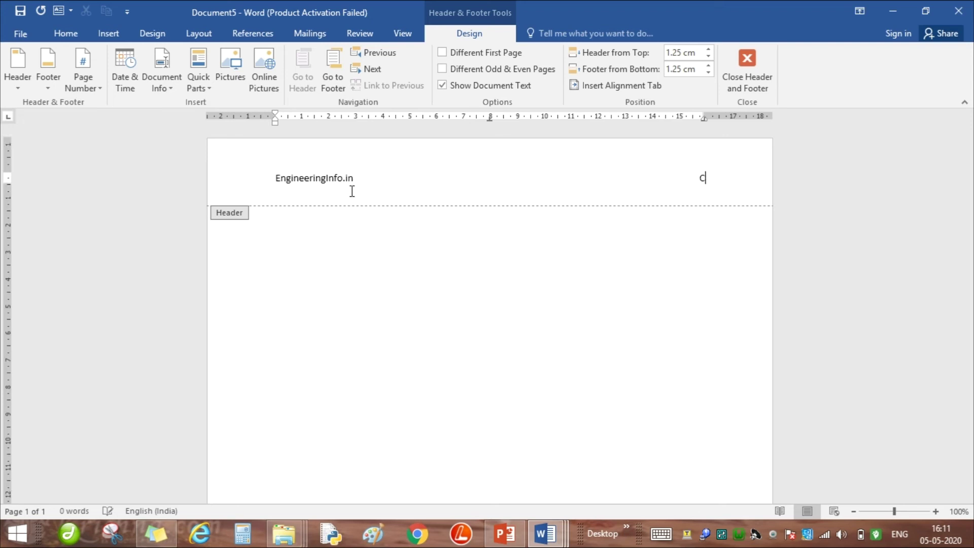
text(Classconnect.in)
double_click(336, 258)
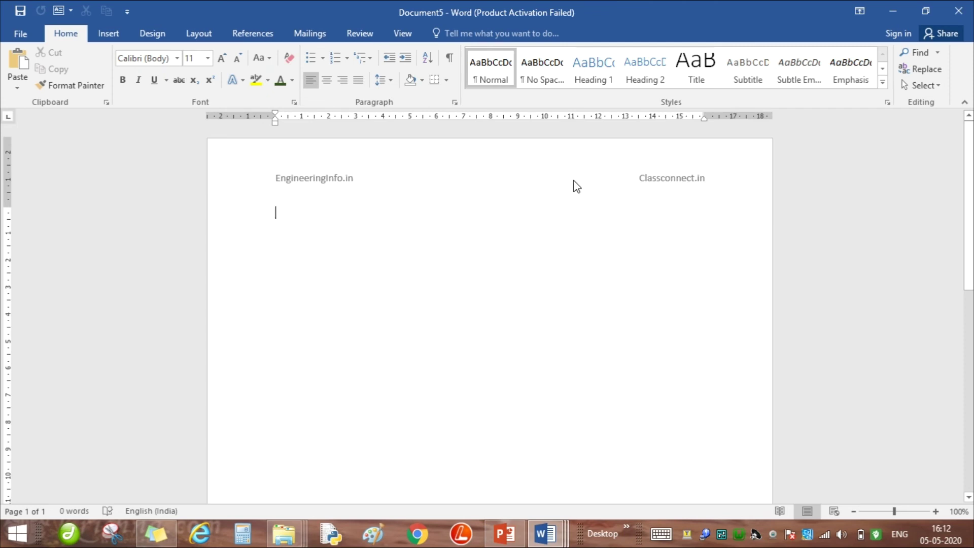
- Save the document with its header as a Word Template named Doc5 in Custom Office Templates
scroll(293, 300, down, 10)
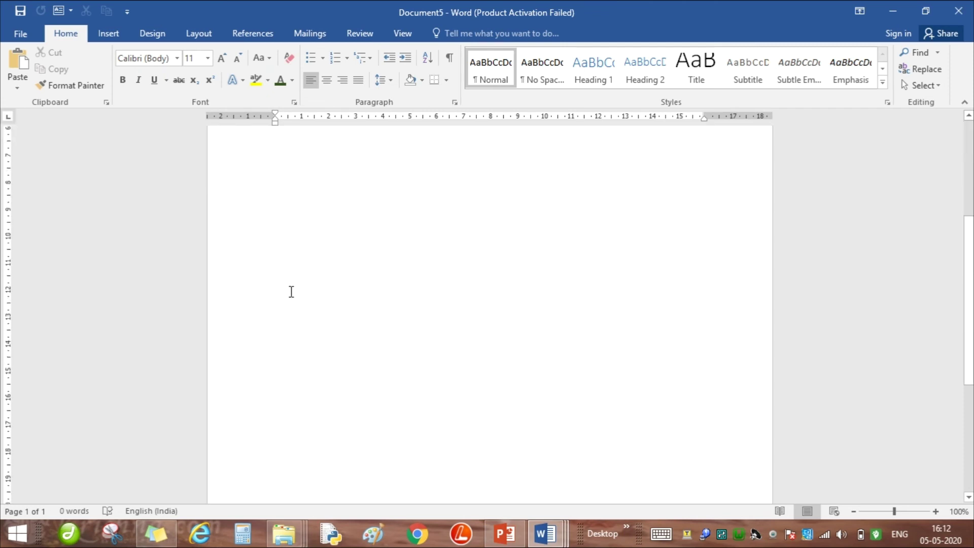
scroll(294, 341, up, 10)
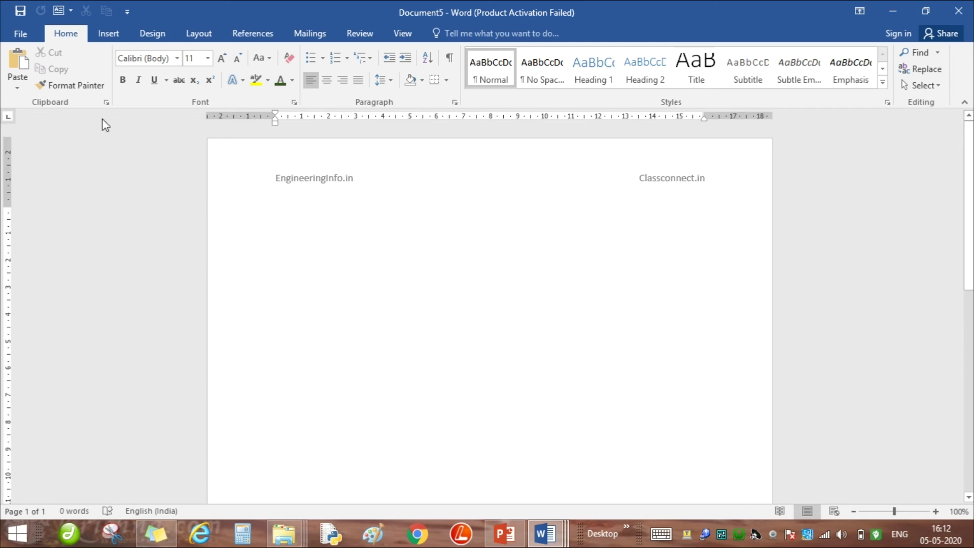
click(21, 34)
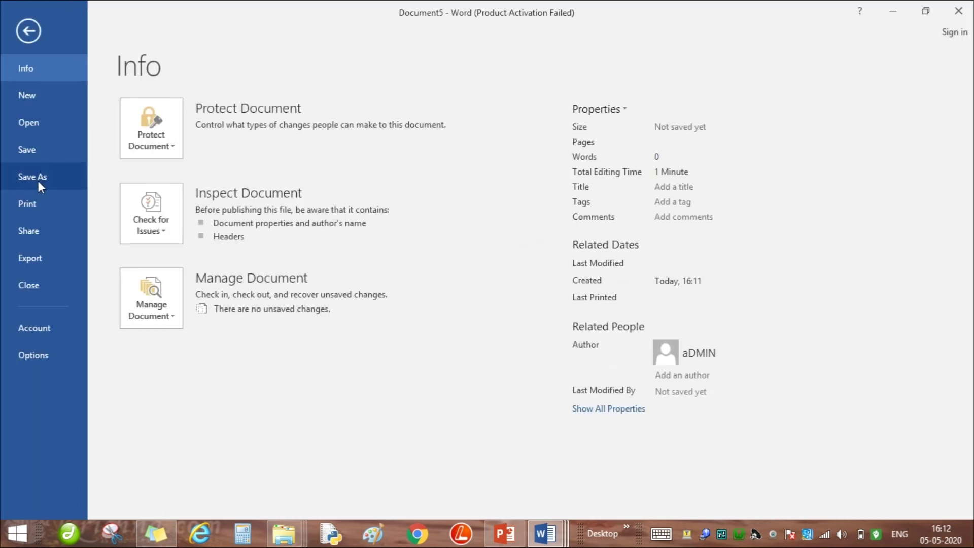
click(39, 182)
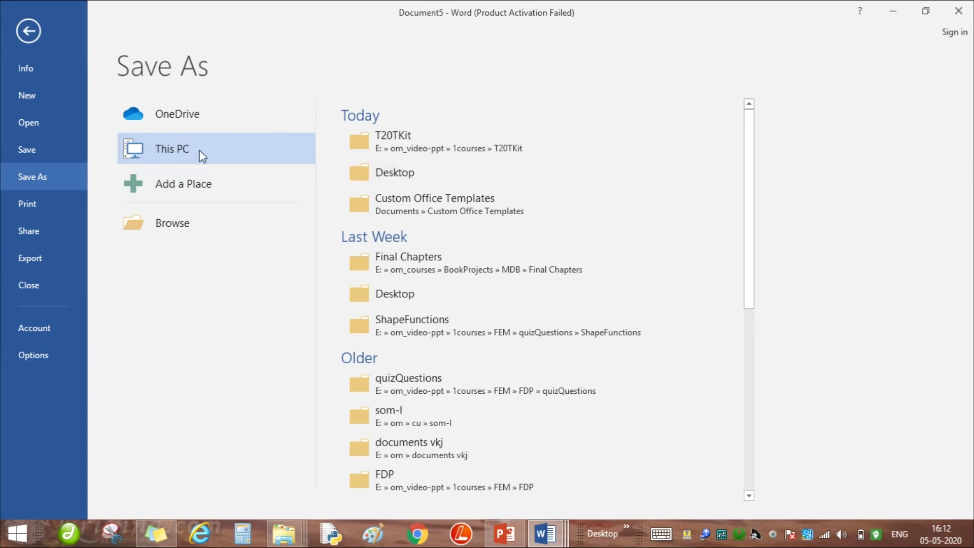
click(429, 148)
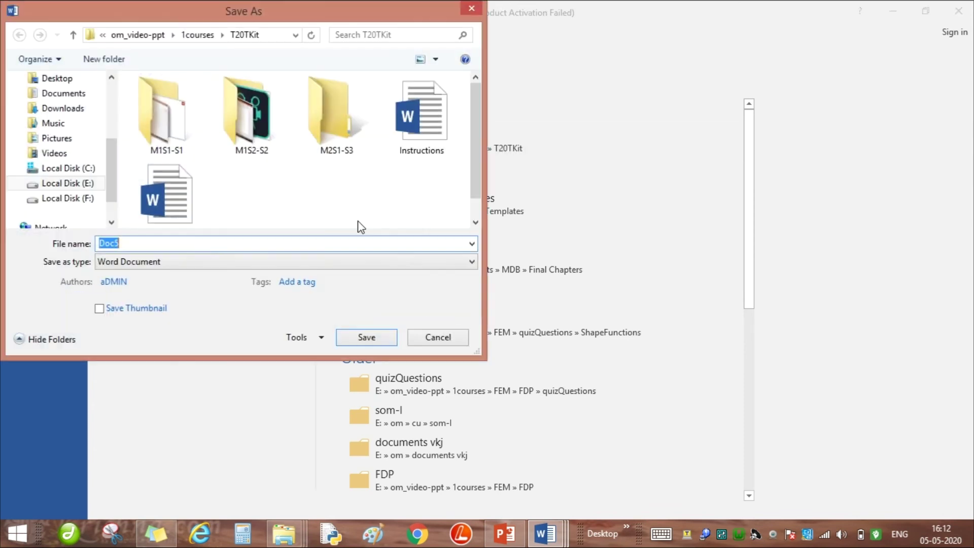
click(134, 260)
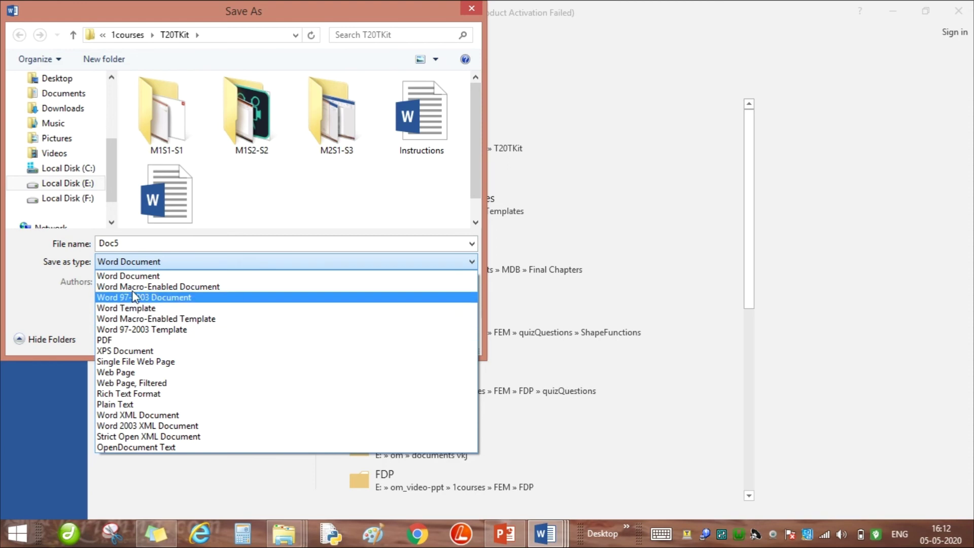
click(135, 310)
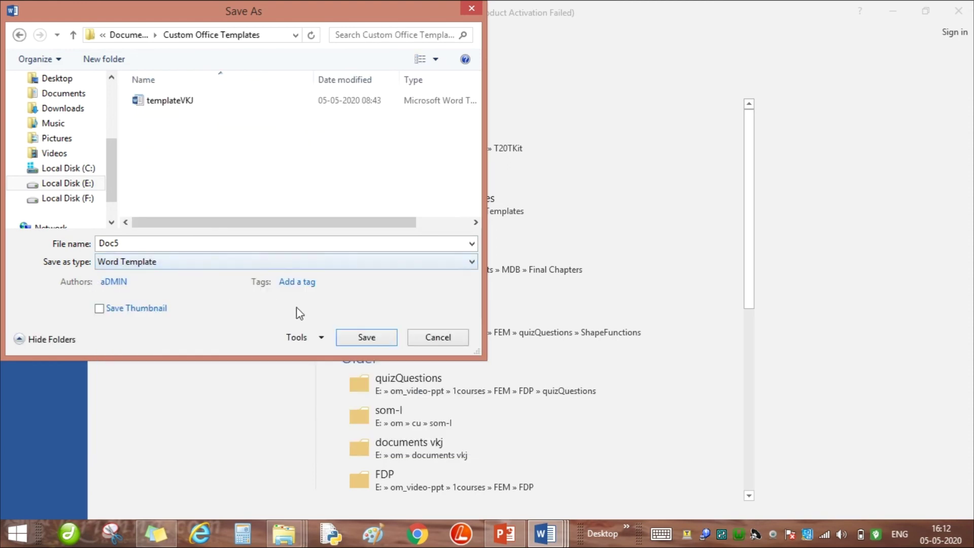
click(366, 337)
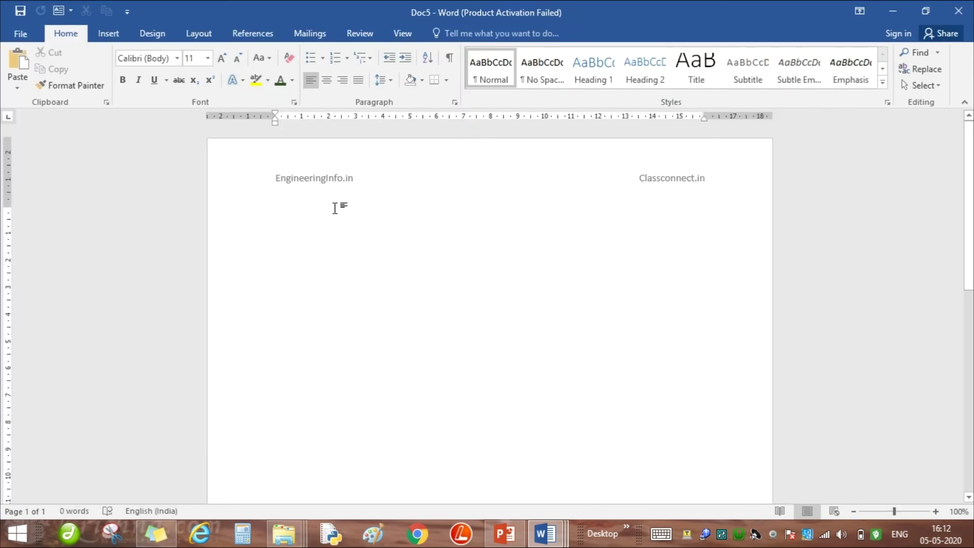
- Create a new document from the Personal template Doc5
click(20, 33)
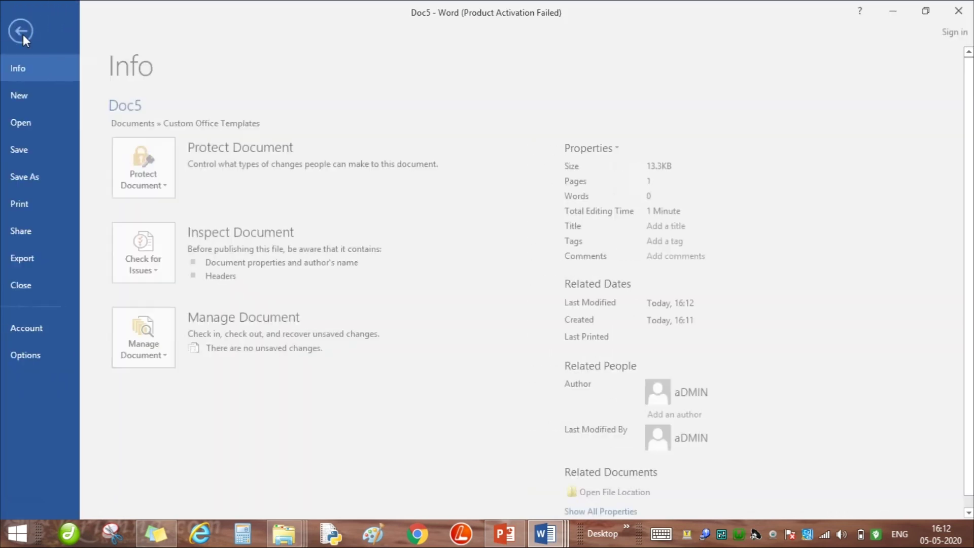
click(40, 93)
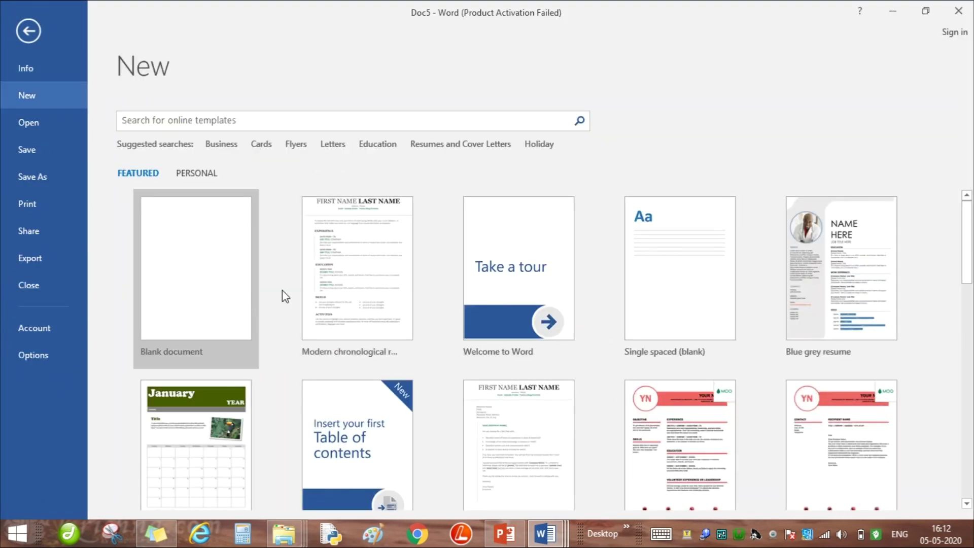
click(195, 173)
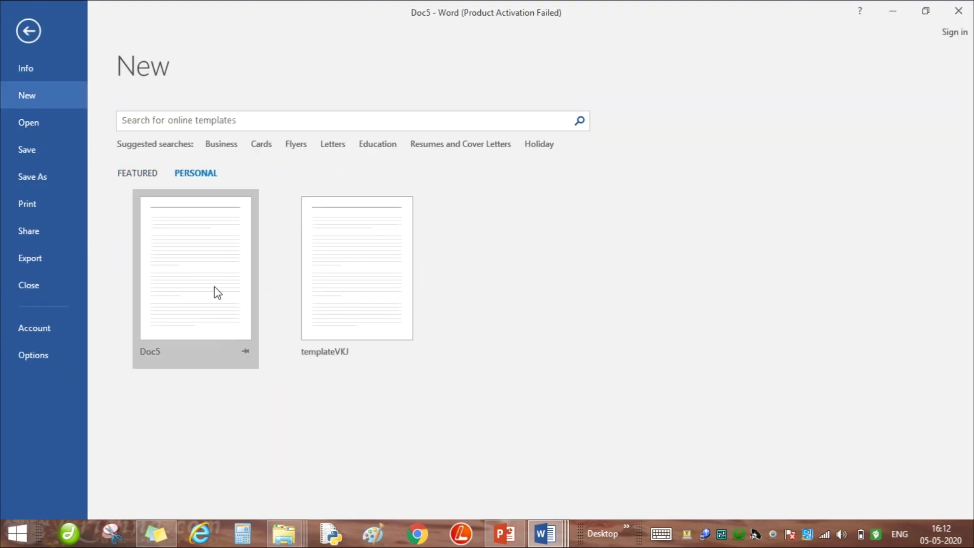
click(186, 273)
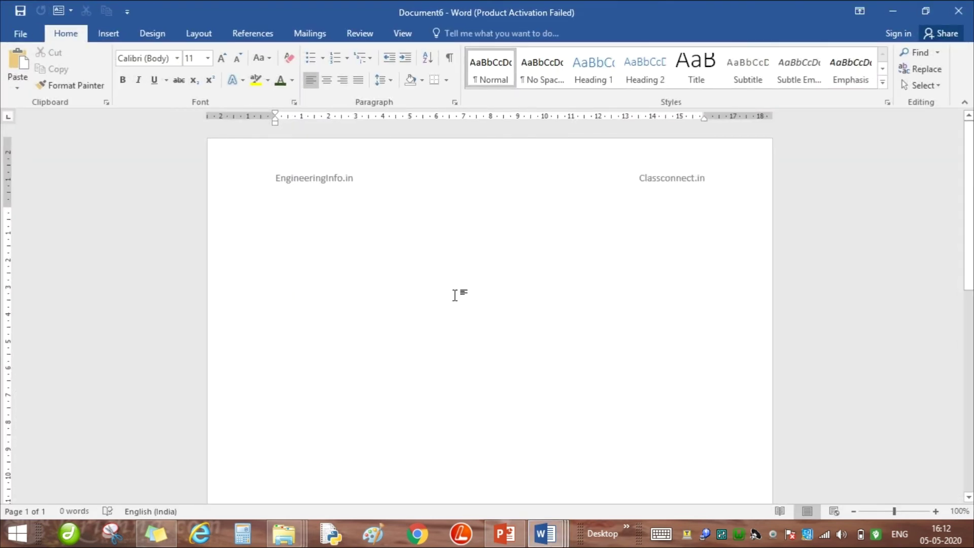
- Insert seven page breaks in the new document and check the header on the added pages
key(ctrl+Return)
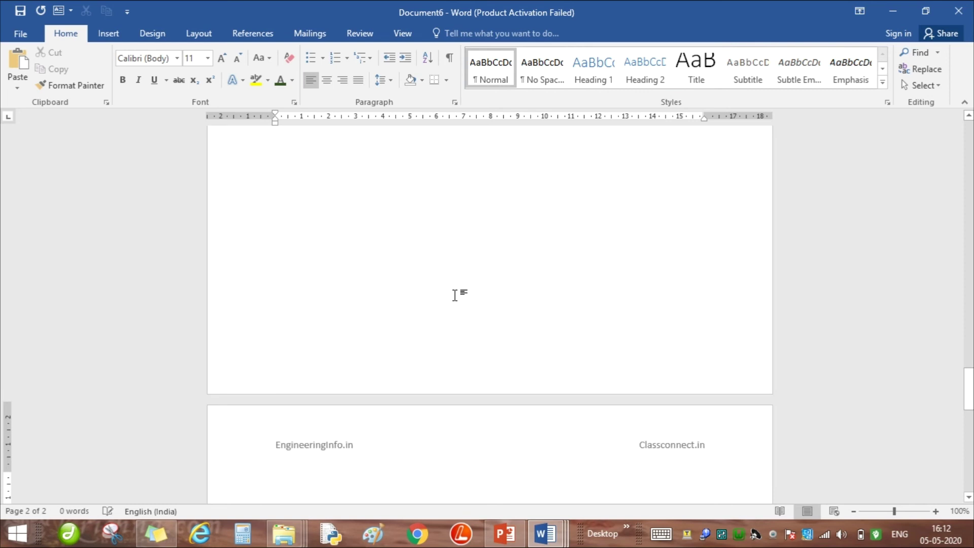
key(ctrl+Return)
key(ctrl+Return)
key(ctrl+Return)
key(ctrl+Return)
key(ctrl+Return)
key(ctrl+Return)
scroll(454, 295, up, 15)
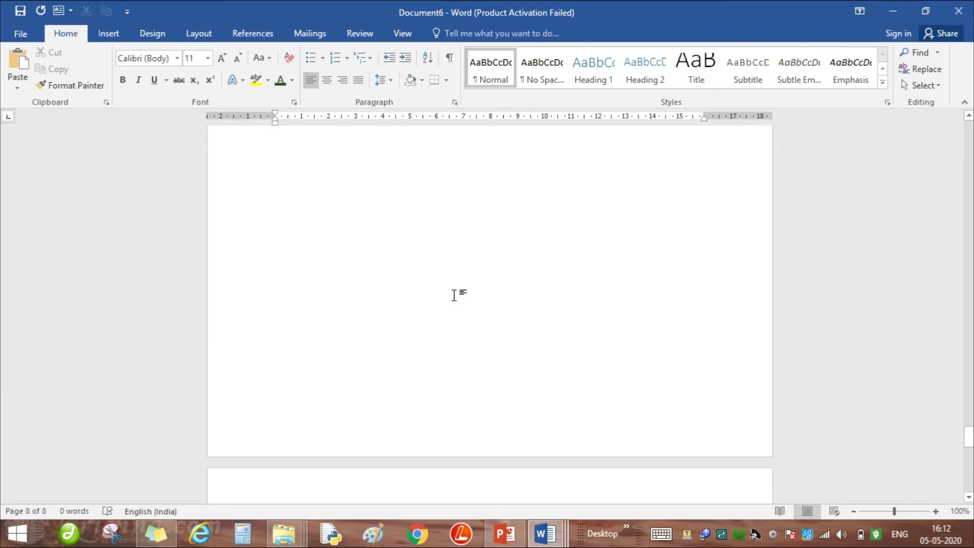
scroll(454, 300, up, 15)
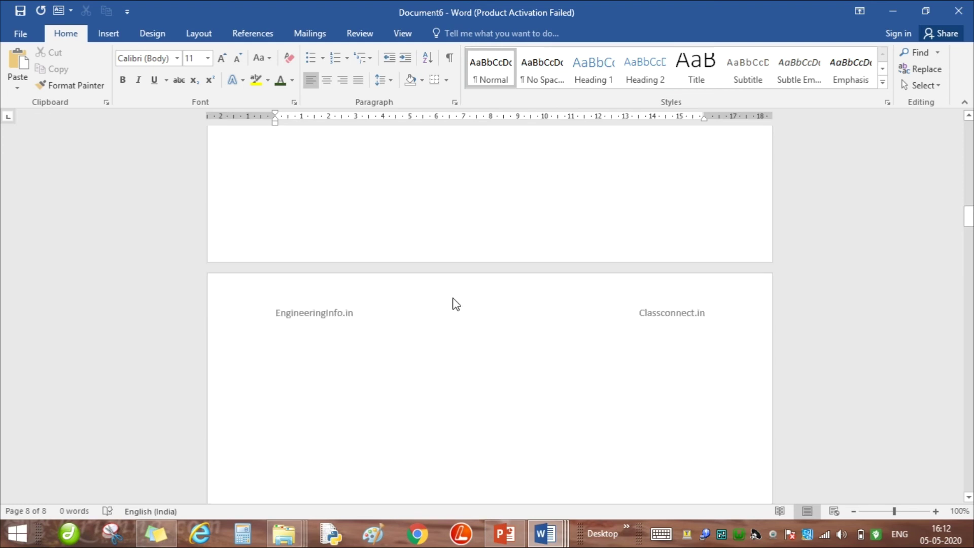
scroll(456, 304, up, 1)
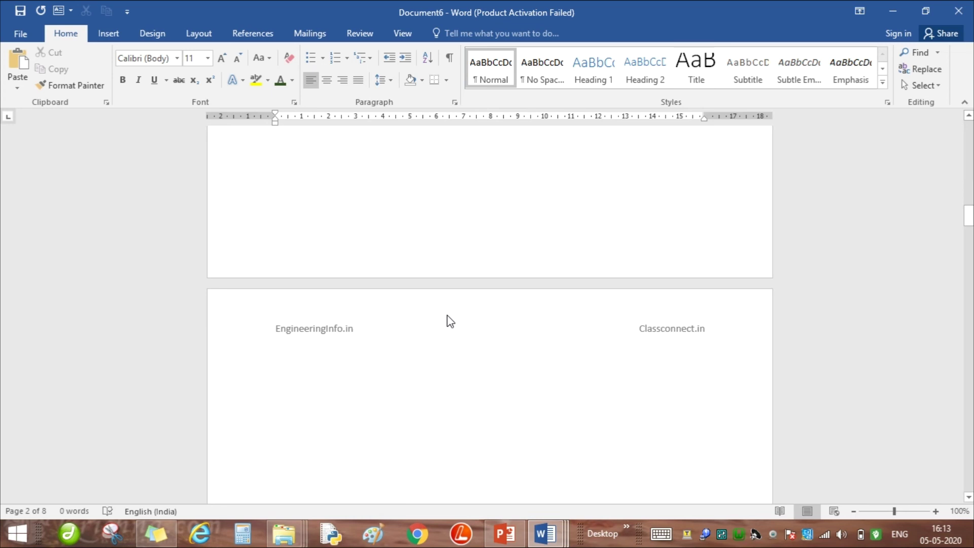
scroll(446, 316, up, 10)
scroll(447, 316, up, 4)
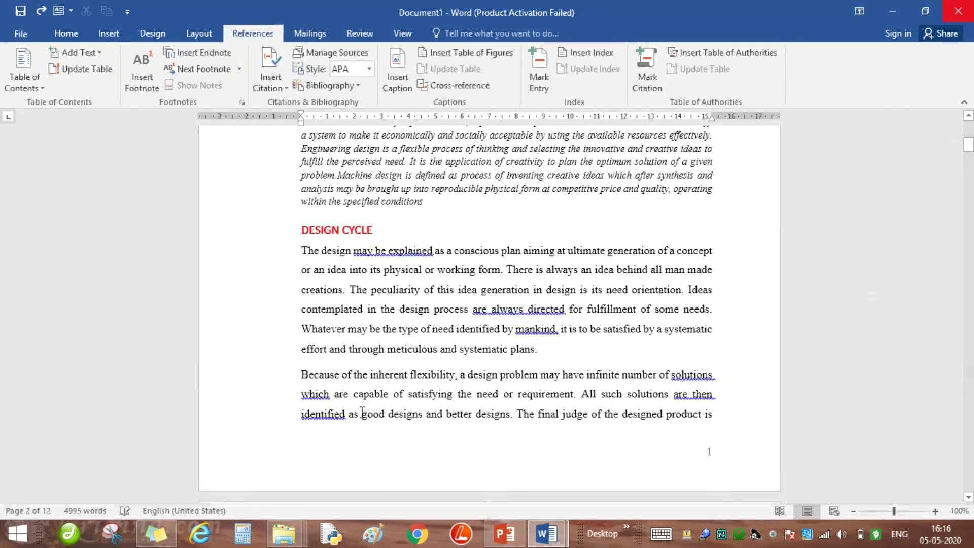
- Open the AutoCorrect options from Word's proofing settings and start a new replacement entry
scroll(362, 412, up, 1)
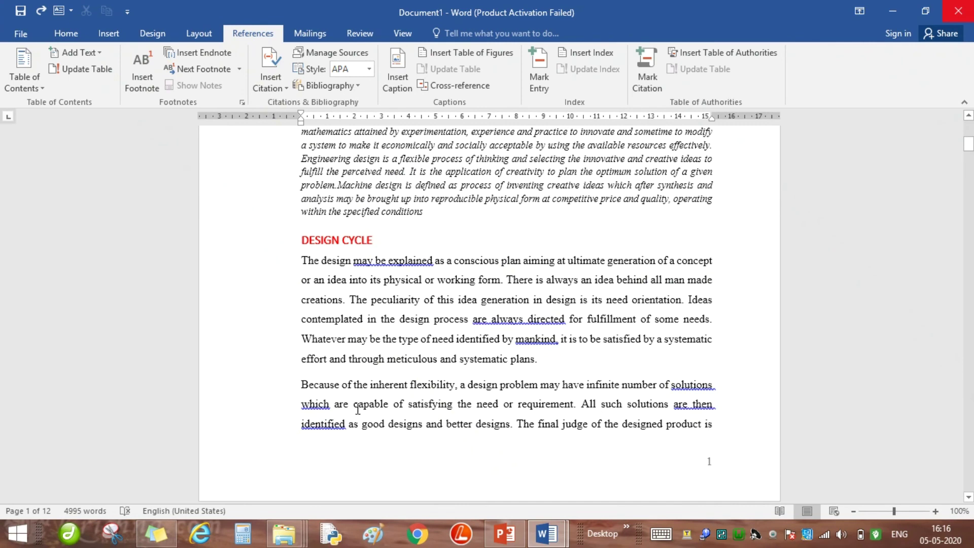
click(19, 33)
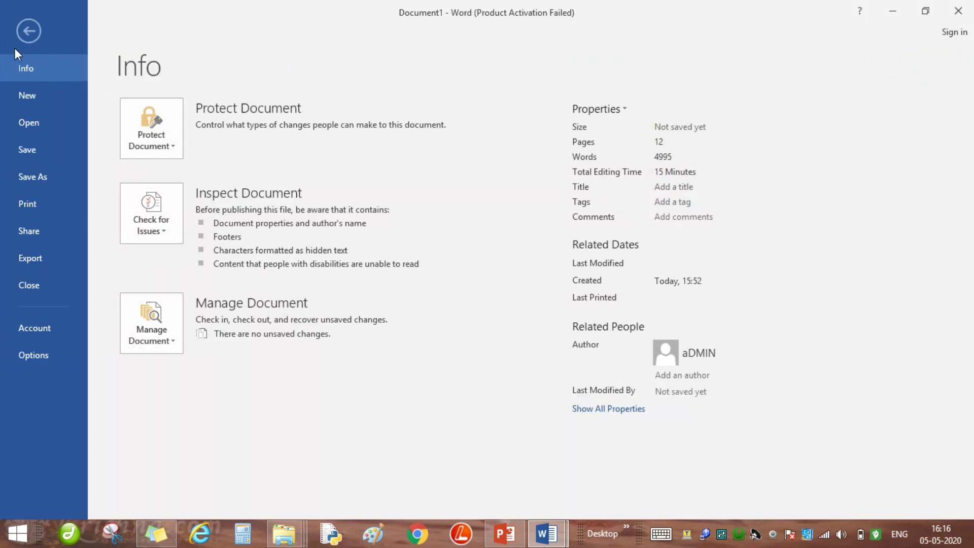
click(36, 353)
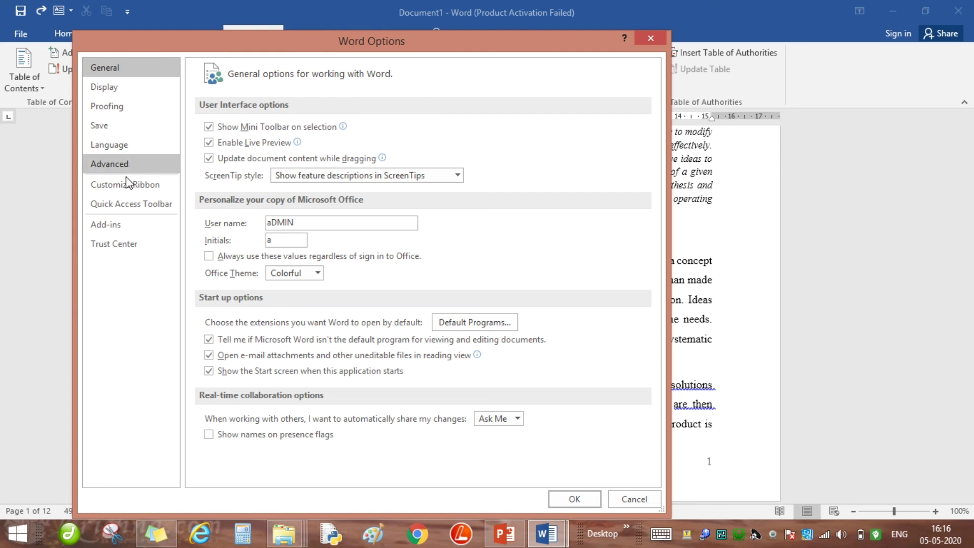
click(110, 109)
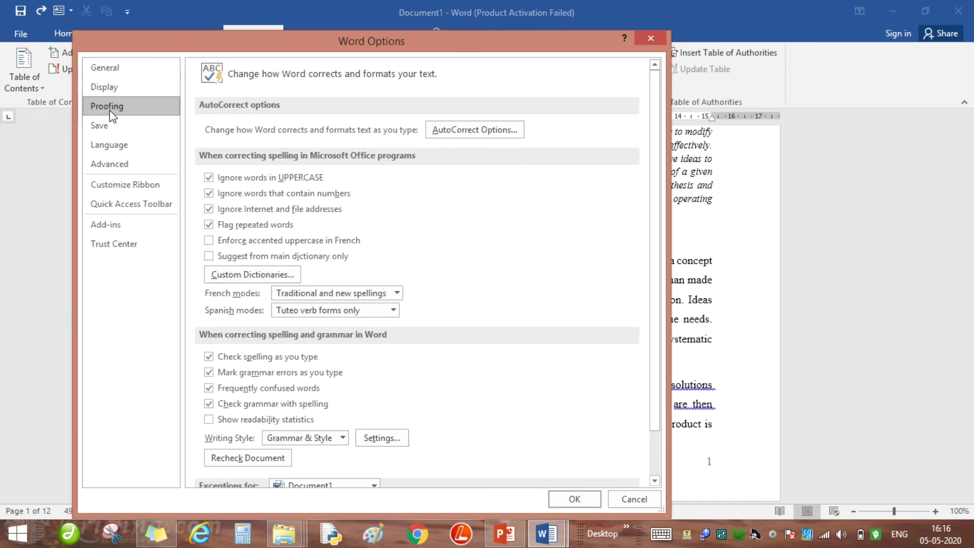
click(500, 131)
click(375, 261)
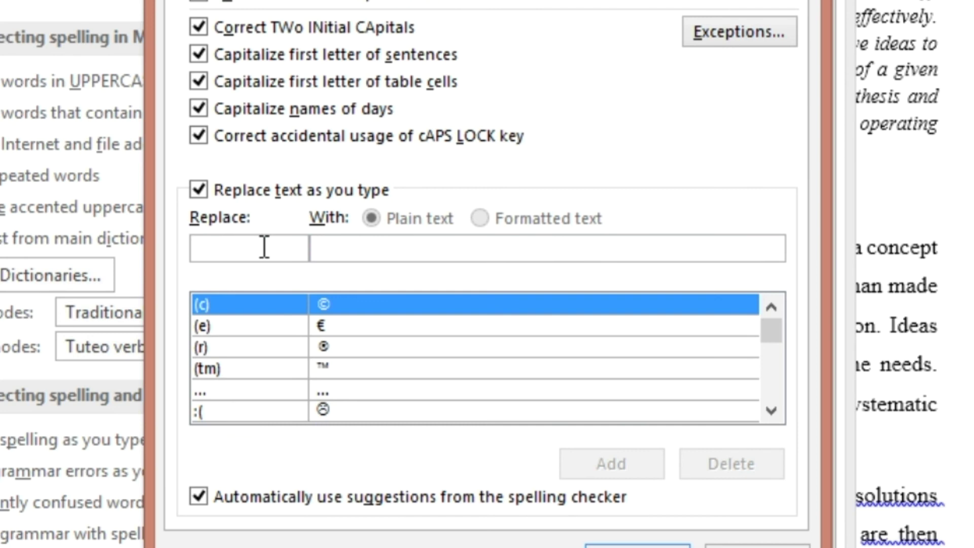
- Add an AutoCorrect entry that replaces ml with machine learniing, and accept the changed options
text(ml)
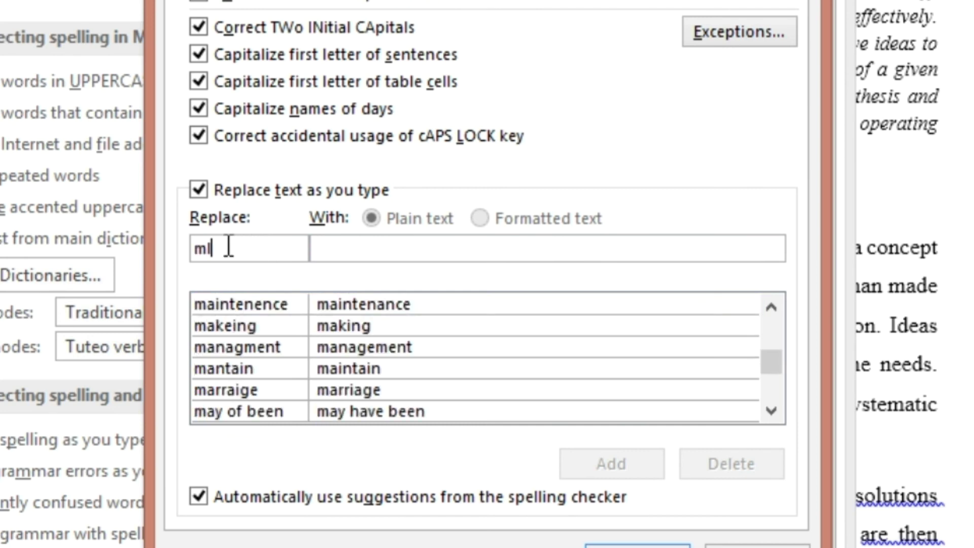
key(Tab)
click(223, 246)
click(356, 254)
text(machine learniing)
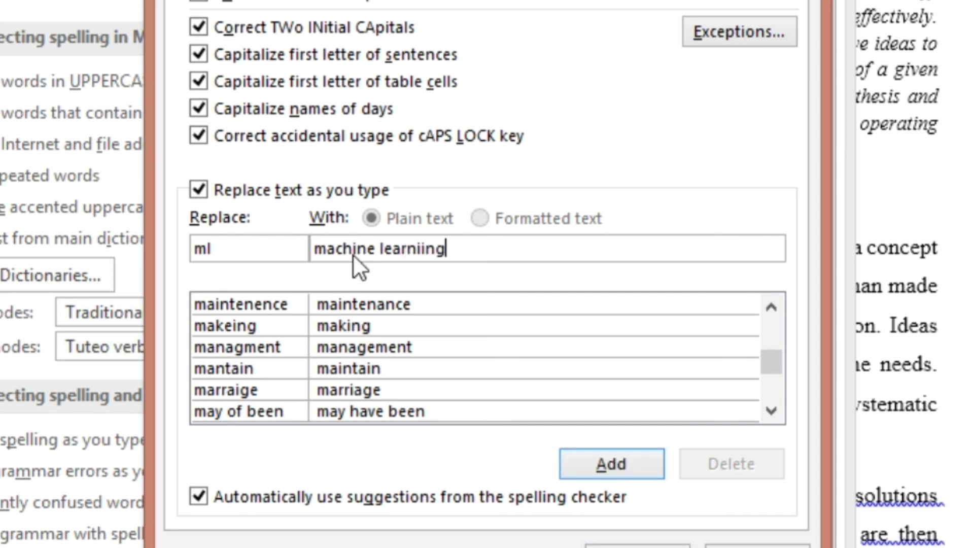
click(608, 467)
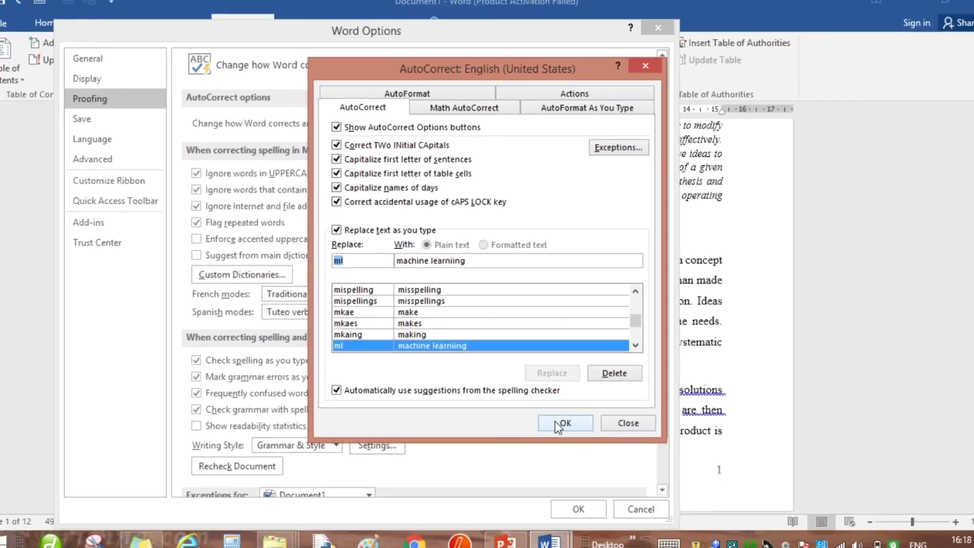
click(558, 423)
click(581, 509)
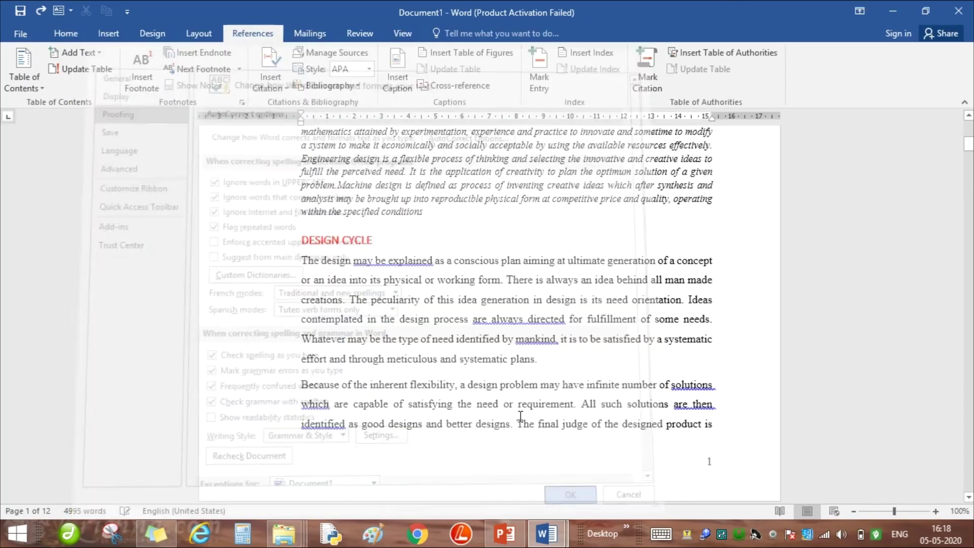
- Add a line reading Machine learniing below the italic paragraph, above the DESIGN CYCLE heading, using the ml AutoCorrect entry
click(429, 216)
key(Return)
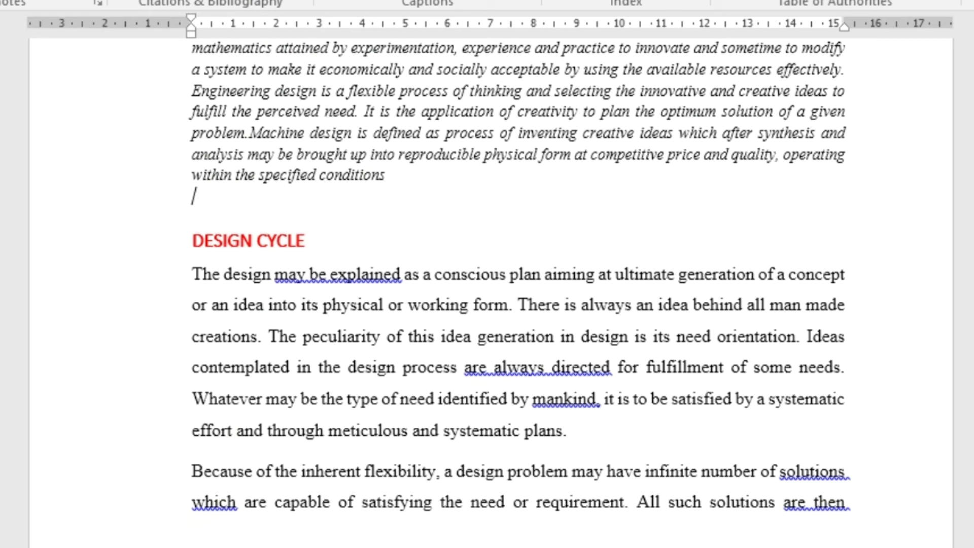
text(machine learniing)
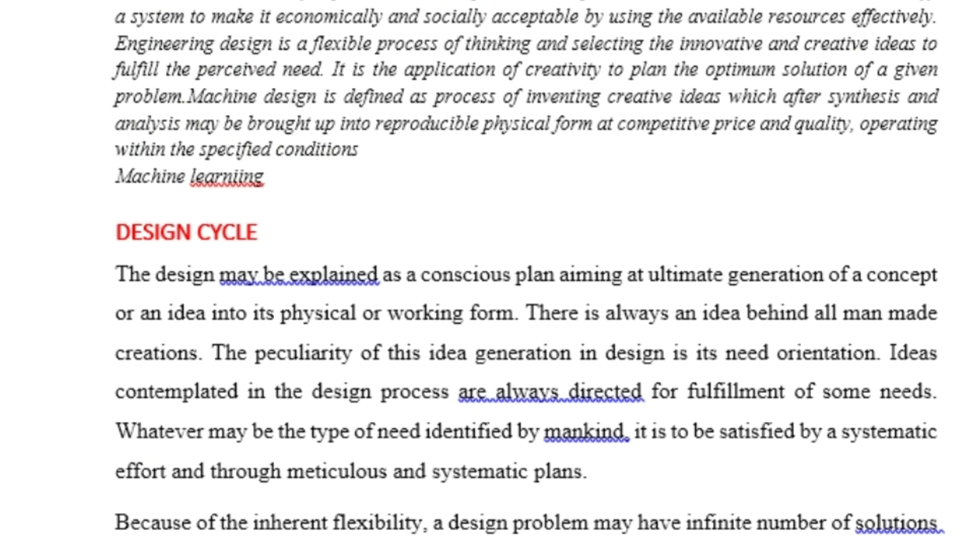
- Try an AutoCorrect entry replacing msst with maximum shear stress theory, and close the options without adding it
click(1, 1)
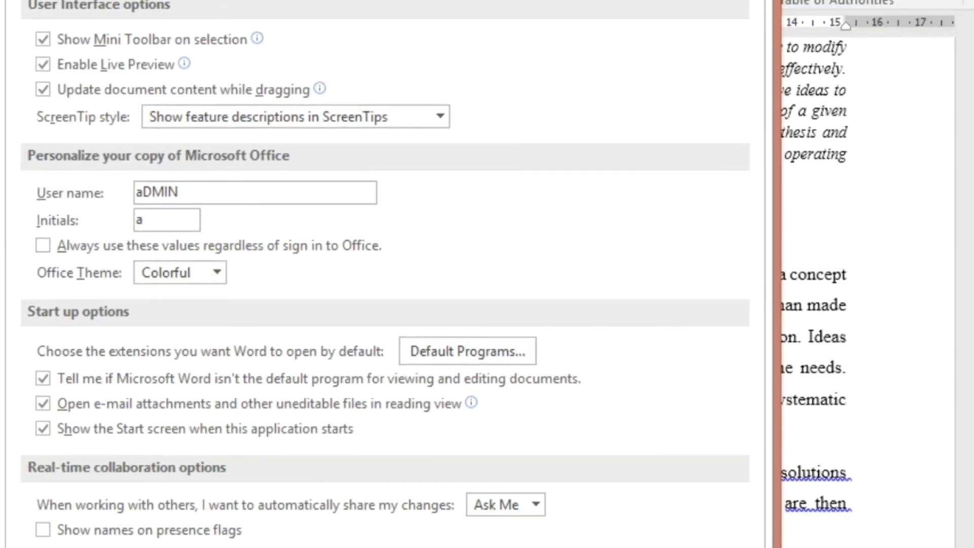
click(116, 104)
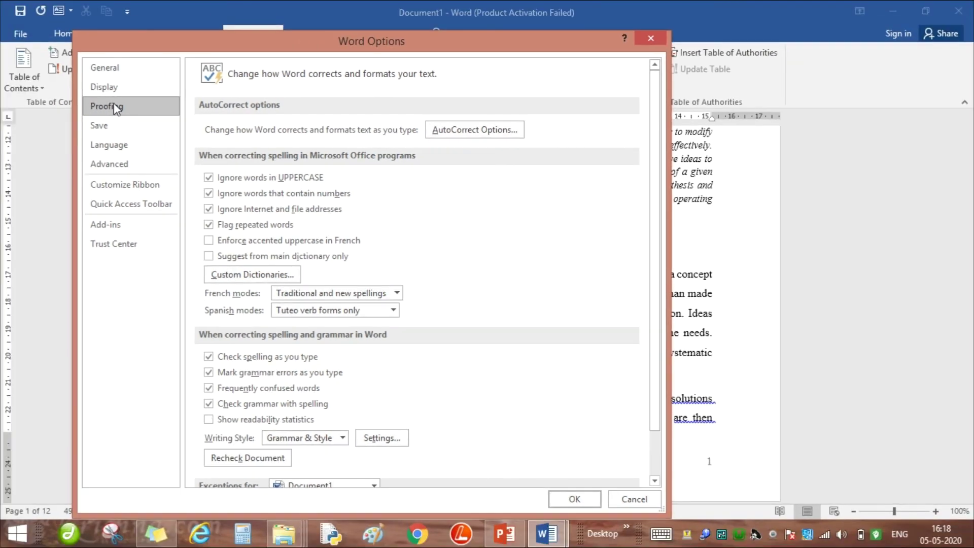
click(467, 131)
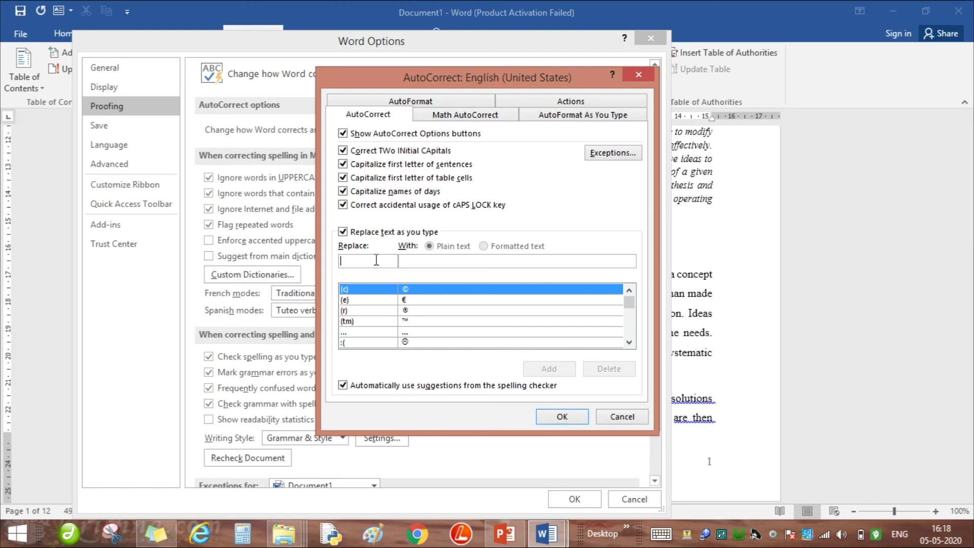
text(msst)
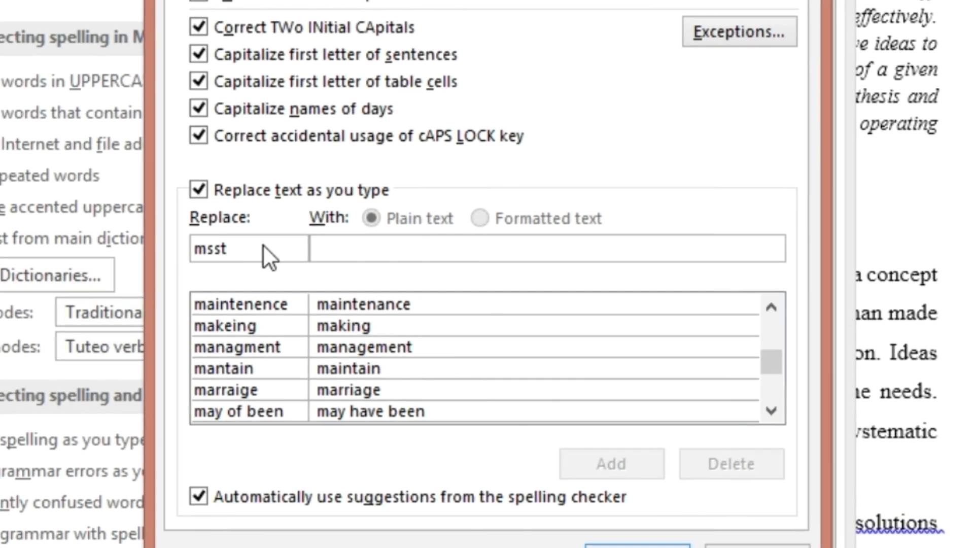
key(Tab)
text(maximum shear stress the)
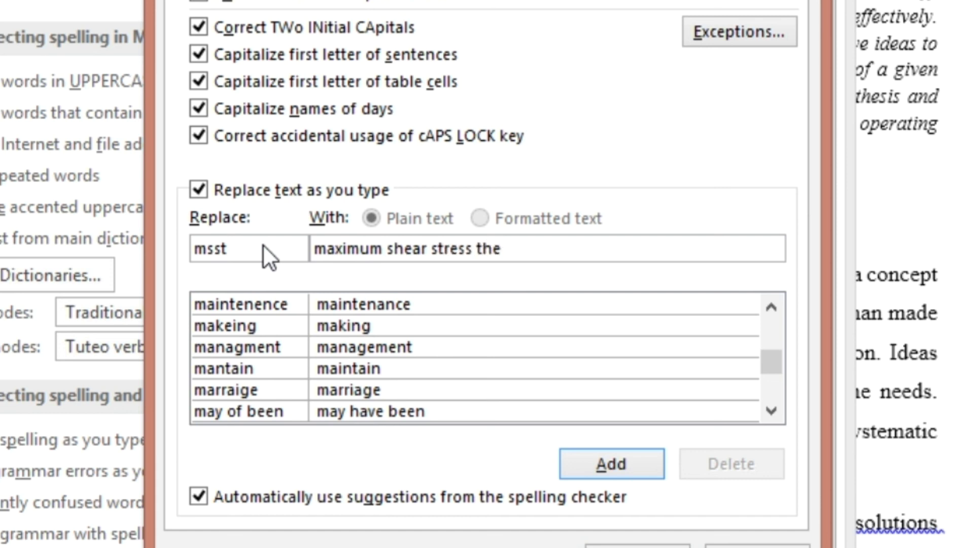
text(ory)
click(745, 536)
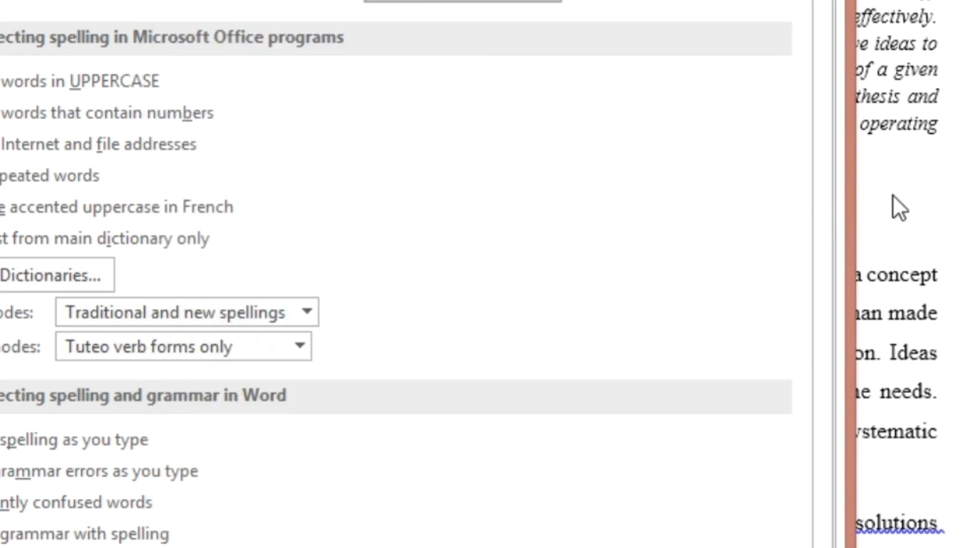
key(Return)
- Enter (c) on the line above the DESIGN CYCLE heading so that AutoCorrect turns it into the © symbol
click(755, 241)
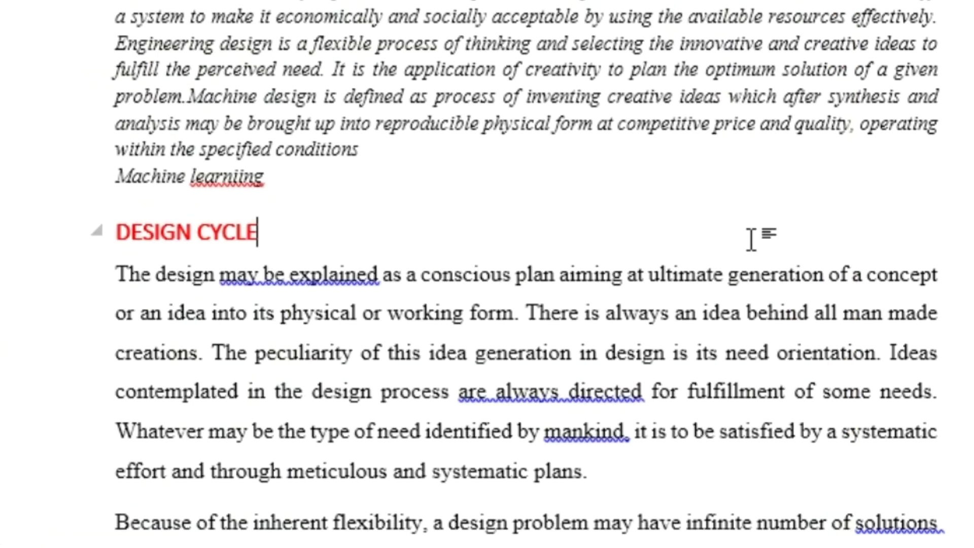
key(Up)
text((c))
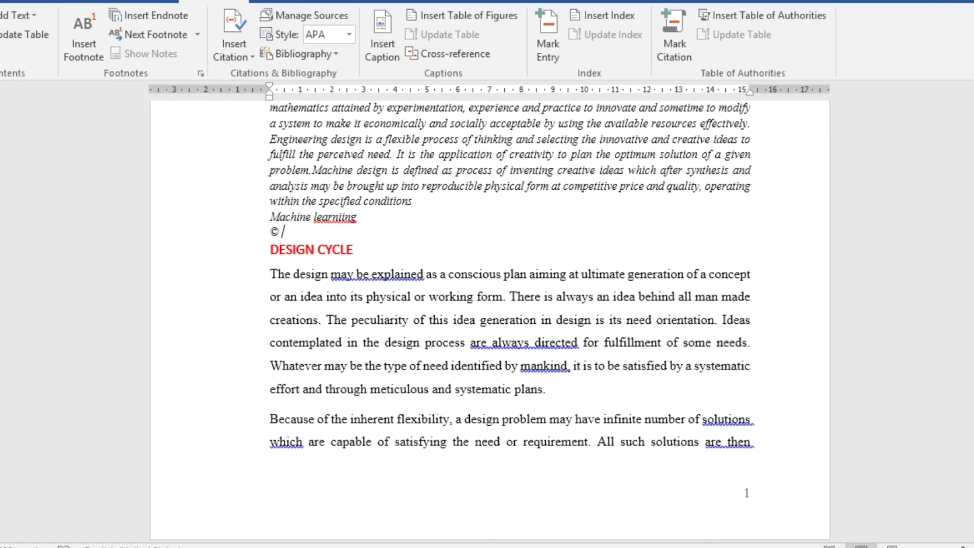
- Delete the (c) entry from the AutoCorrect replacement list and enter (c) after the © symbol to test the removal
click(15, 25)
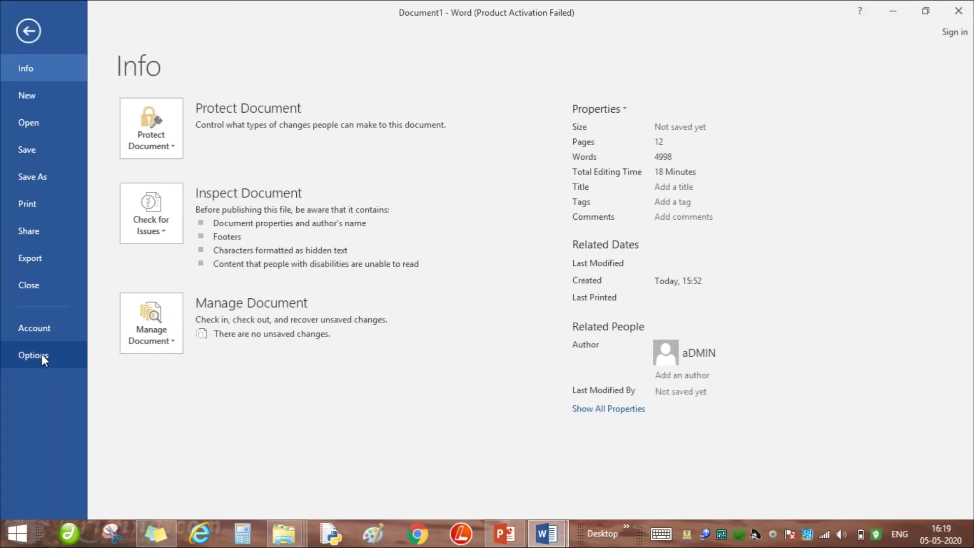
click(41, 354)
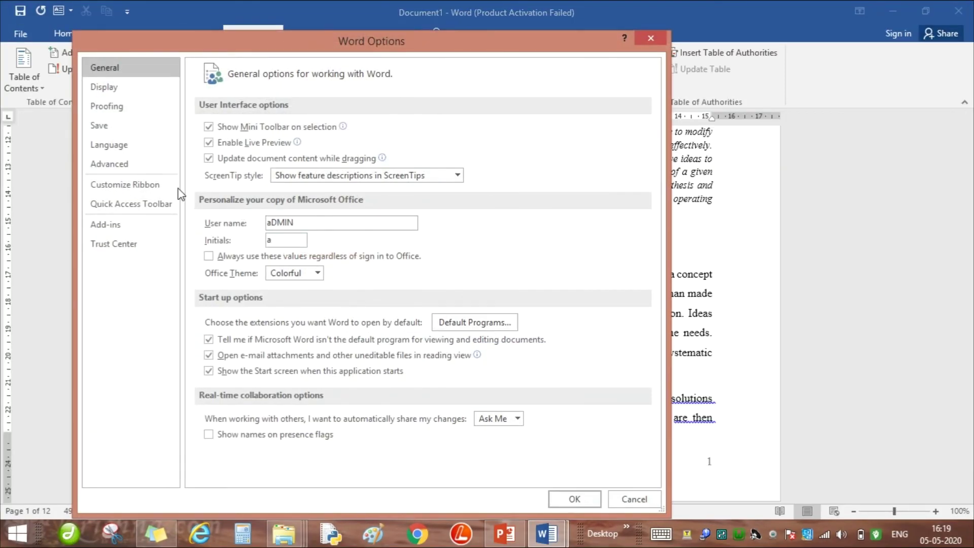
click(115, 105)
click(486, 130)
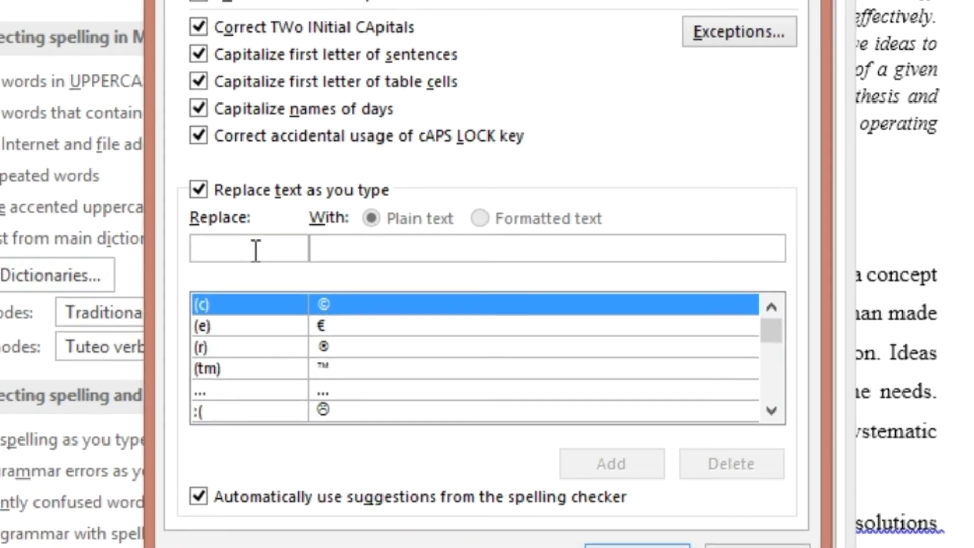
click(230, 303)
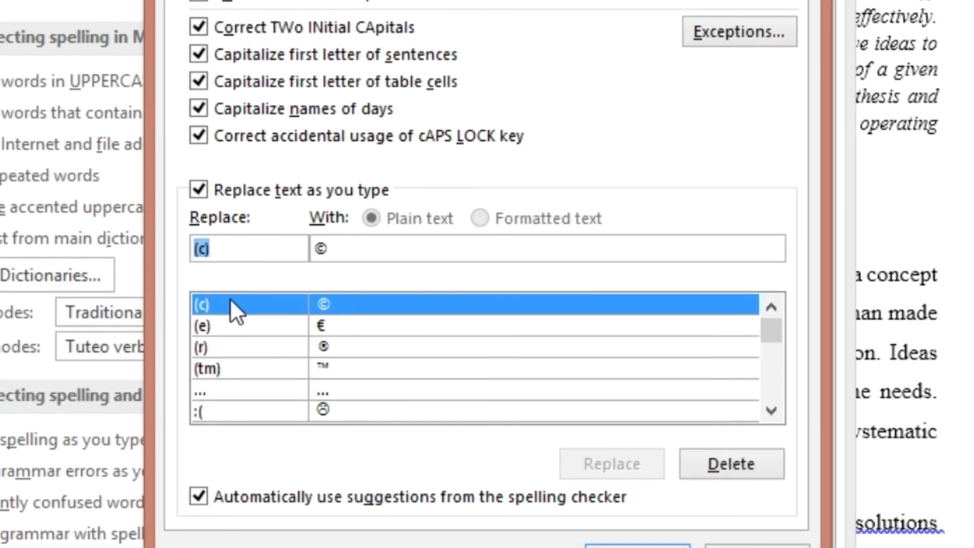
click(733, 464)
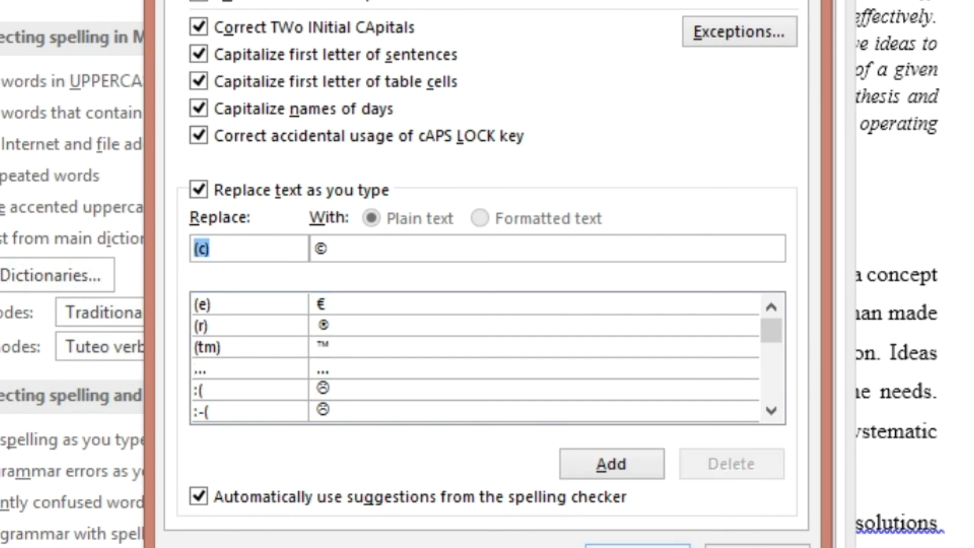
key(Return)
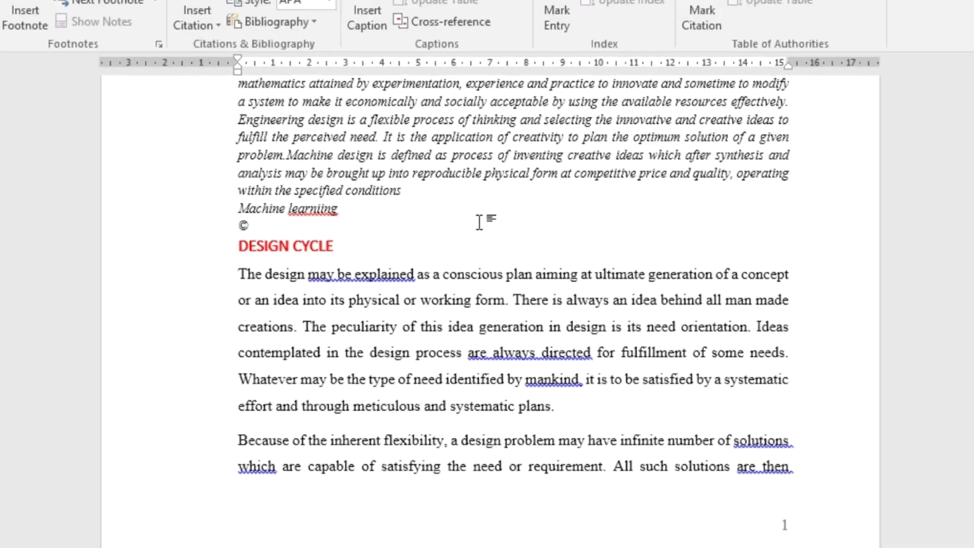
text(()
text(c))
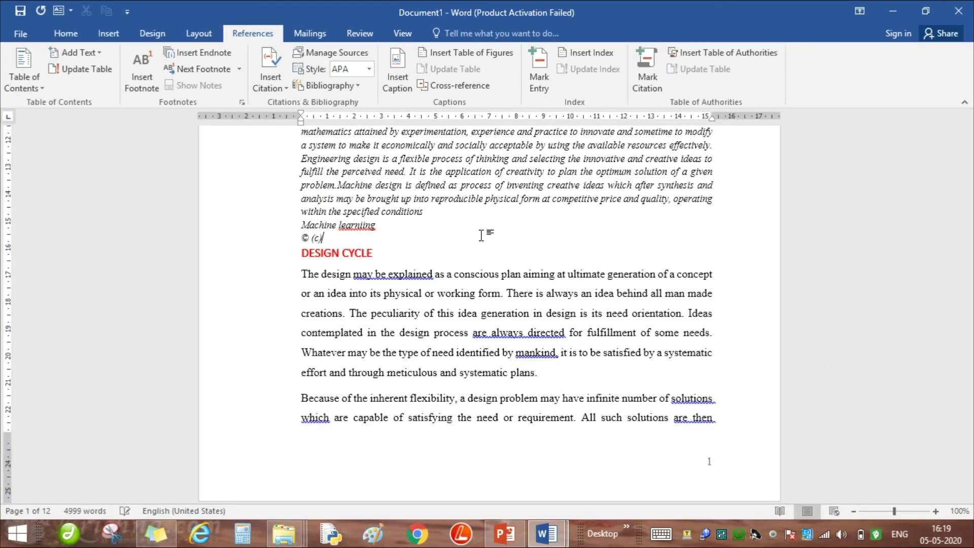